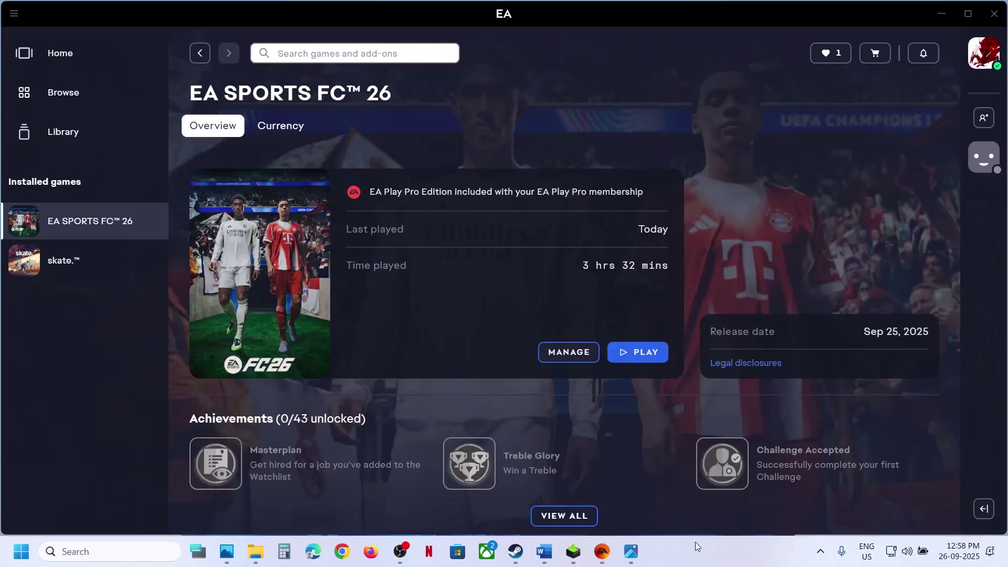
Open the EA app 'Failed to launch game' screenshot in Photos from the taskbar preview
mouse_move(639, 549)
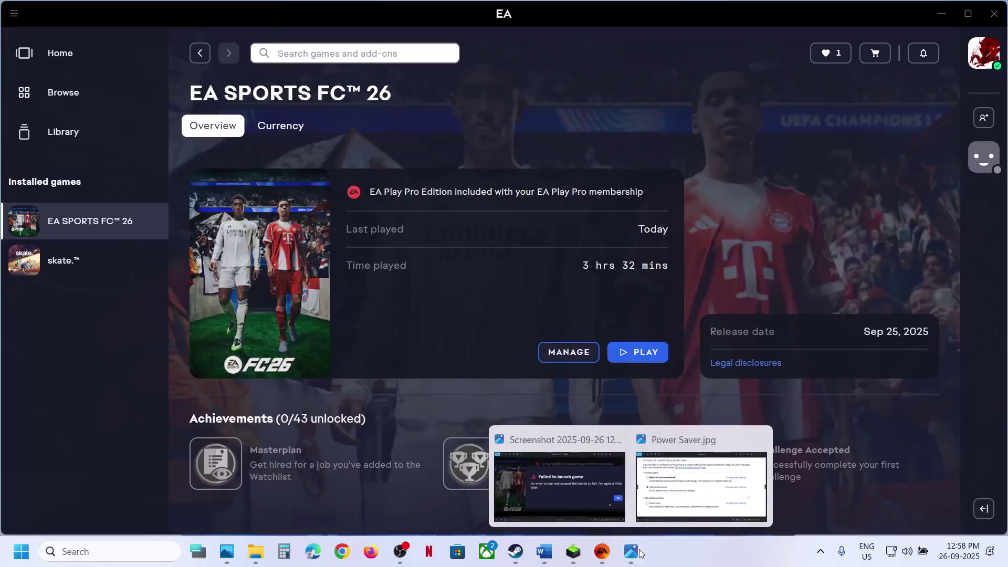
click(581, 502)
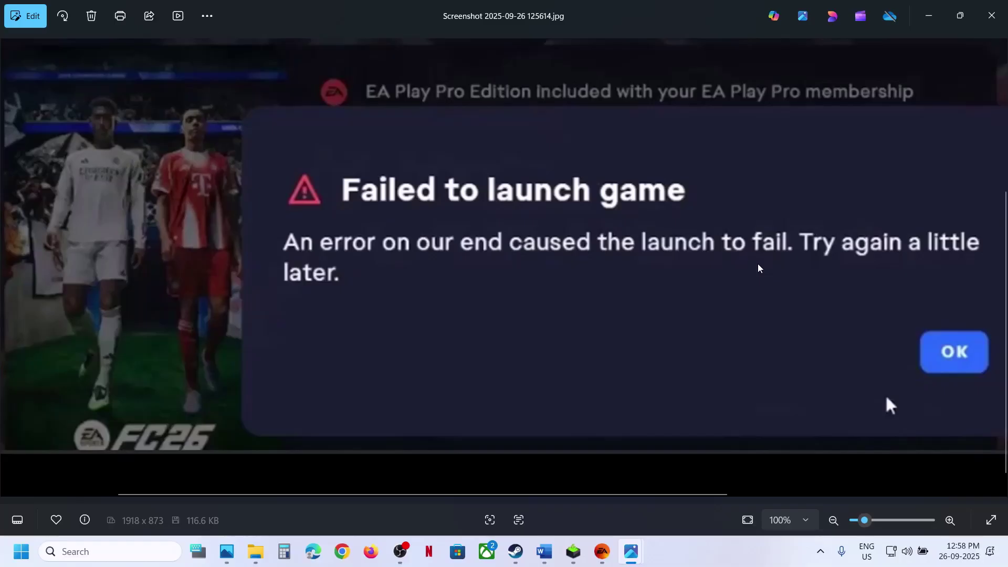
Review the Restart PC note and check Restart in the Start menu's power options
click(544, 551)
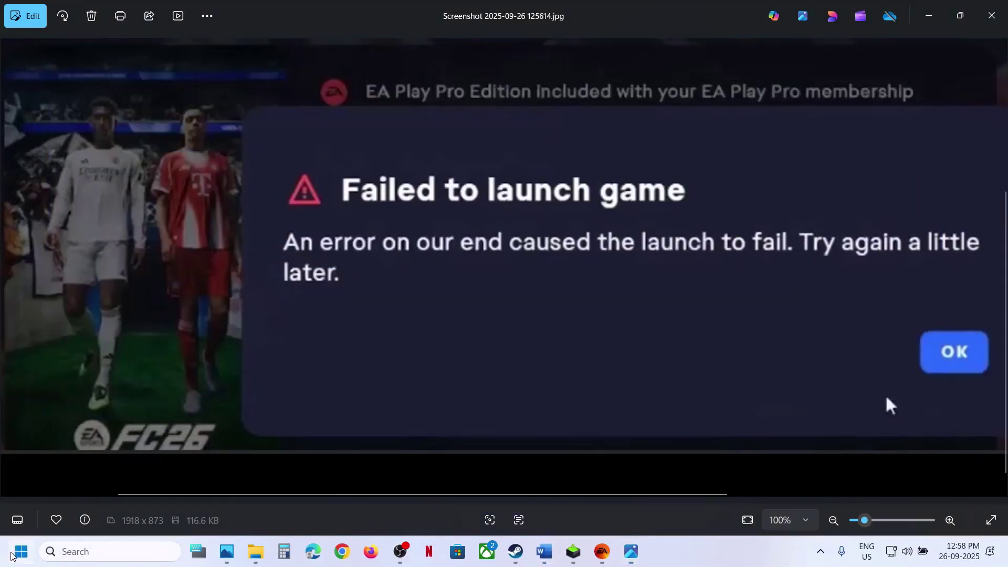
click(21, 551)
click(379, 506)
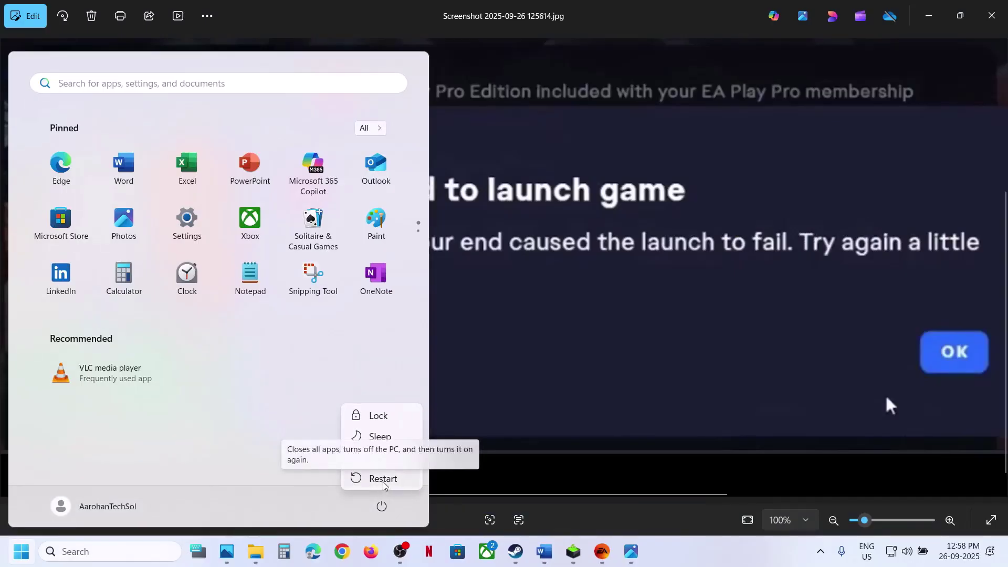
Select 'EA App as an administrator' in Step 2 of the guide, then return to the EA app
click(546, 552)
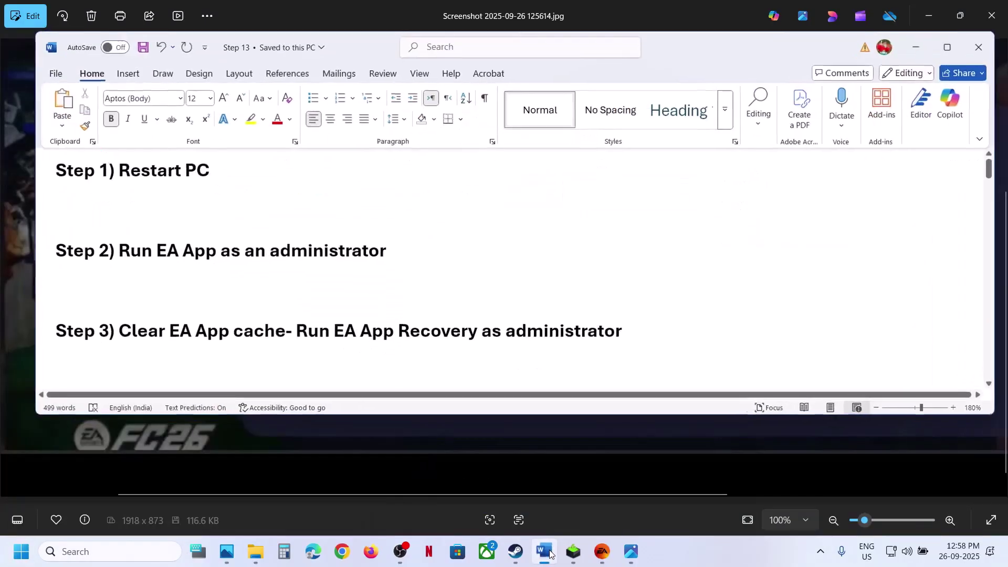
drag(408, 241, 157, 251)
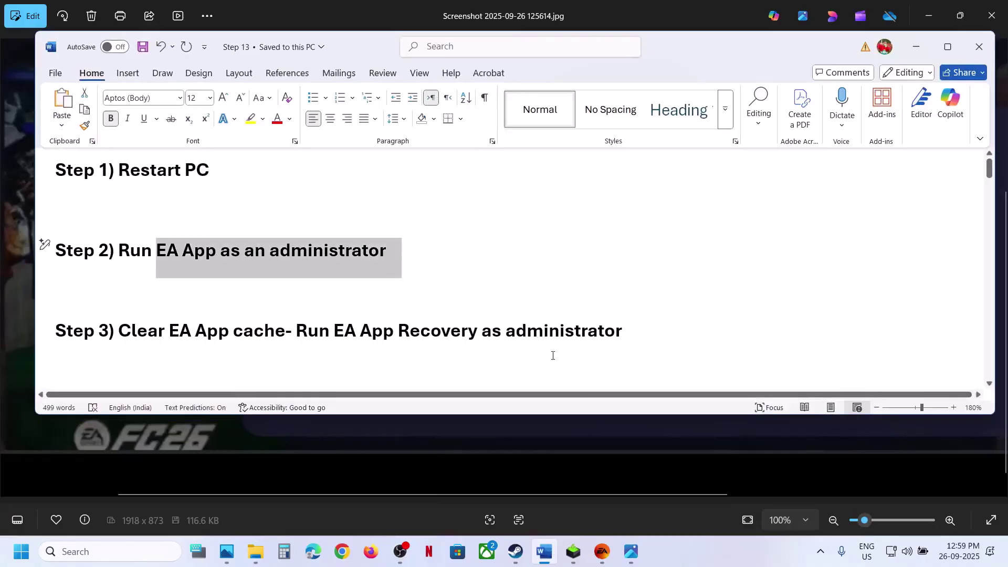
click(602, 551)
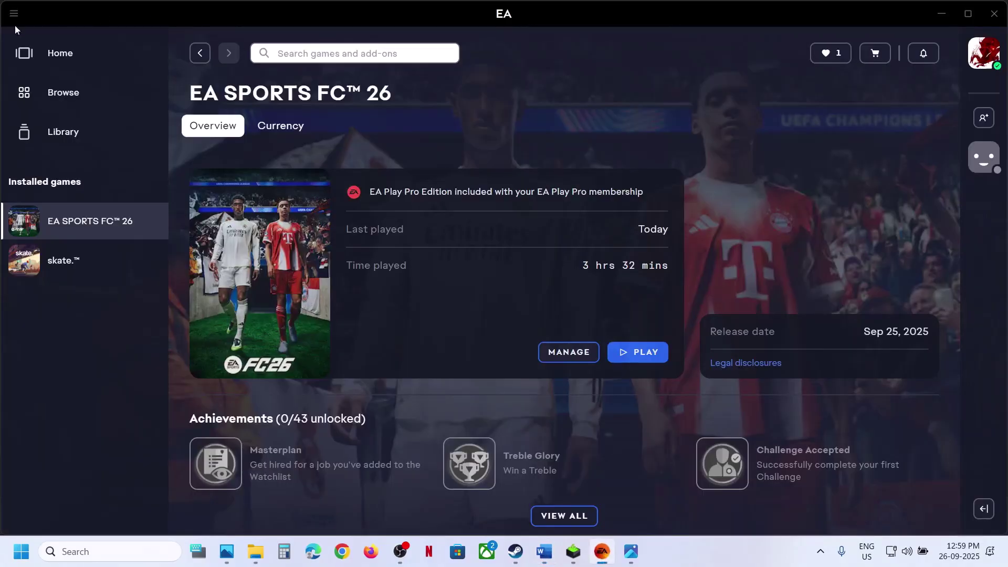
Run the EA app as administrator from a Windows search for 'ea'
click(10, 17)
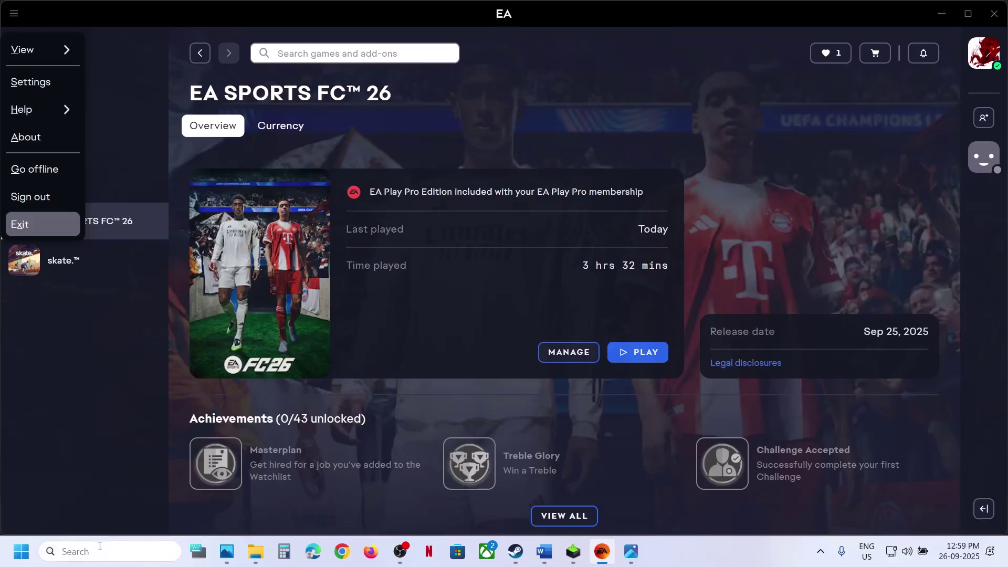
click(99, 548)
text(ea)
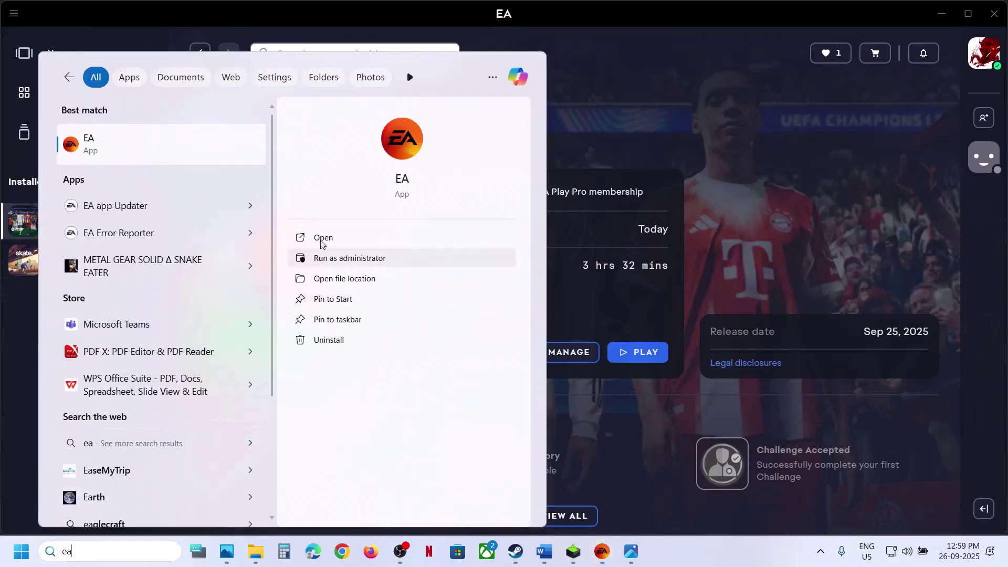
right_click(122, 148)
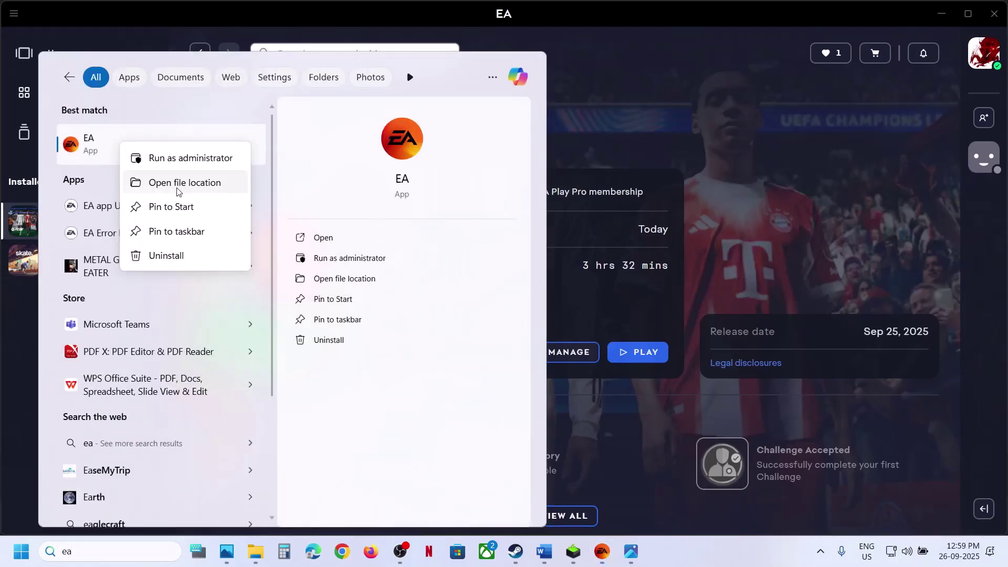
click(190, 163)
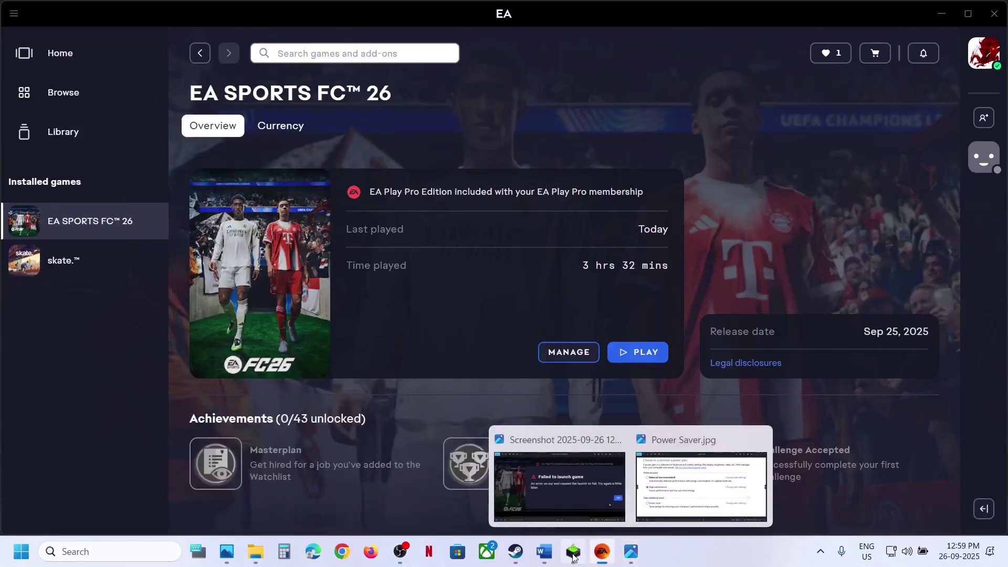
Search 'ea' in Windows Search and open the EA best match's file location
click(545, 559)
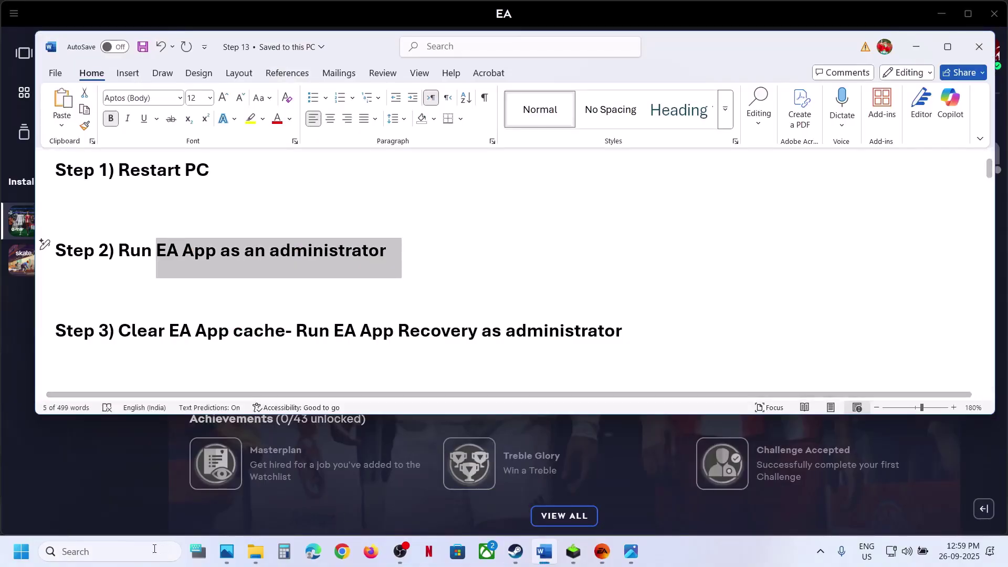
text(ep 2) Run e)
key(super)
text(a)
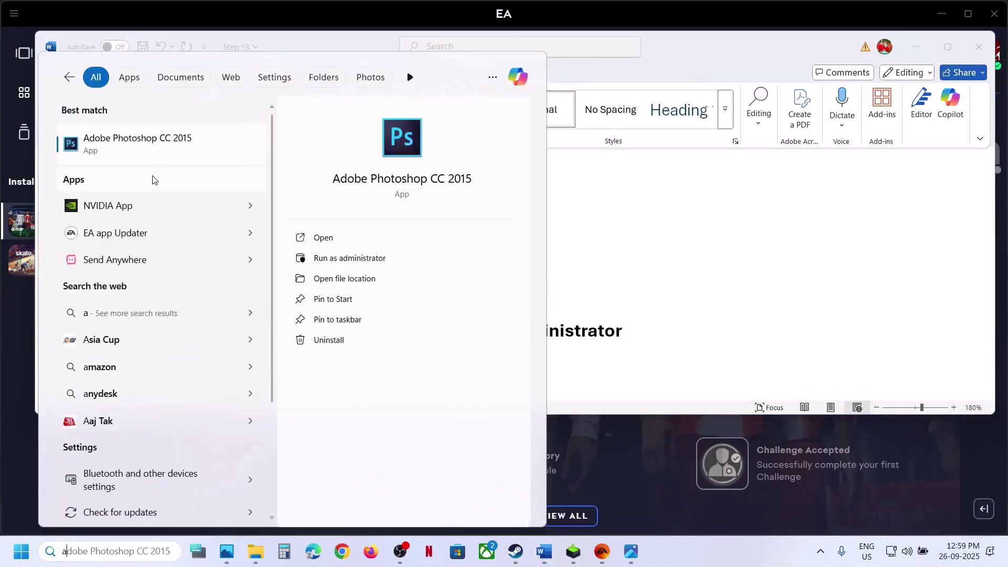
key(BackSpace)
text(ea)
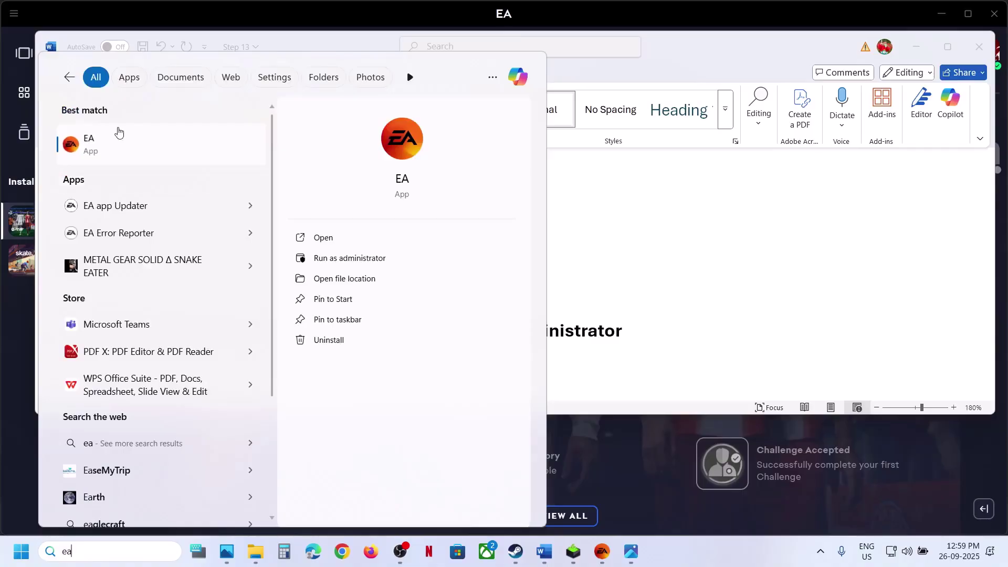
right_click(99, 149)
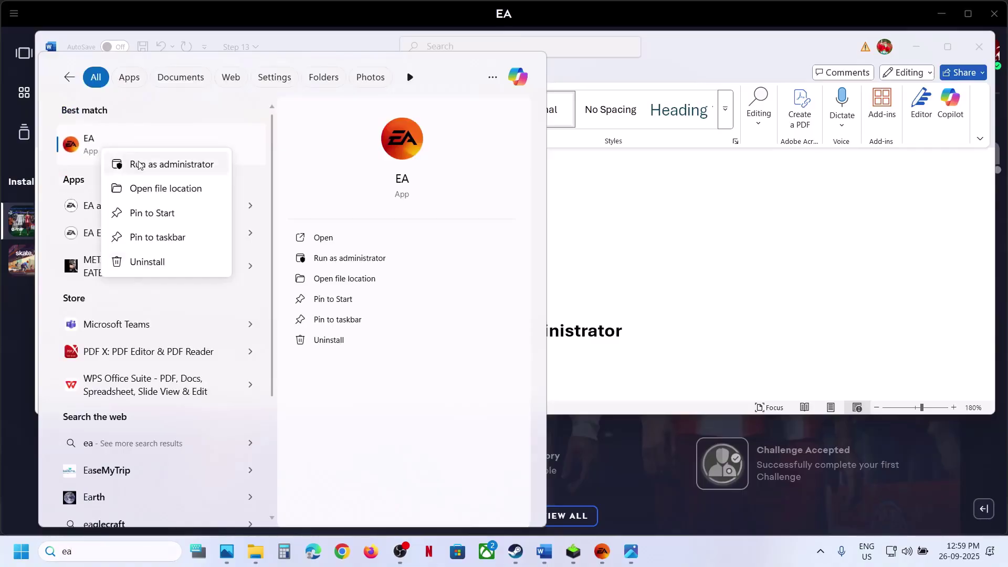
click(157, 188)
Run App Recovery as administrator, approve UAC, and choose CLEAR CACHE
click(156, 123)
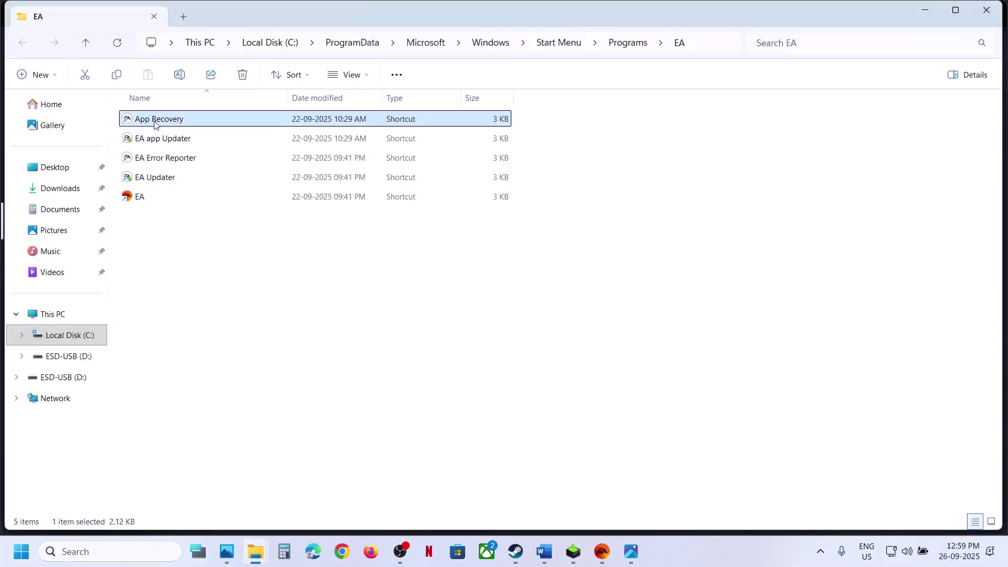
right_click(156, 123)
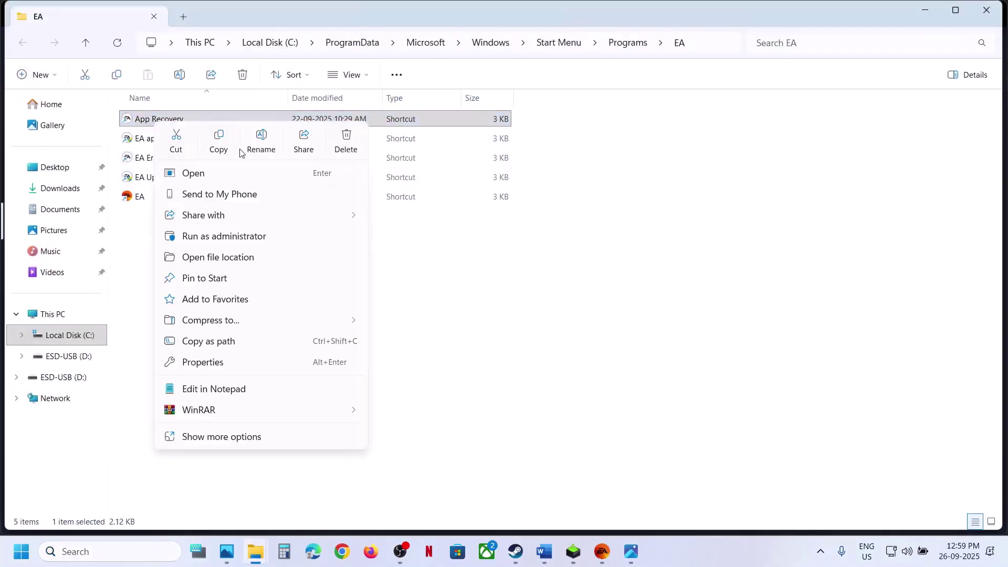
click(219, 237)
click(463, 414)
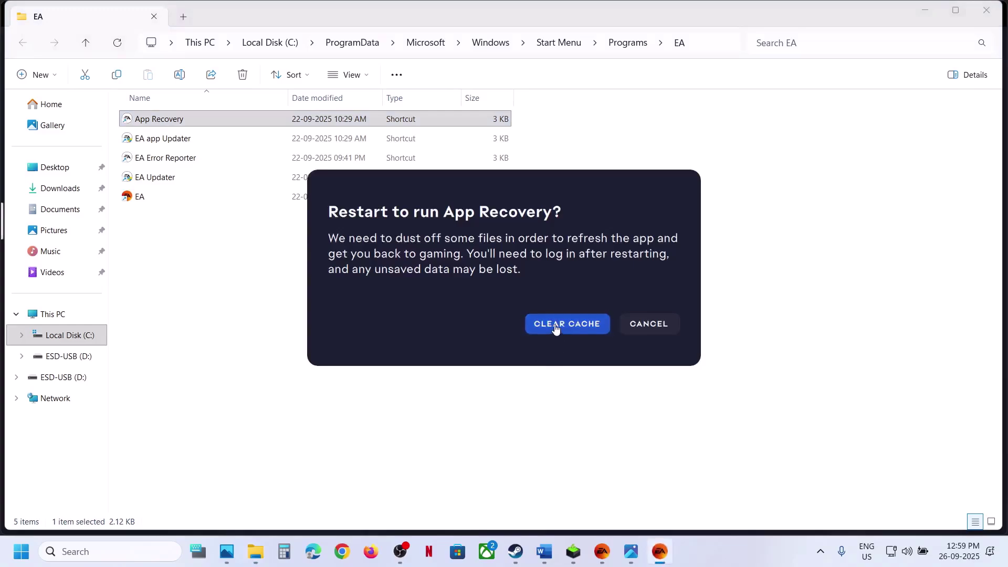
click(556, 332)
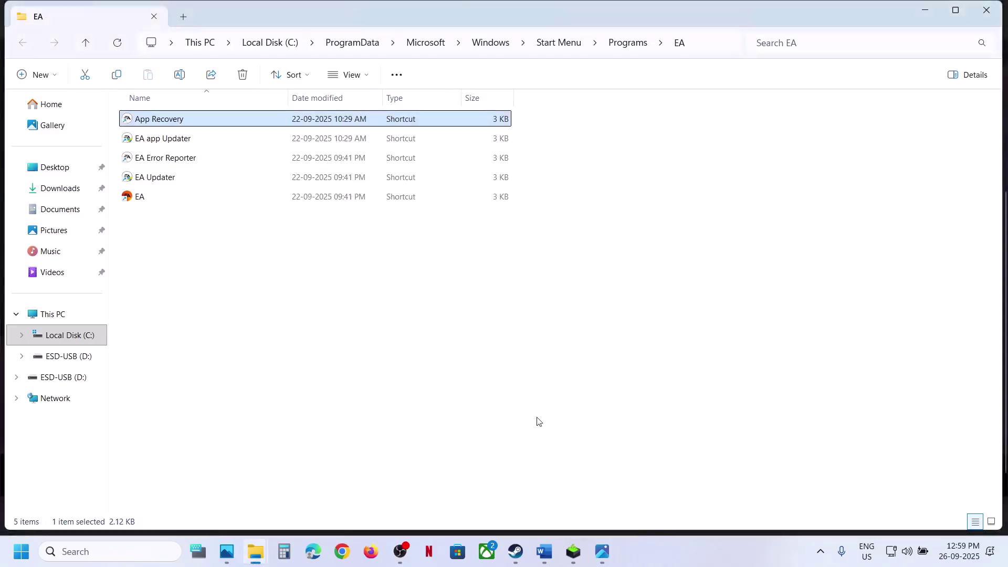
Undo the accidental deletion in Step 2 of the Word guide and save it
click(545, 552)
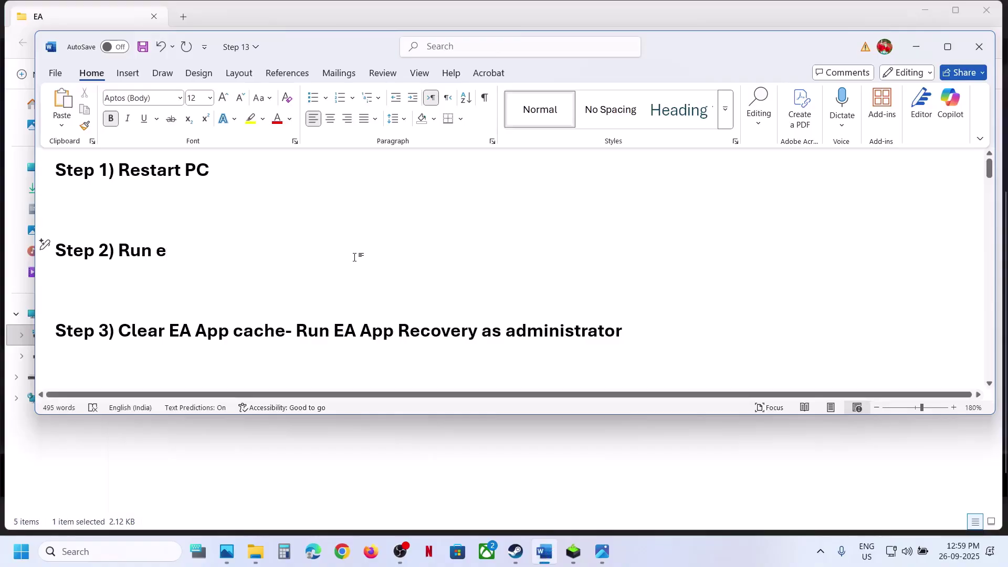
key(ctrl+z)
key(ctrl+s)
Select 'EA App' in the Step 4 Repair EA App heading and start a new Chrome window
scroll(355, 257, down, 2)
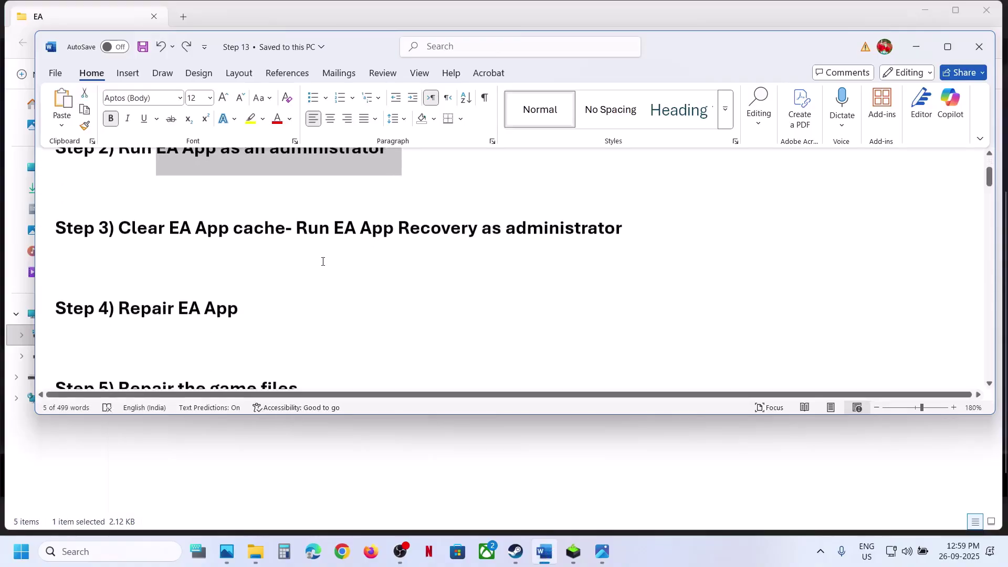
drag(246, 306, 184, 305)
key(ctrl+c)
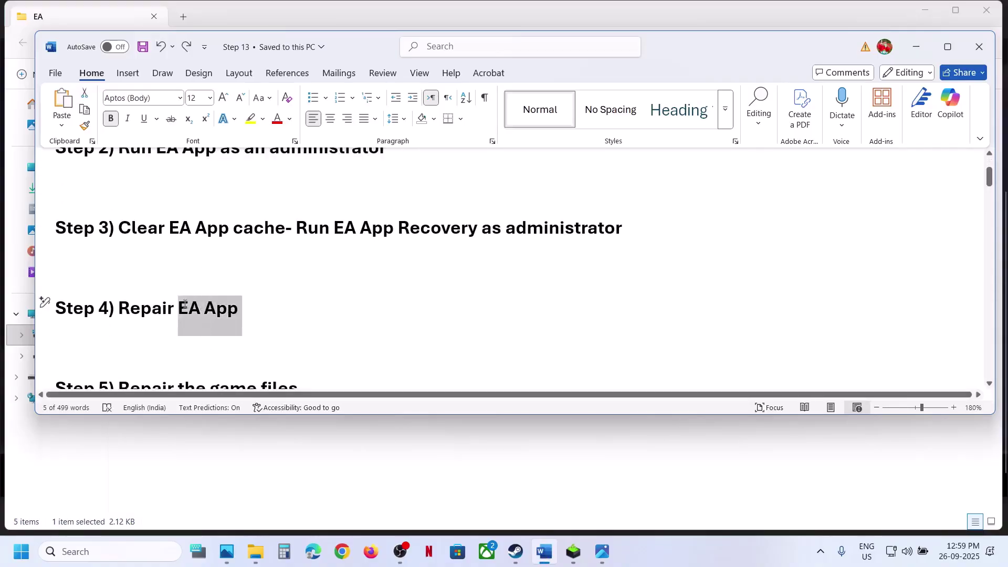
click(342, 551)
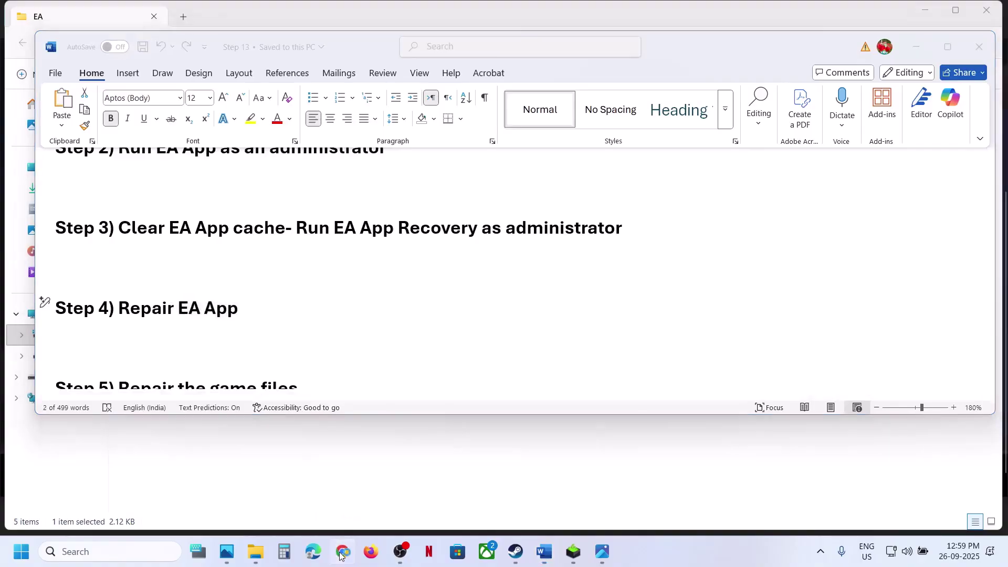
Search the web for 'EA App' and download the Windows EA app installer
key(ctrl+v)
key(Return)
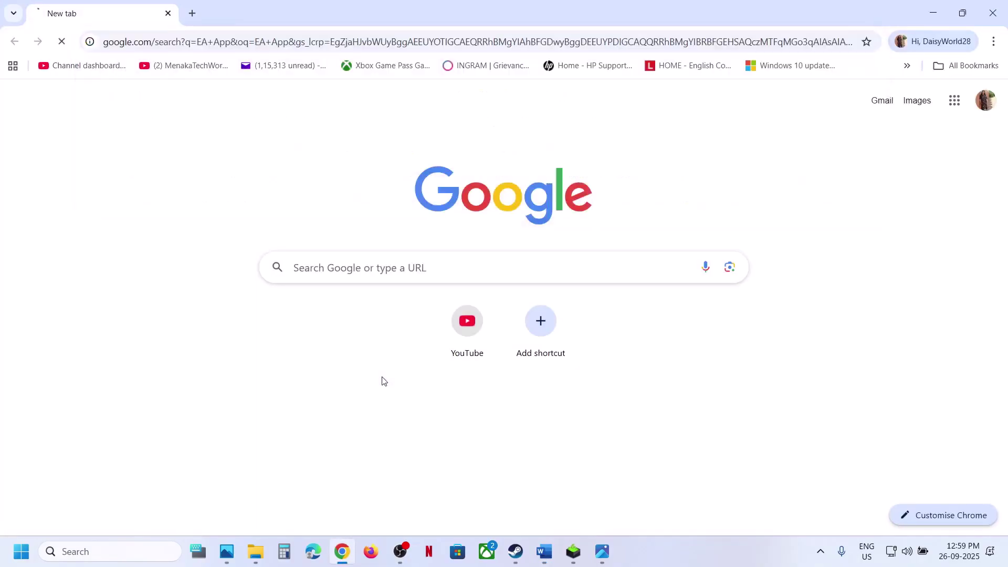
click(284, 224)
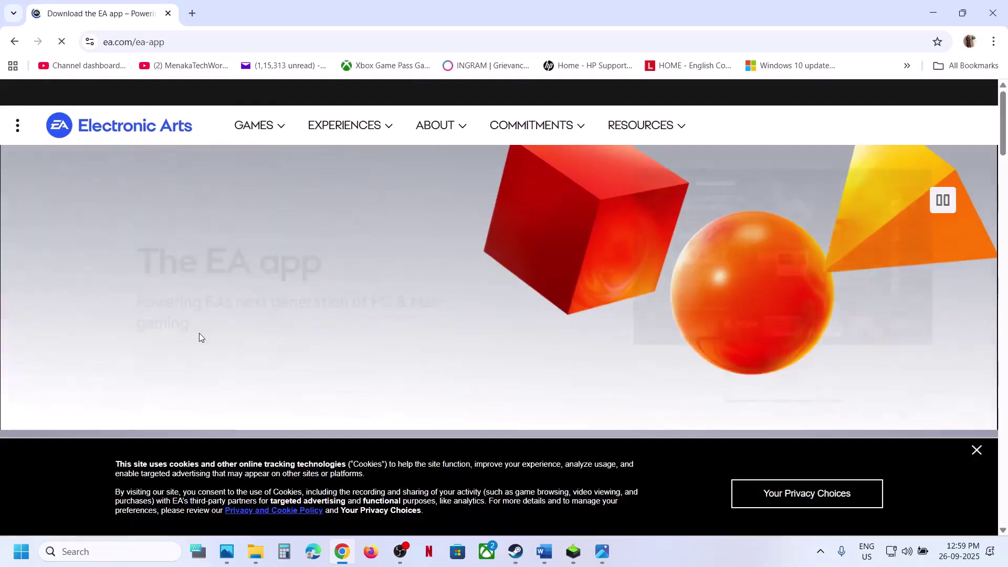
click(187, 355)
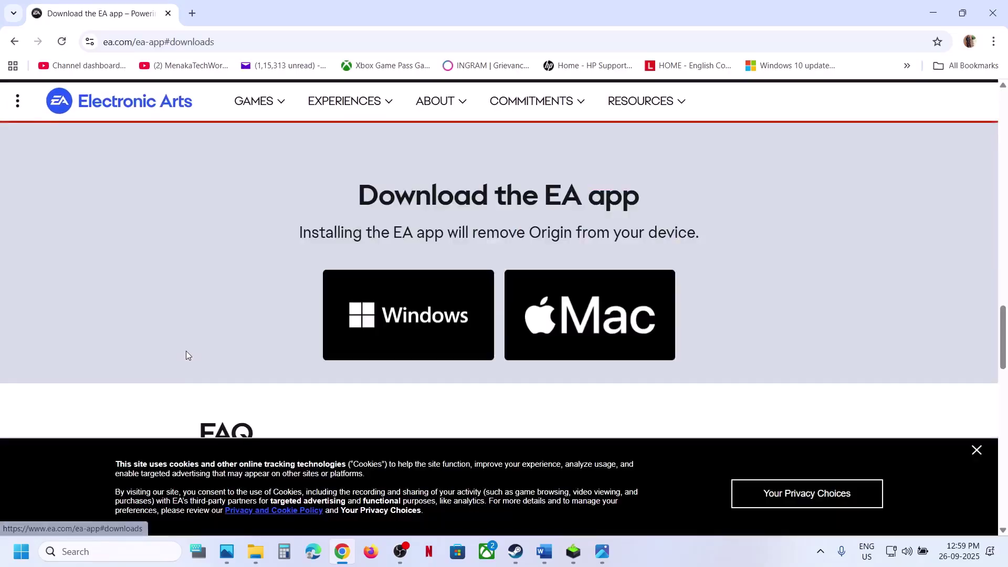
click(387, 318)
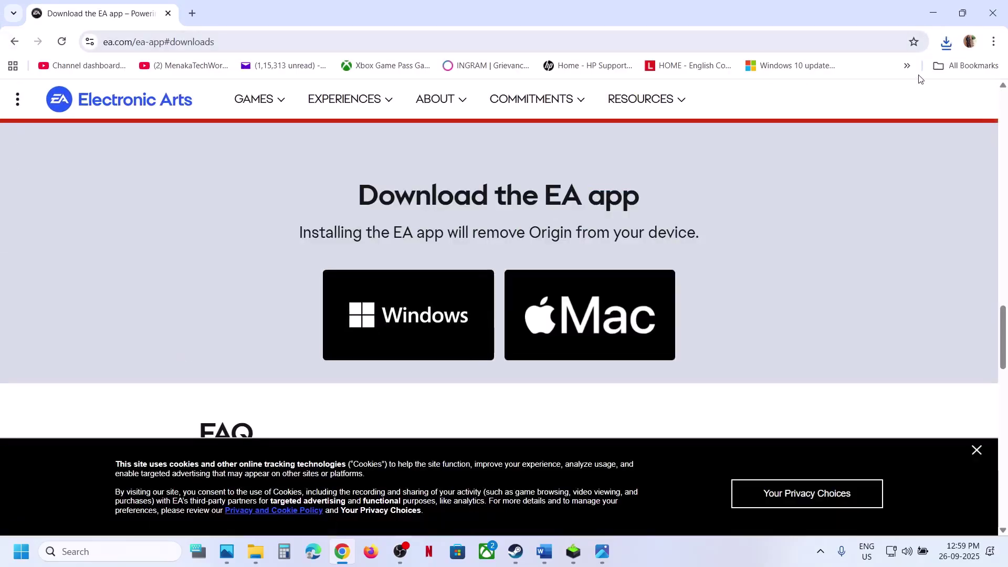
Run the downloaded installer to repair the installed EA app, approving UAC
click(852, 82)
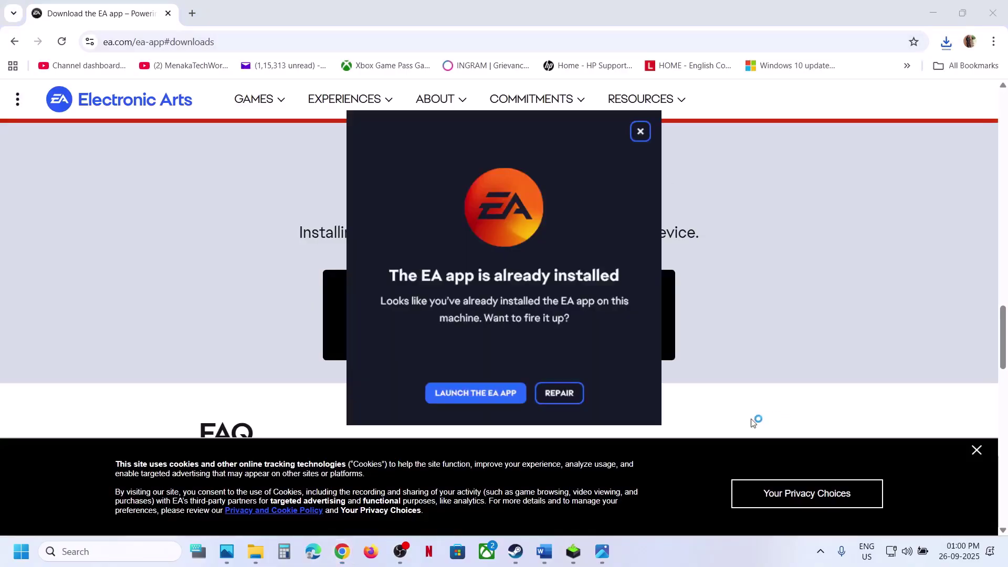
click(566, 394)
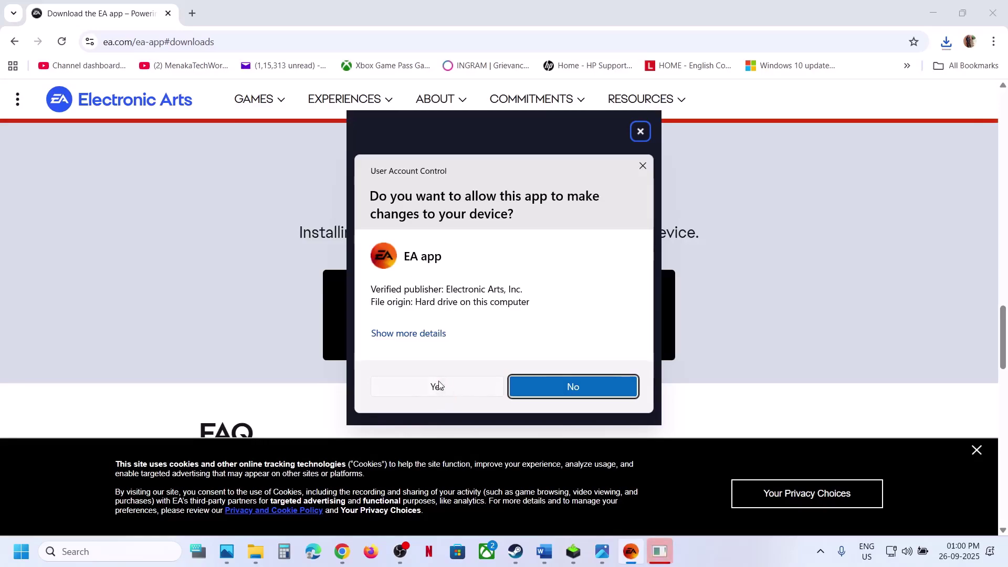
click(439, 383)
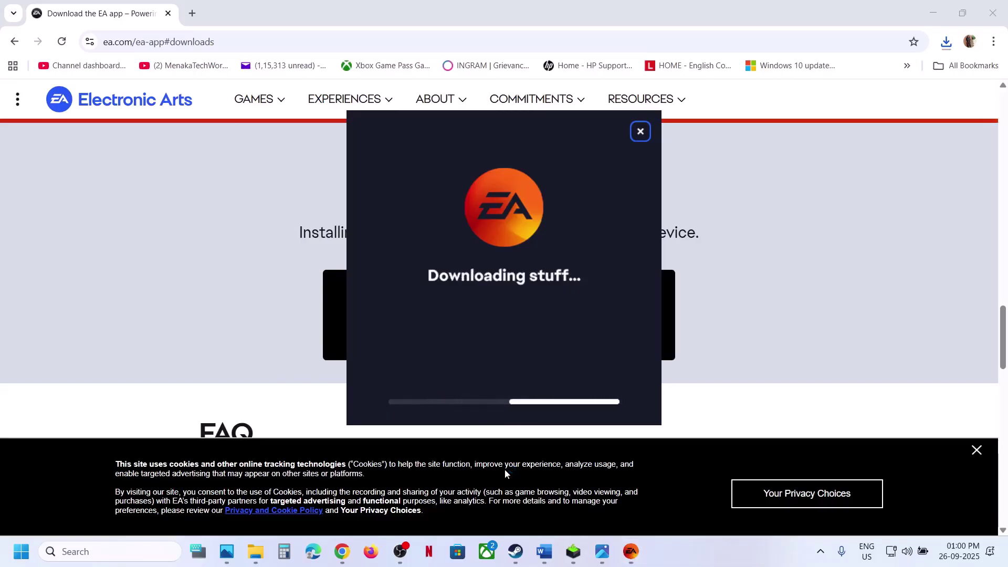
Mark Step 5's repair line, then show EA SPORTS FC 26's Manage options with Repair
click(544, 556)
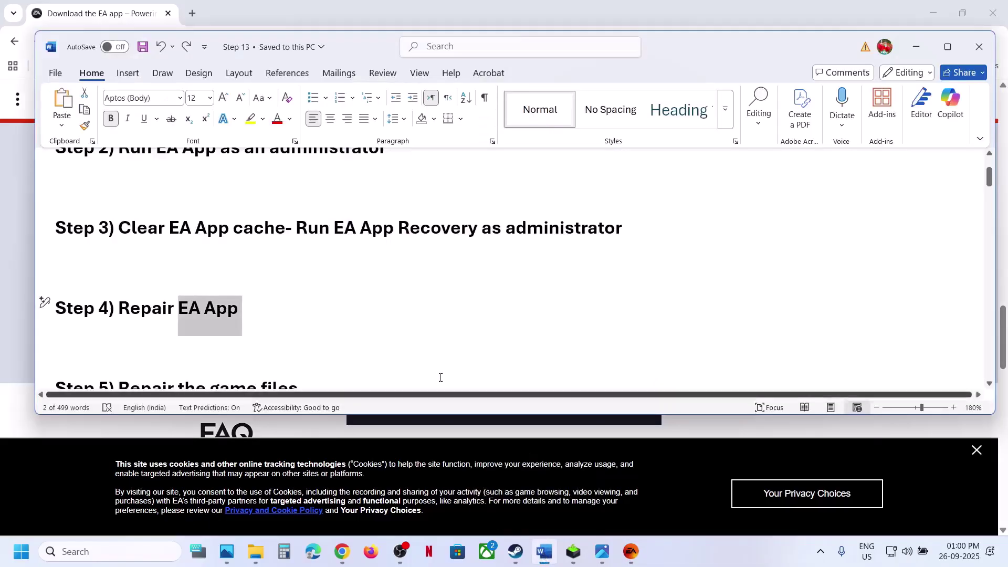
scroll(360, 346, down, 2)
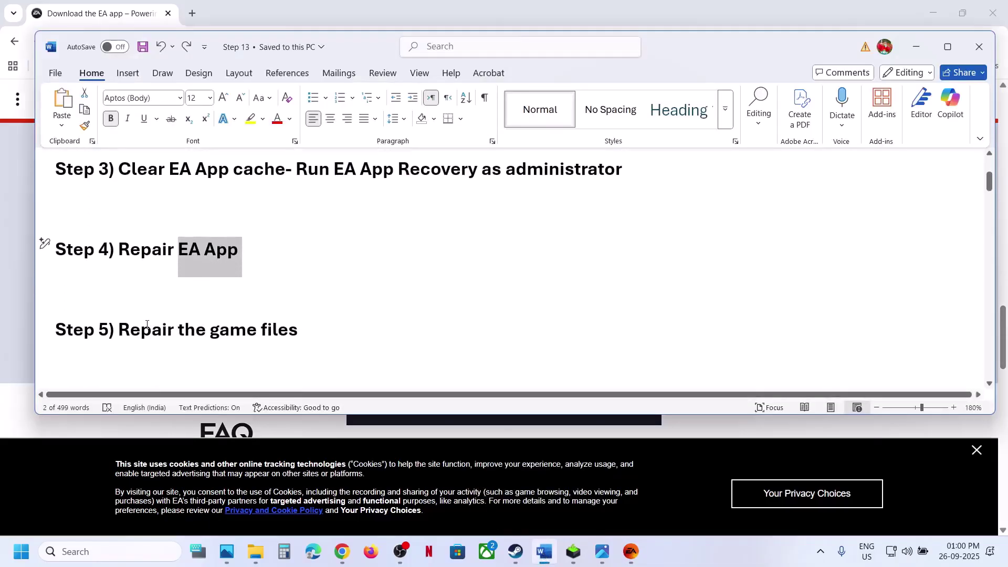
drag(147, 324, 361, 313)
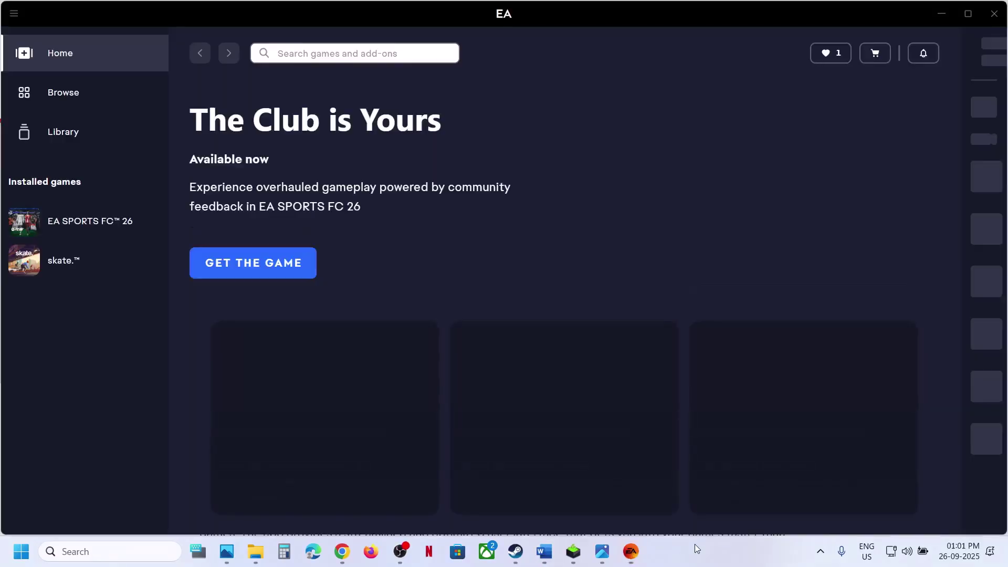
click(82, 226)
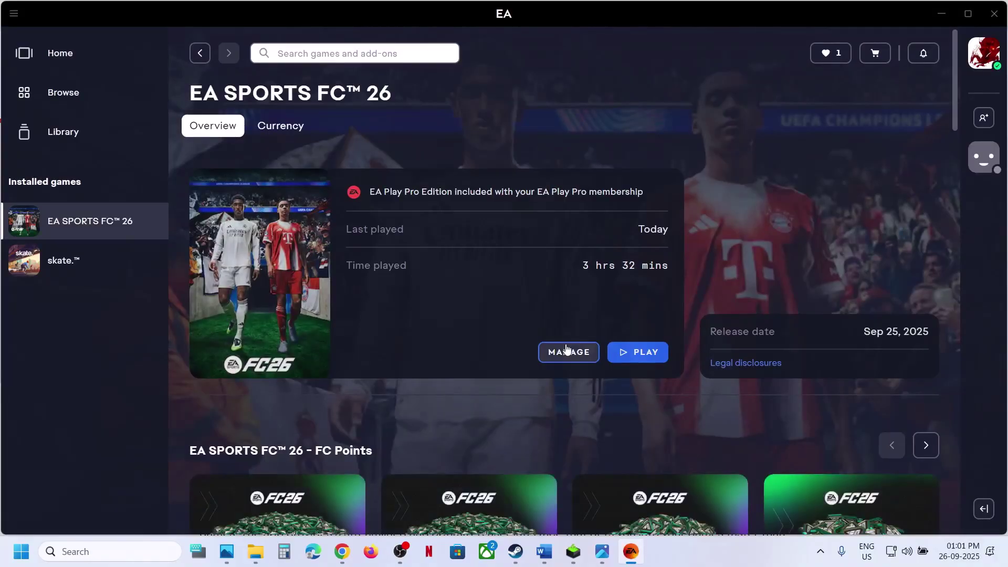
click(567, 349)
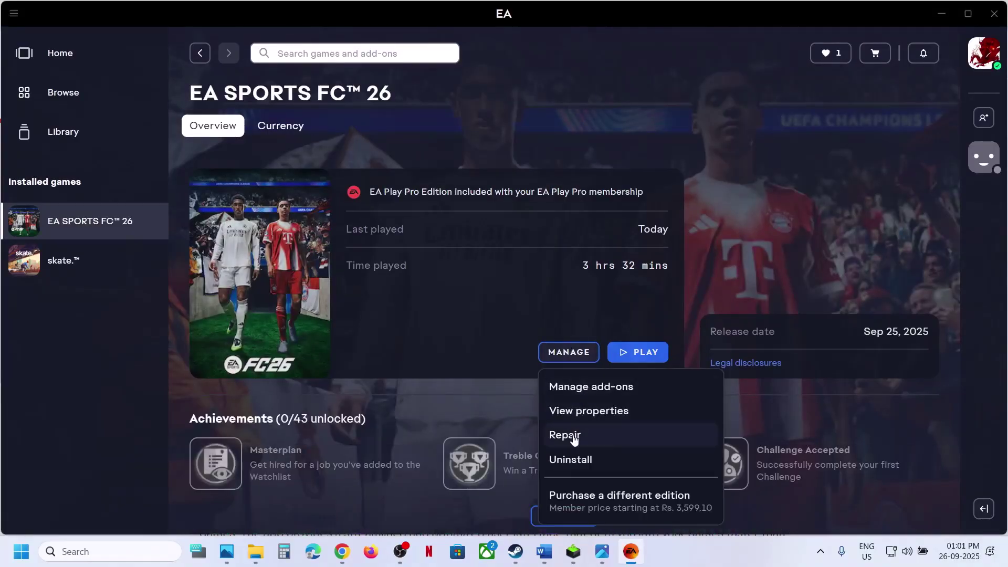
click(549, 555)
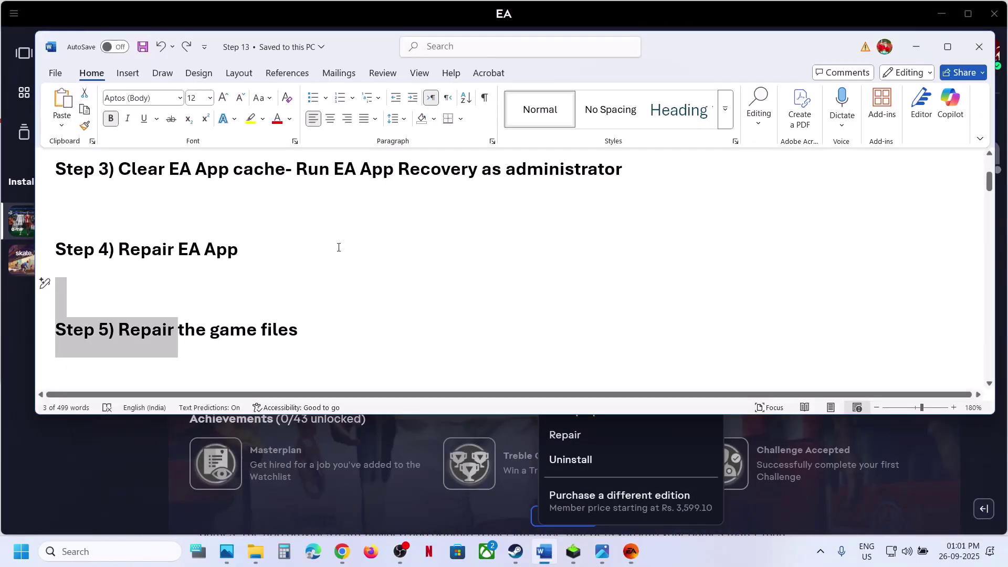
Scroll to Step 6 and follow its learn.microsoft.com vc-redist link into Chrome
scroll(339, 248, down, 3)
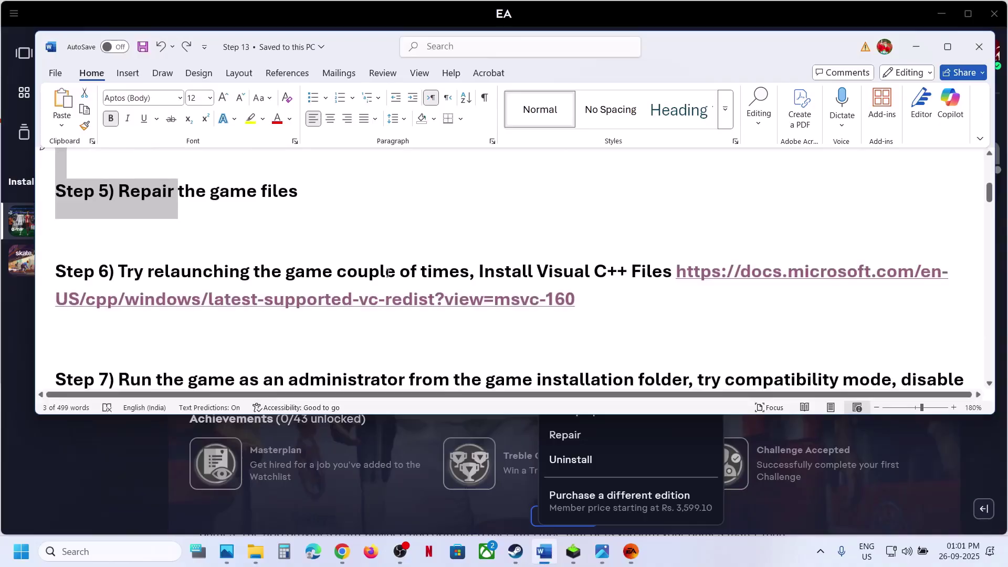
drag(204, 273, 400, 278)
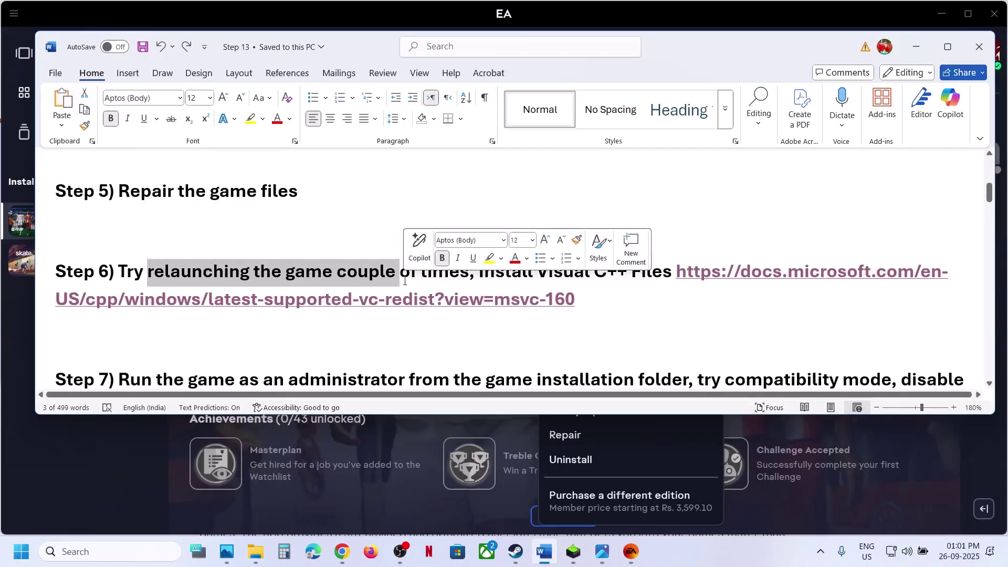
ctrl+click(483, 300)
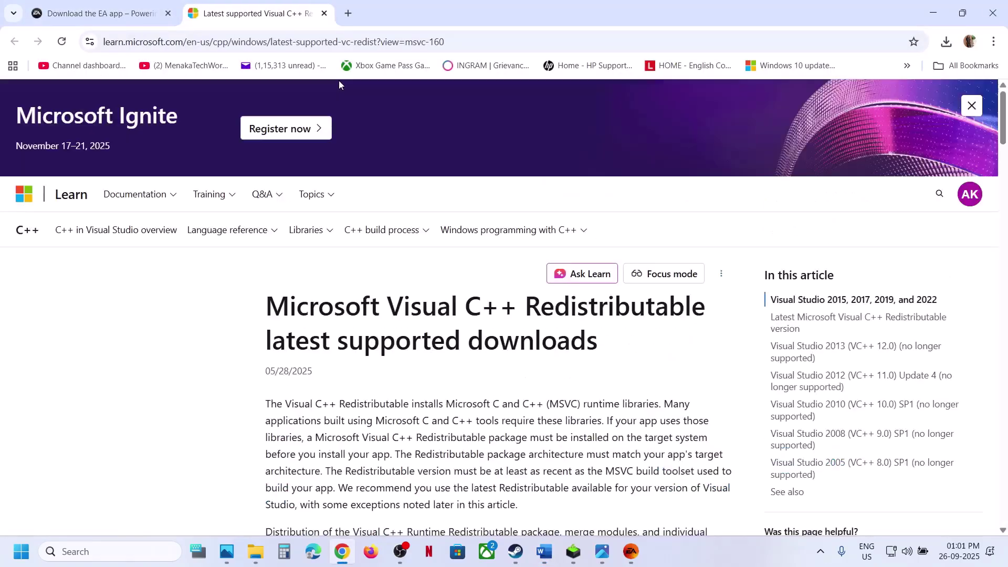
Download vc_redist.x86 and repair the x86 Visual C++ 2015-2022 redistributable, approving UAC
scroll(481, 385, down, 3)
scroll(481, 385, down, 8)
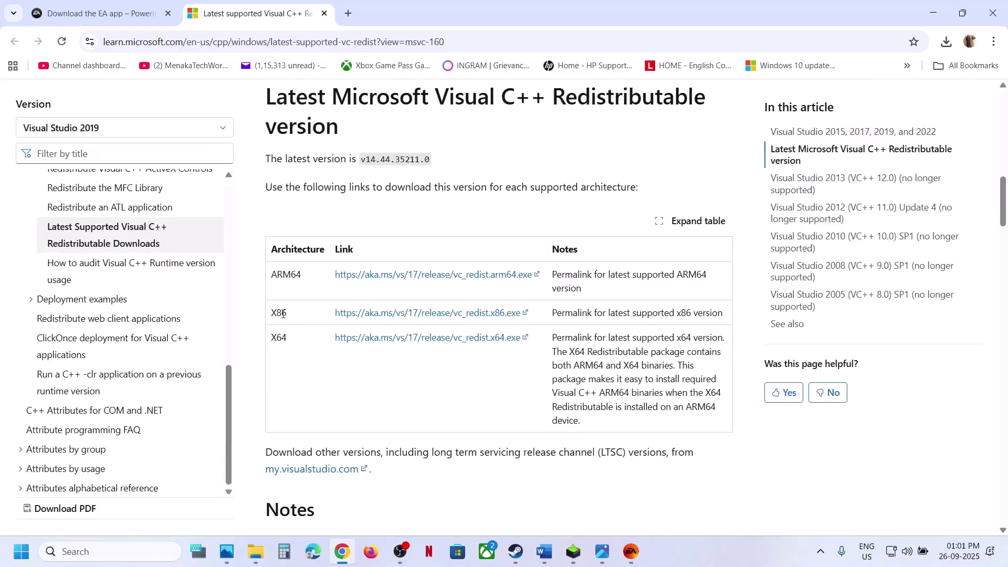
click(358, 314)
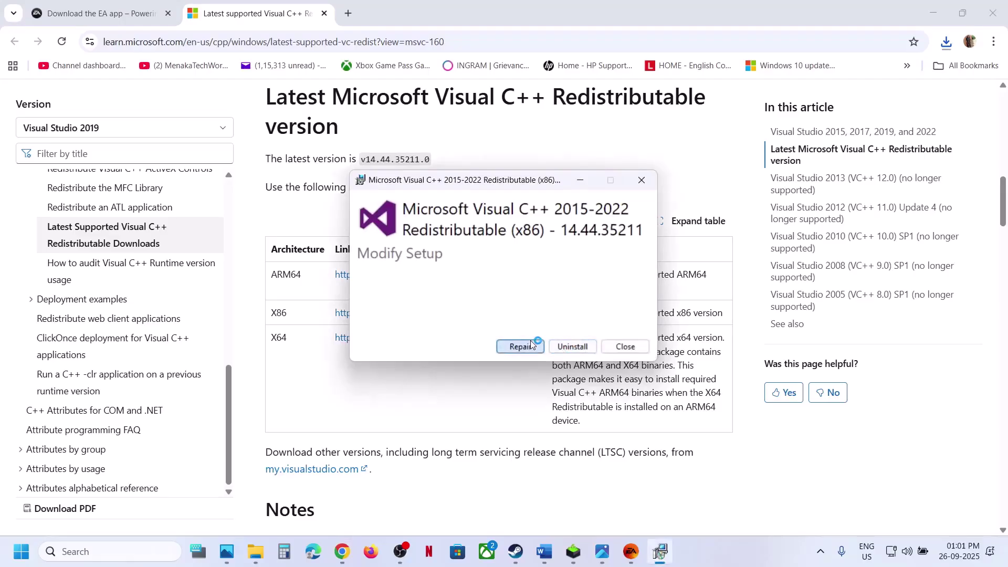
click(531, 344)
click(434, 372)
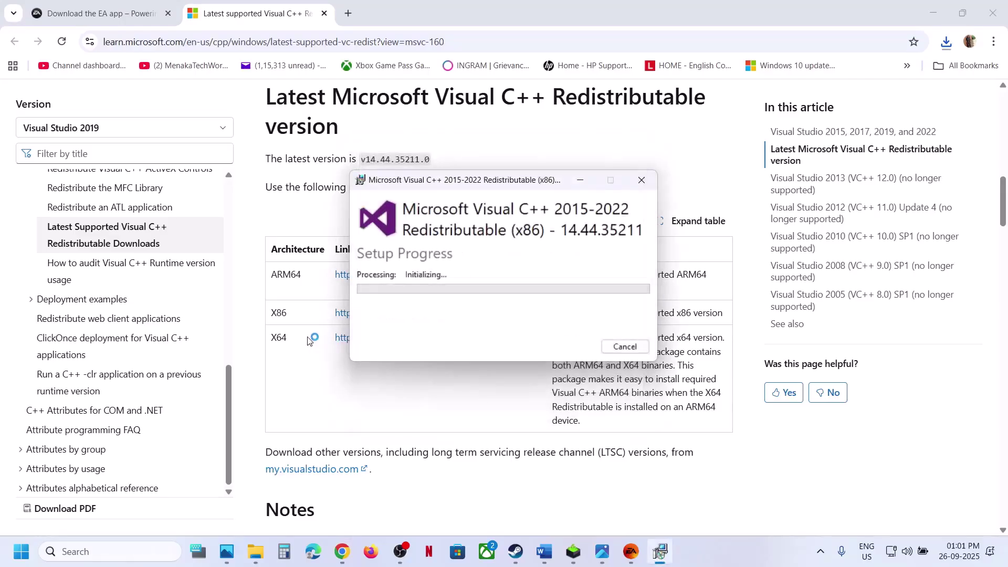
Download vc_redist.x64 and repair the x64 redistributable, approving UAC
click(287, 339)
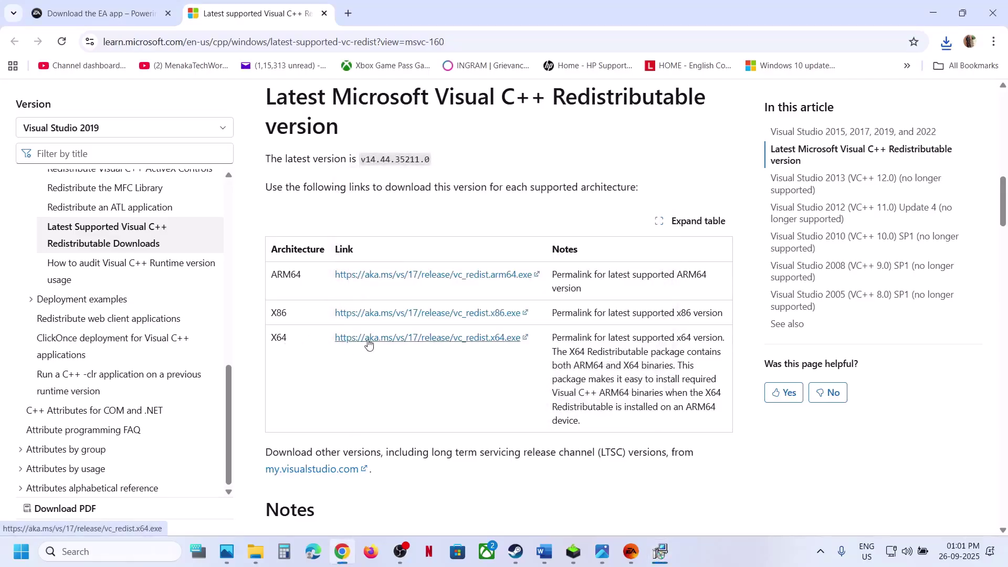
click(945, 44)
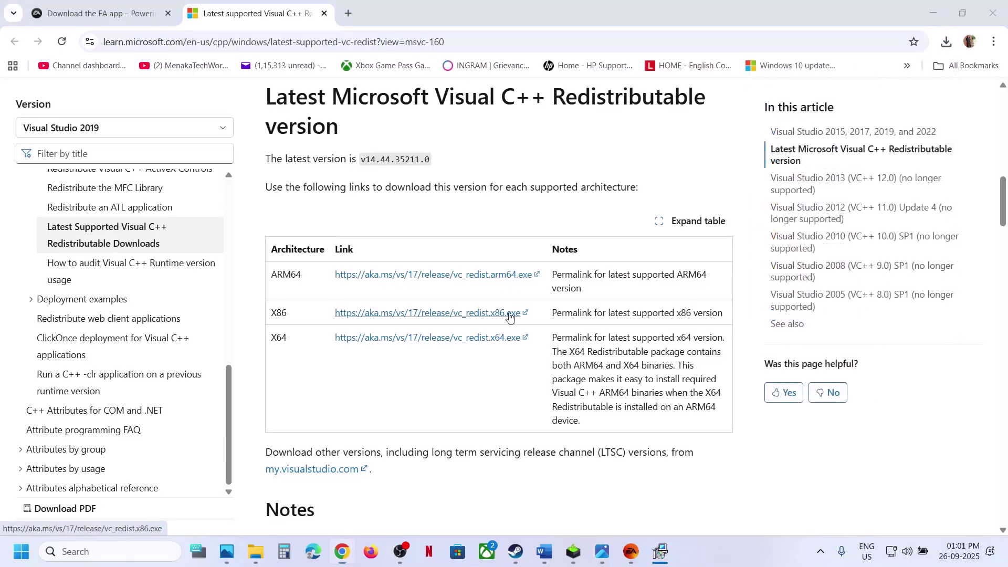
click(522, 344)
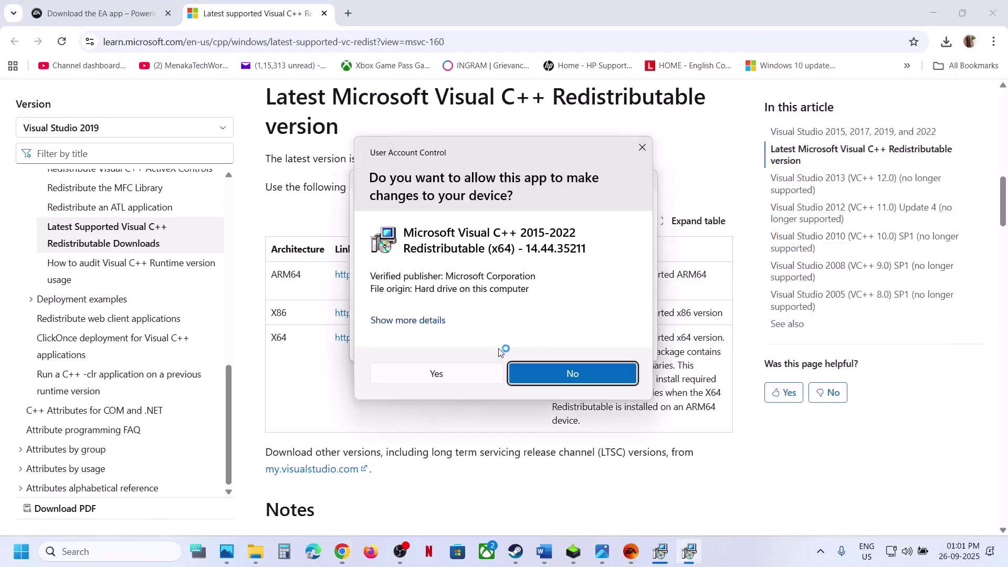
click(447, 374)
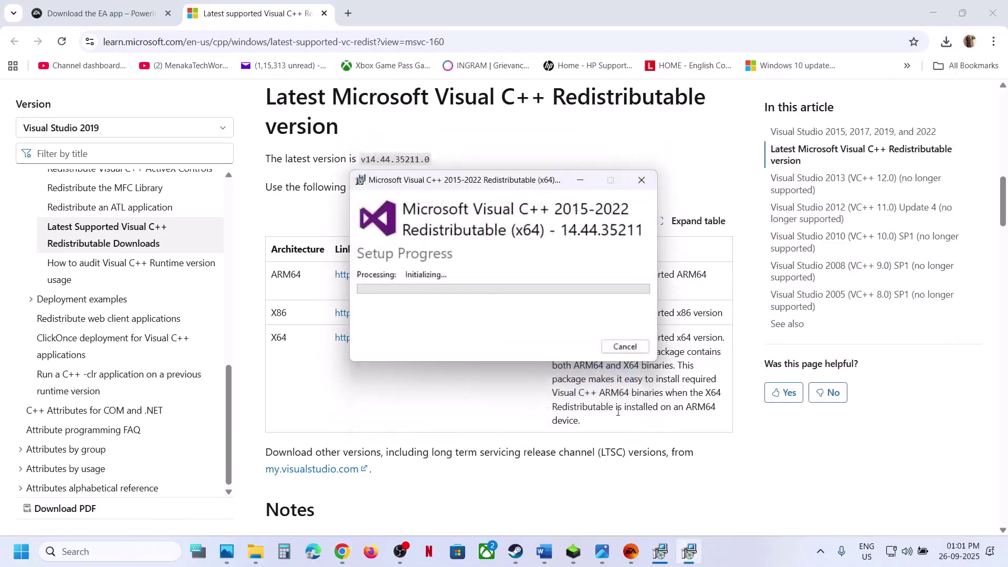
Close the x86 and x64 Setup Successful windows
click(663, 554)
drag(513, 188, 225, 262)
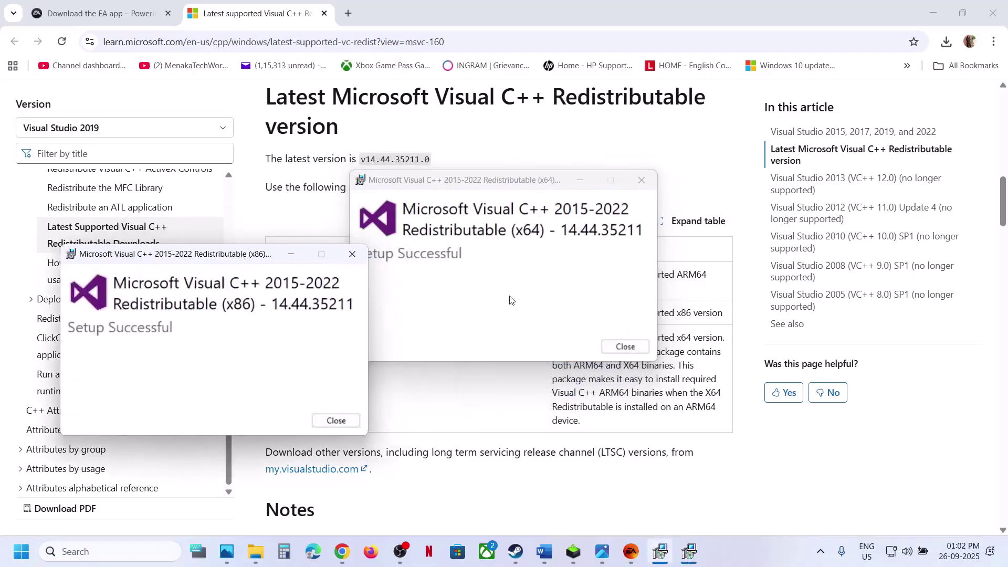
click(605, 349)
click(335, 421)
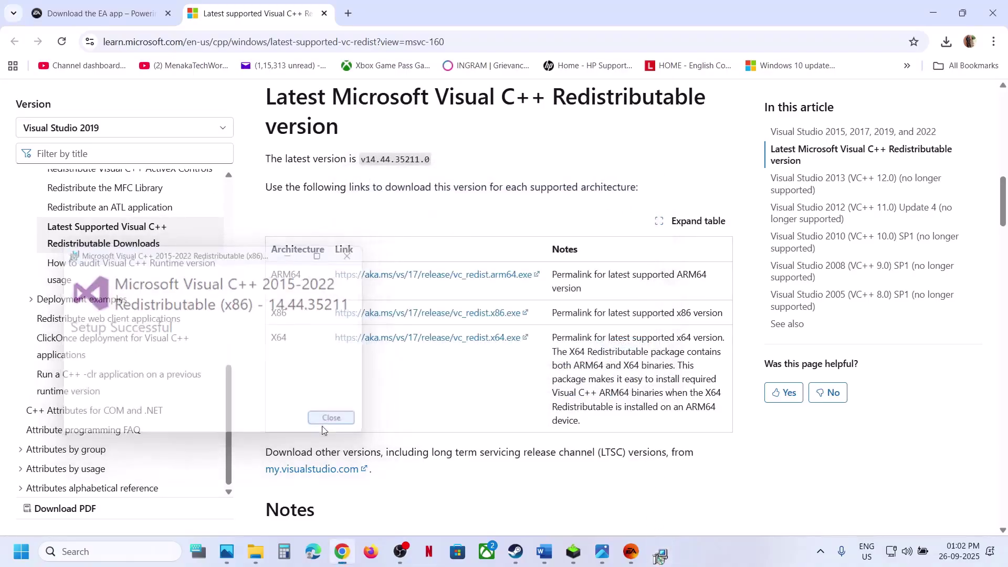
Check Restart in the Start power options, scroll the Word guide, and return to the EA app
click(15, 555)
click(380, 505)
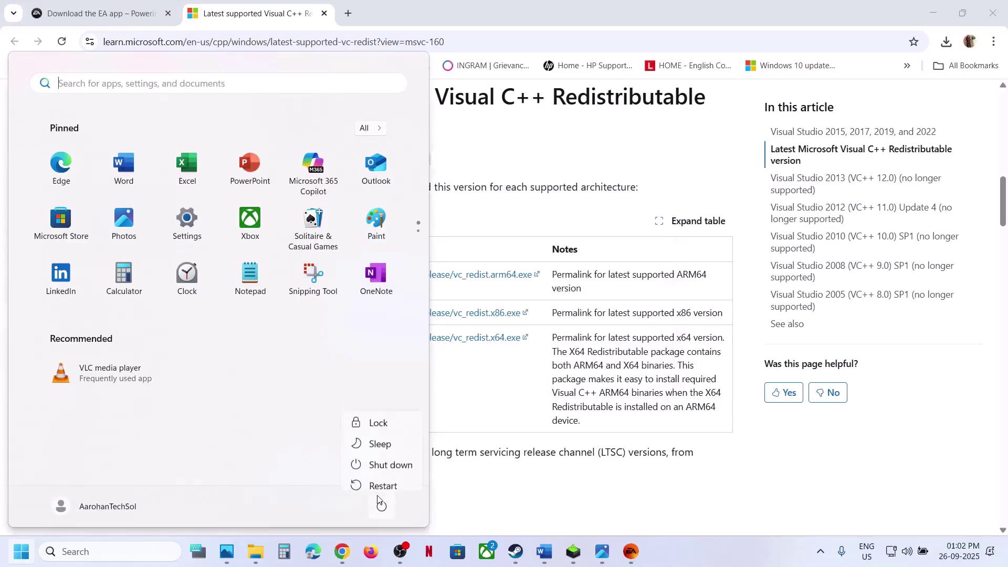
click(543, 543)
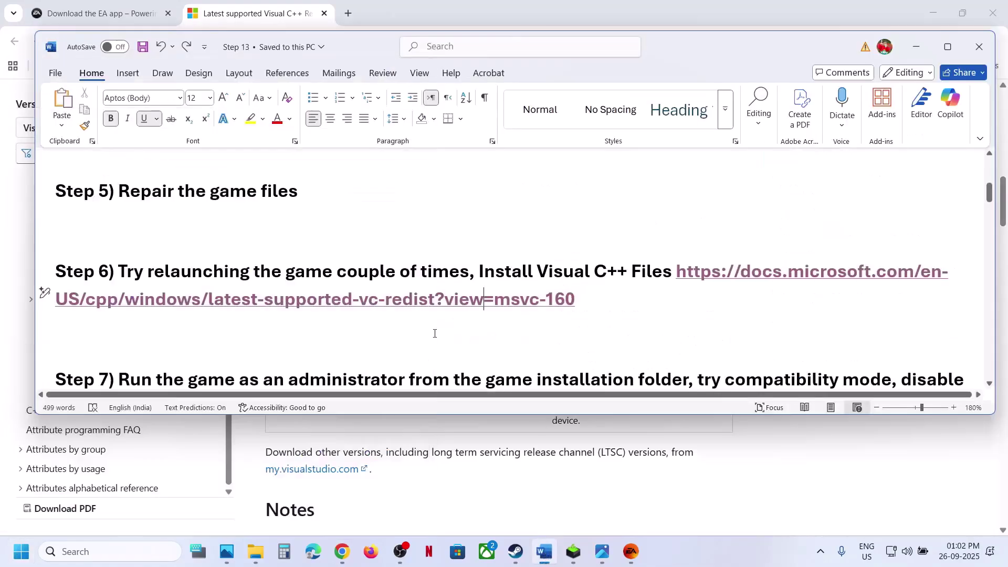
scroll(430, 334, down, 2)
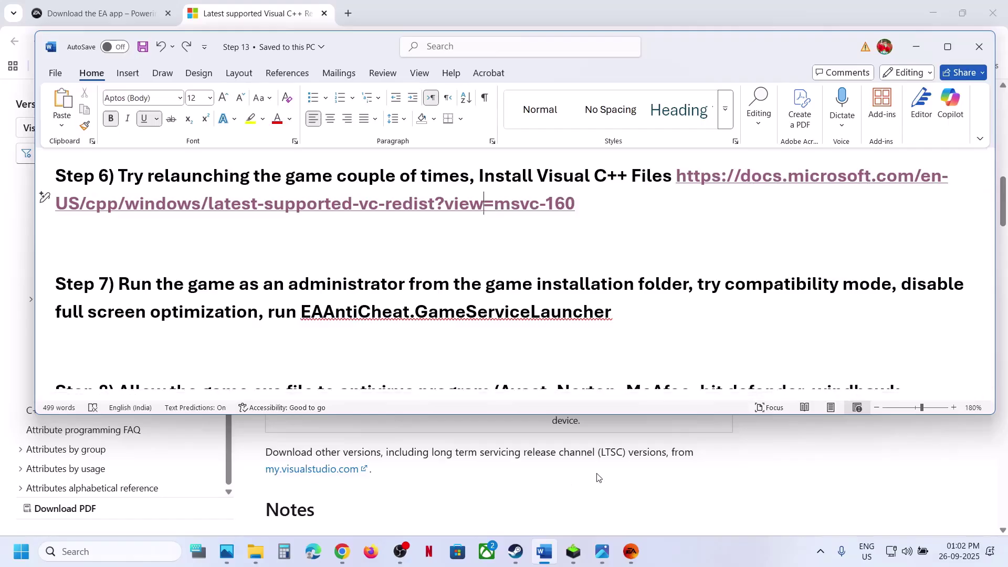
click(632, 552)
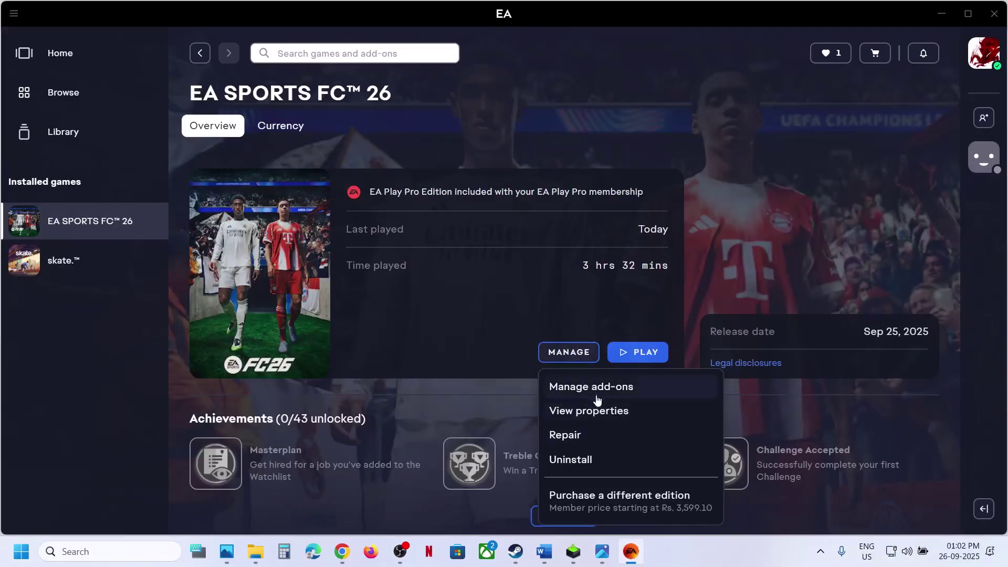
Open EA SPORTS FC 26's properties and its install folder in File Explorer
click(595, 415)
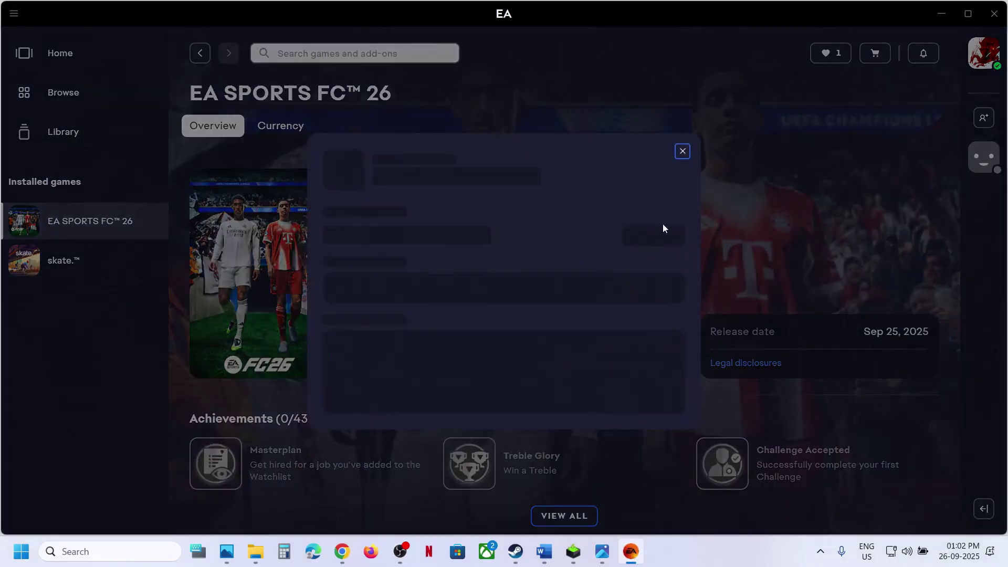
click(646, 185)
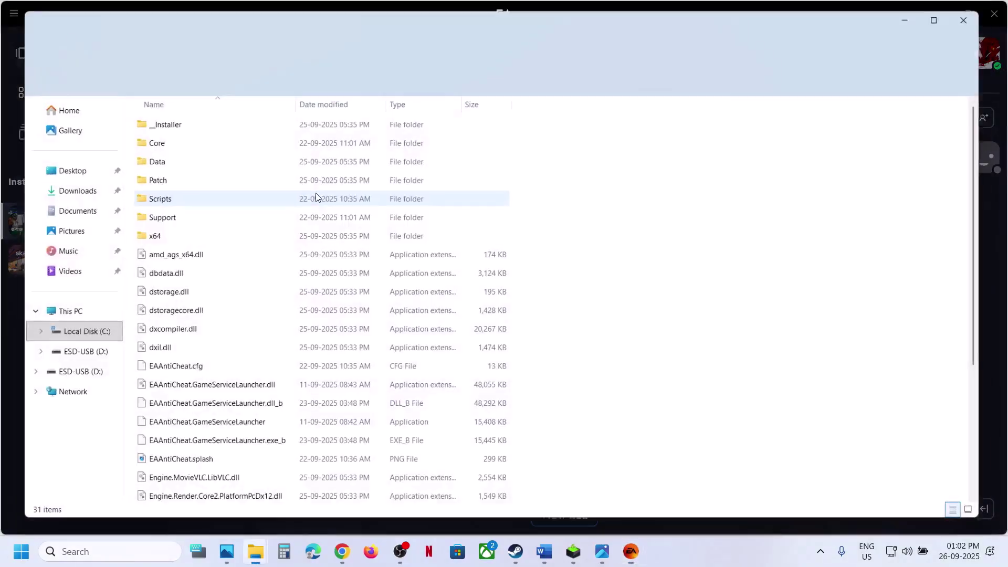
scroll(191, 270, down, 3)
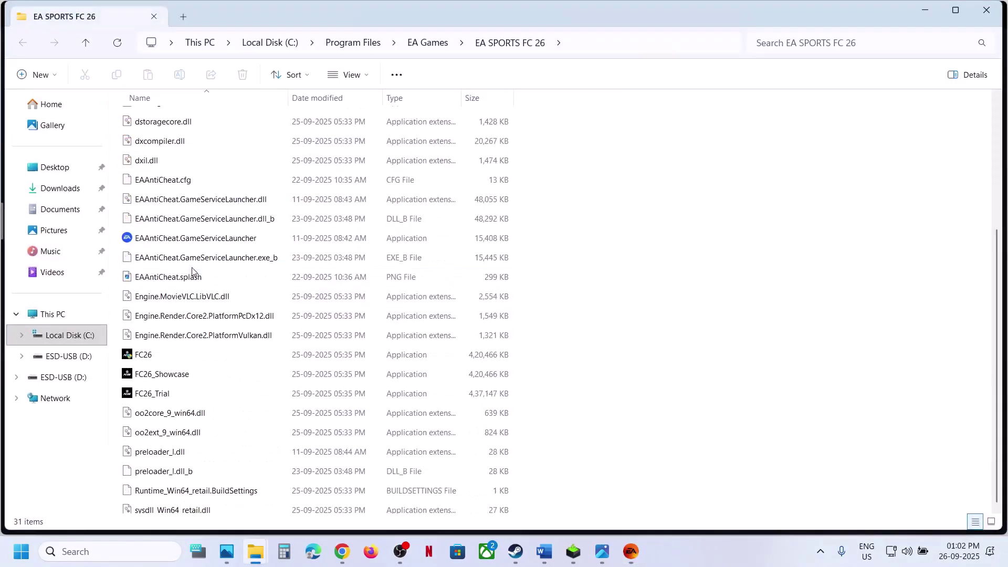
click(154, 352)
right_click(154, 352)
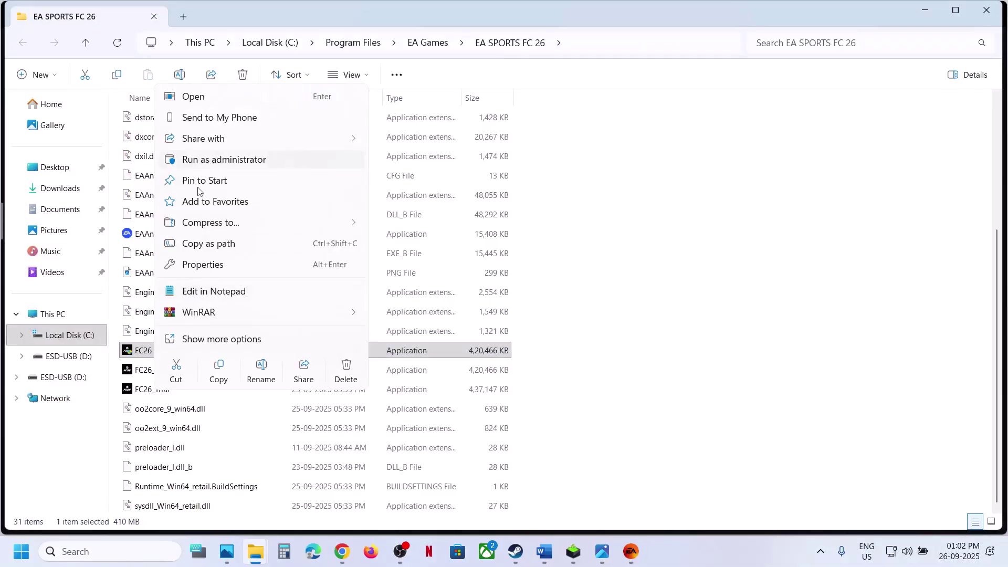
Run EAAntiCheat.GameServiceLauncher as administrator and close the FC 26 properties
click(168, 234)
right_click(168, 233)
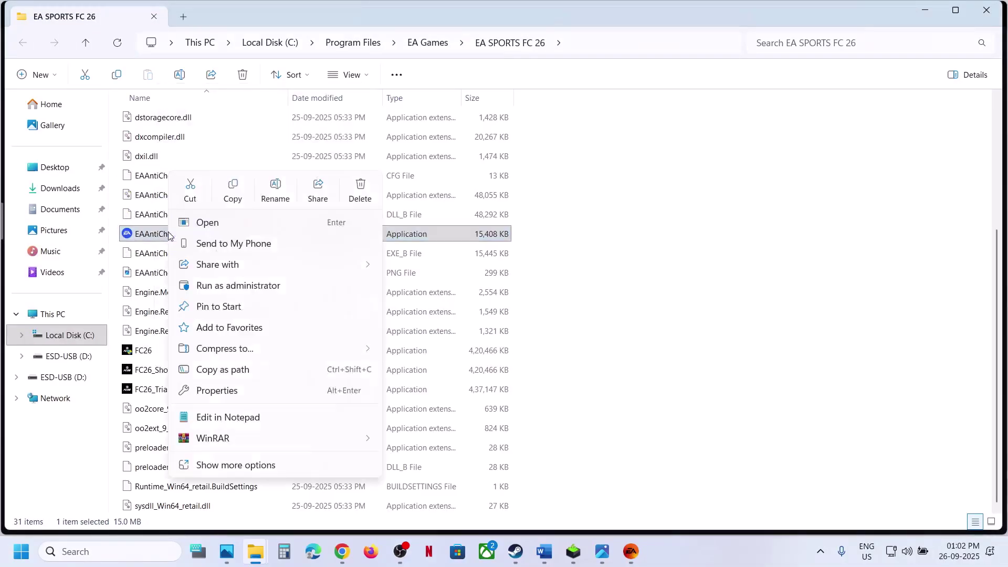
click(151, 237)
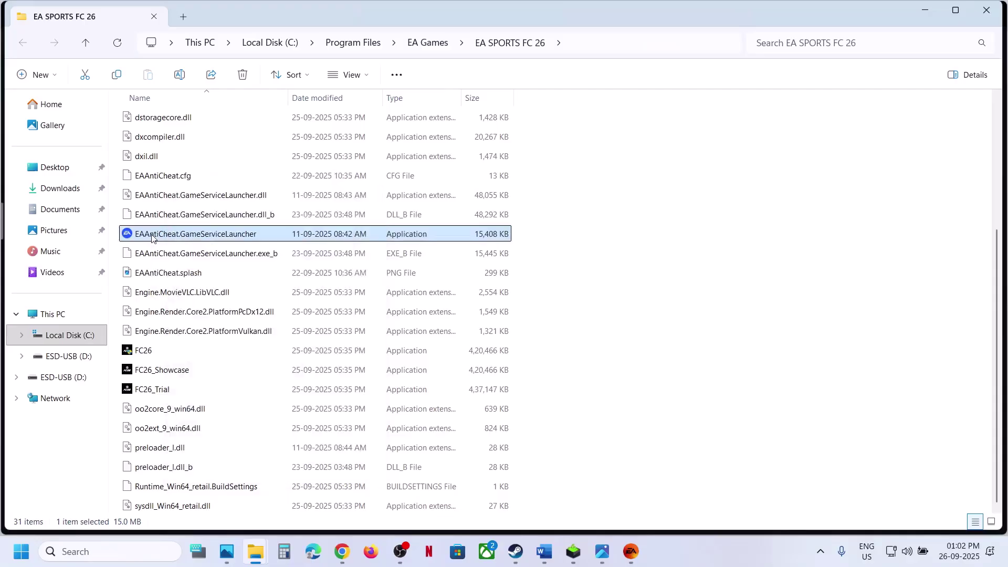
right_click(152, 237)
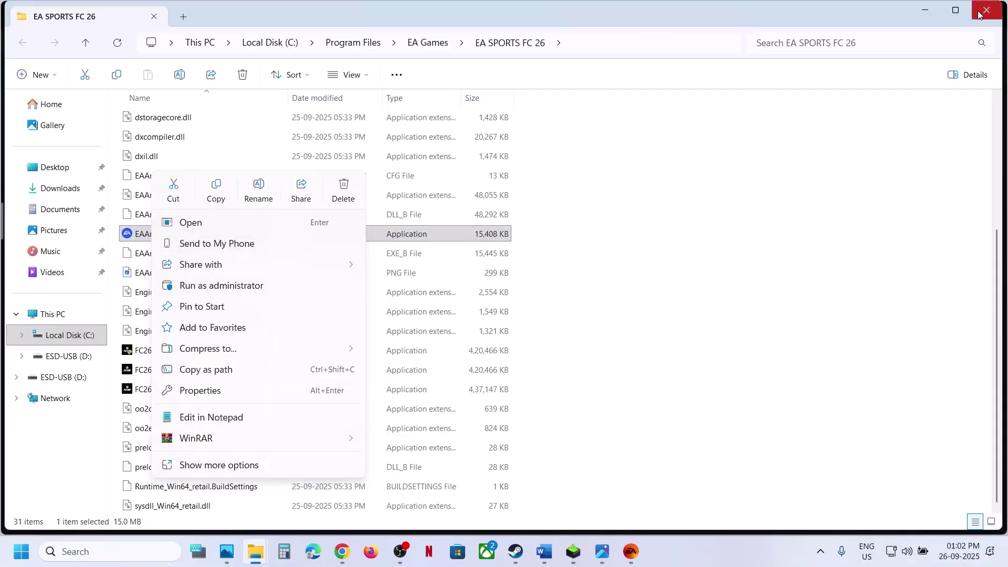
click(220, 285)
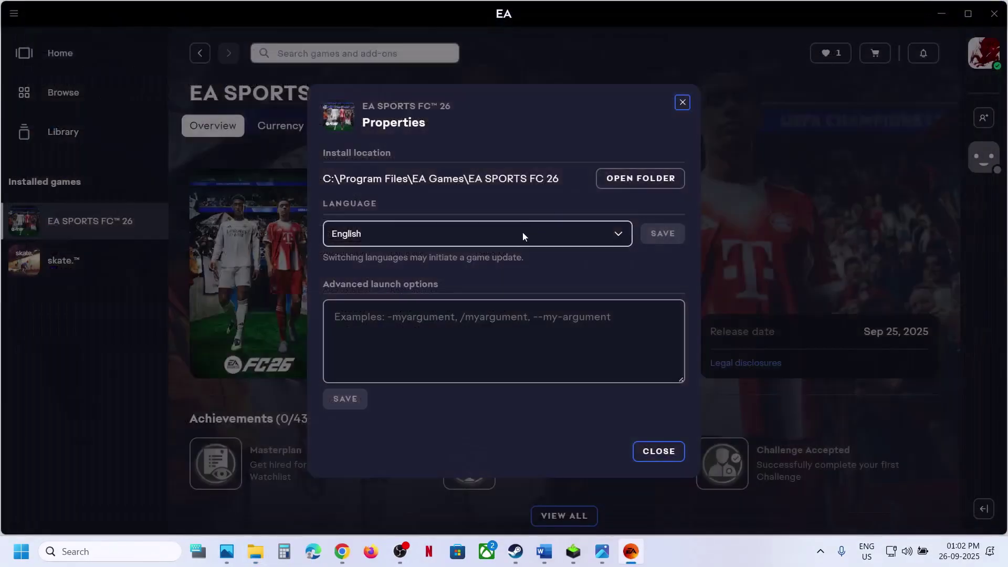
click(662, 460)
Open the Ransomware protection page via Privacy & security > Windows Security > Virus & threat protection
click(545, 555)
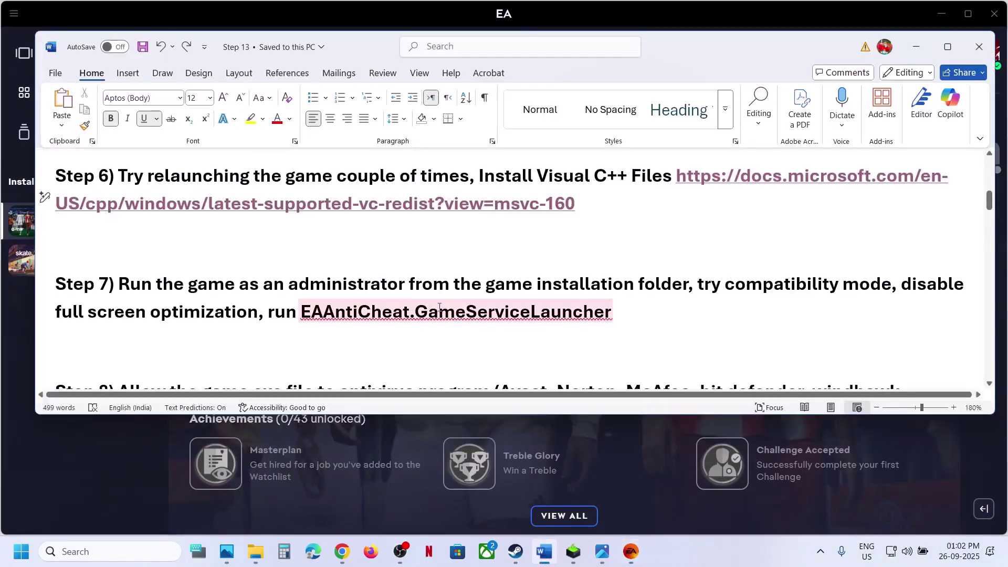
scroll(439, 307, down, 3)
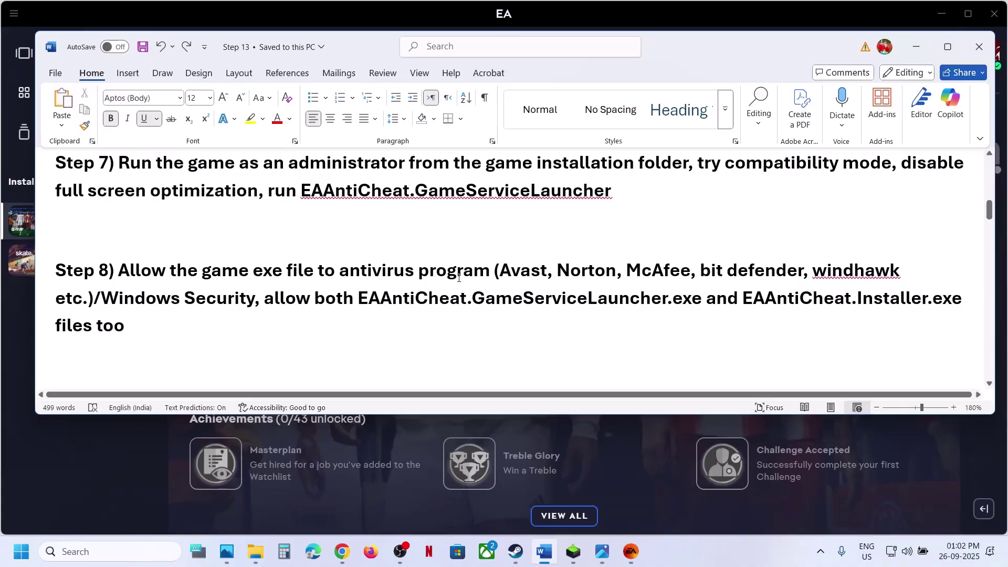
key(super+i)
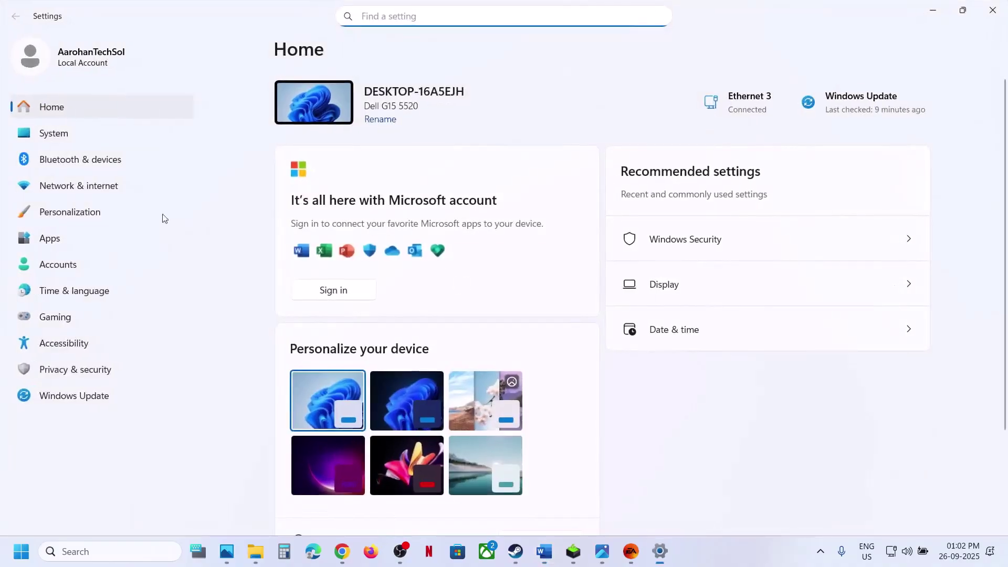
click(77, 368)
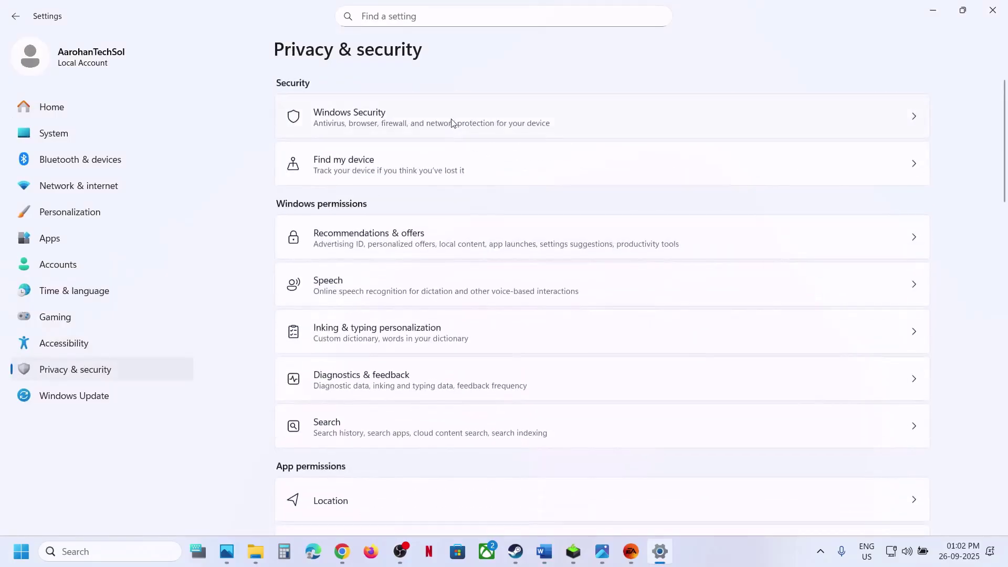
click(391, 114)
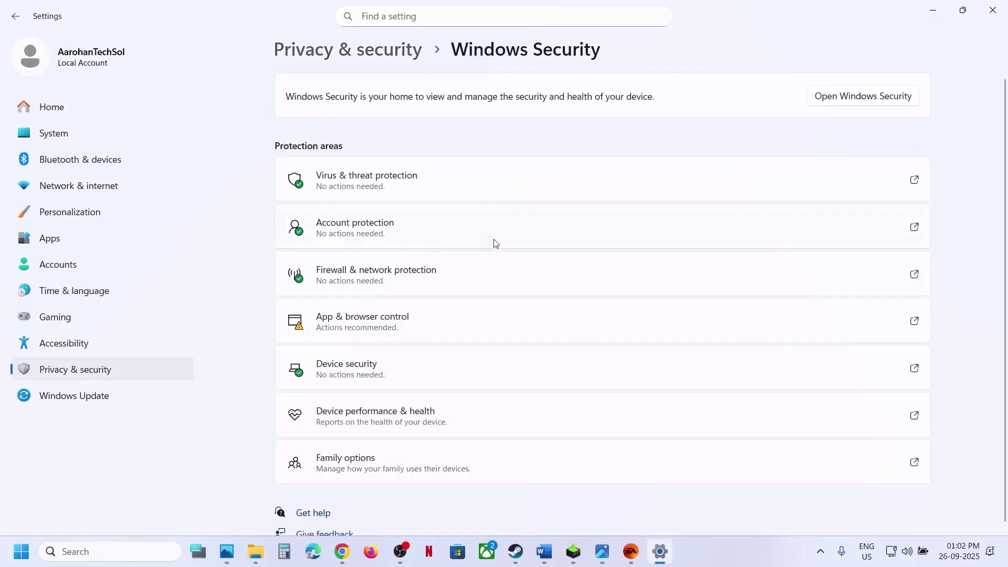
click(357, 191)
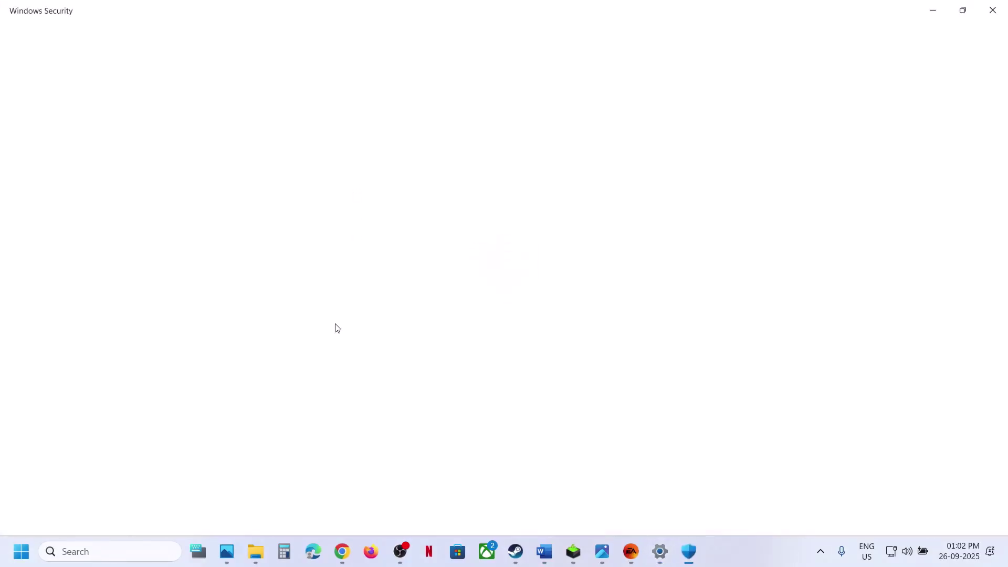
scroll(338, 328, down, 3)
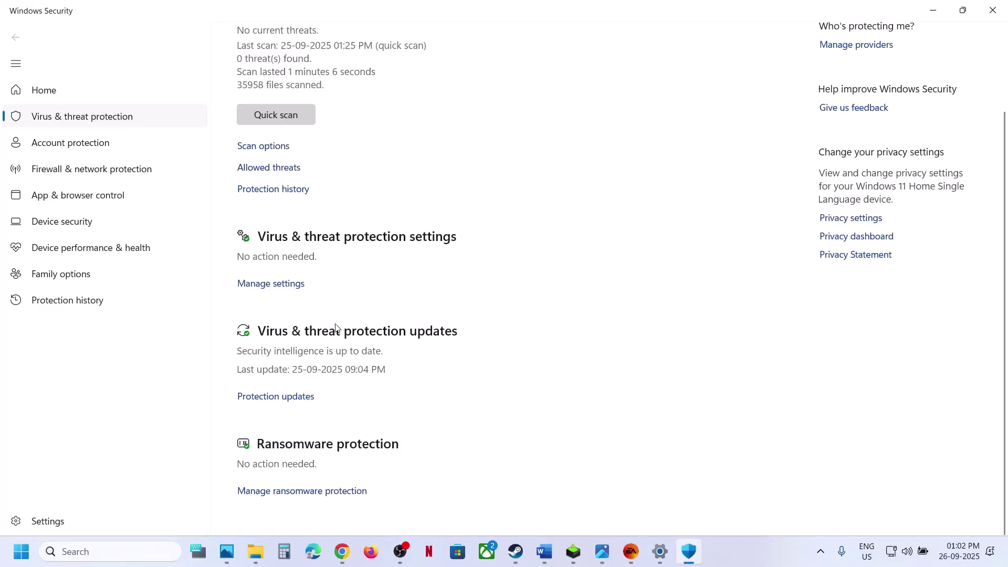
click(304, 488)
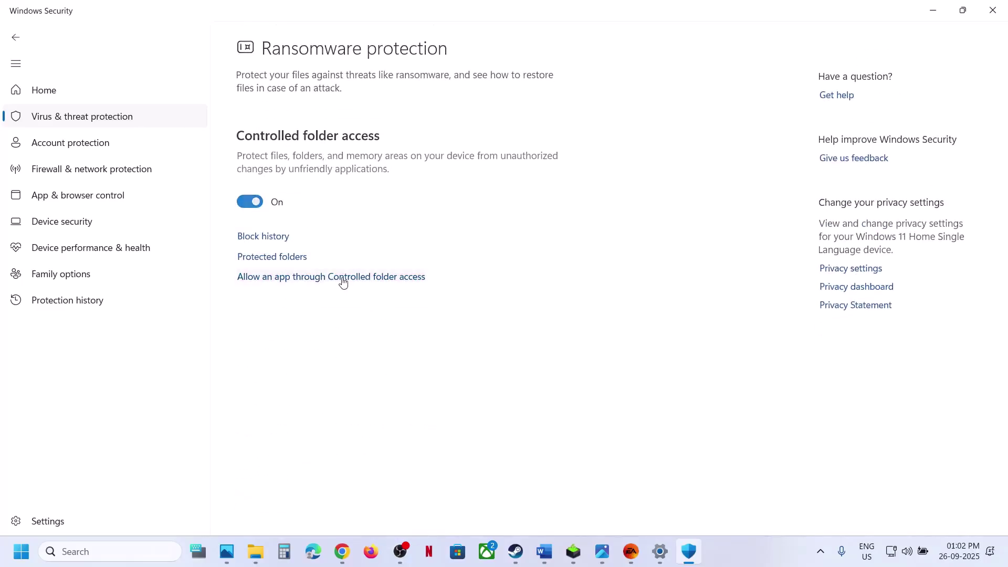
Allow FC26 from the EA SPORTS FC 26 folder through Controlled folder access
click(342, 282)
click(414, 378)
scroll(376, 277, down, 2)
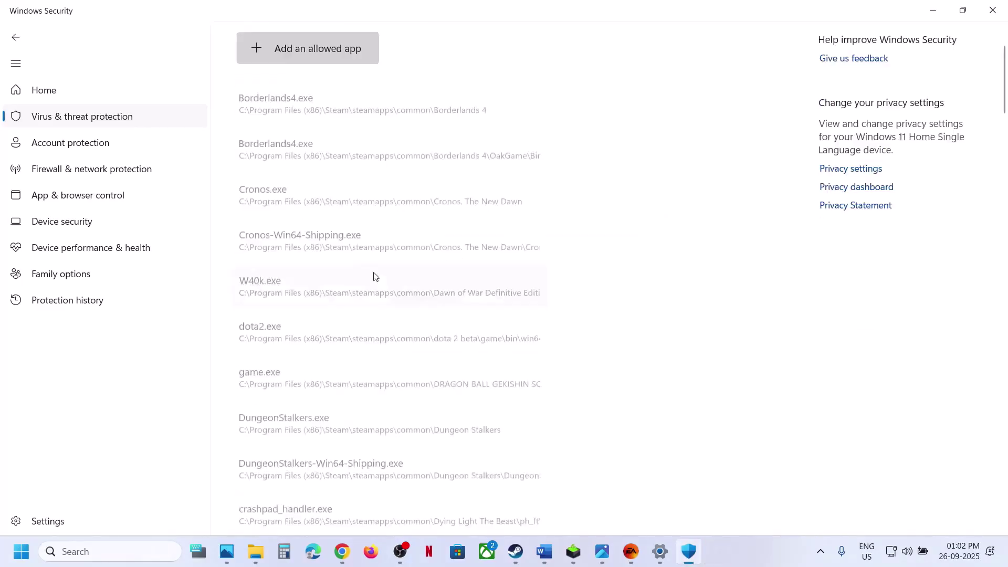
click(311, 59)
click(314, 102)
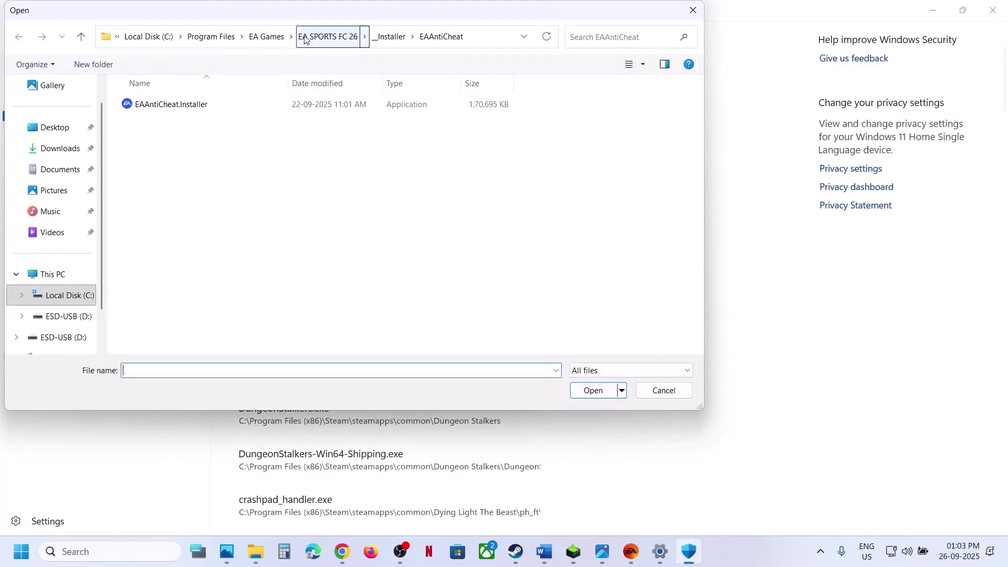
click(311, 37)
click(175, 258)
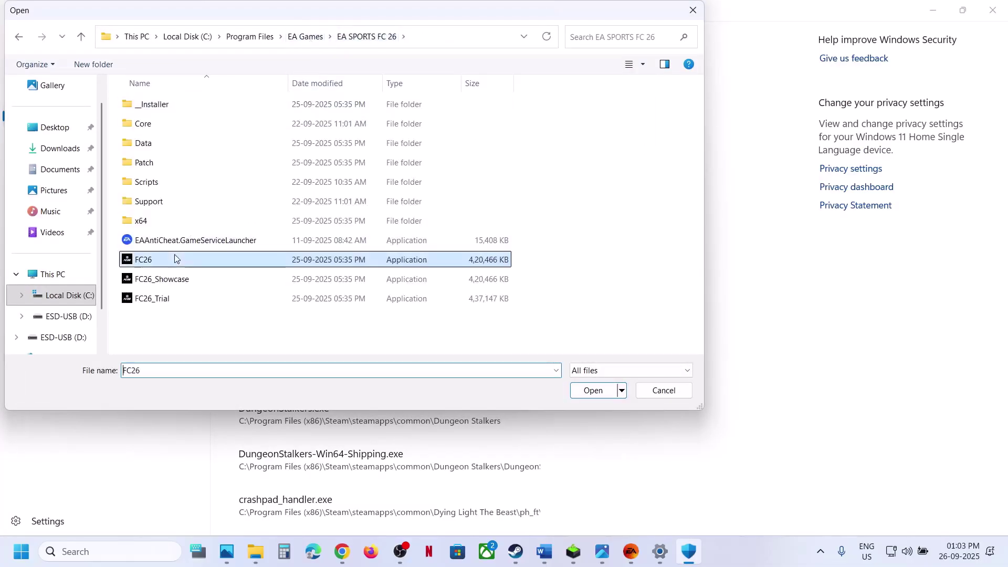
click(595, 389)
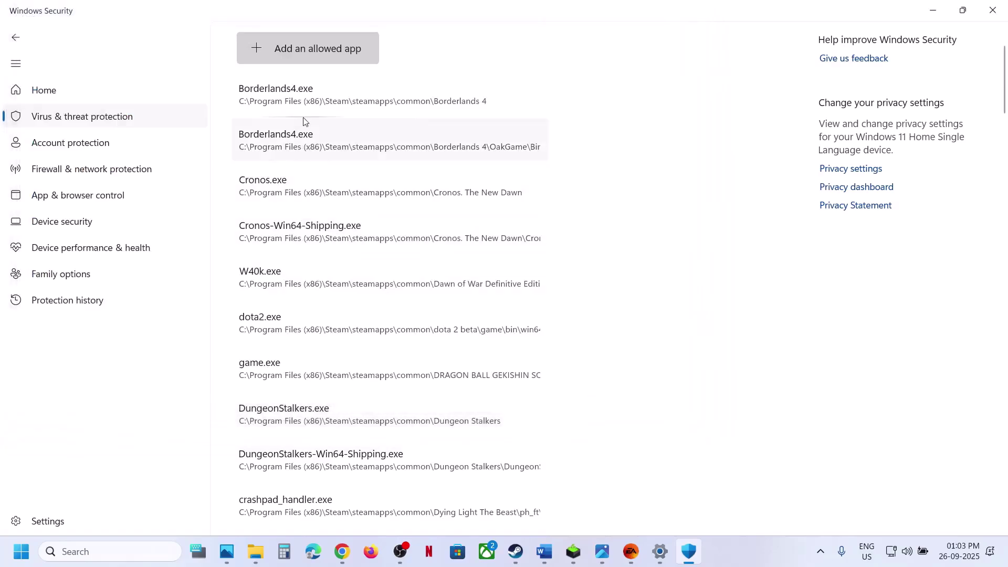
Start adding another allowed app, then return to the allowed-apps page
click(323, 62)
click(315, 105)
double_click(185, 240)
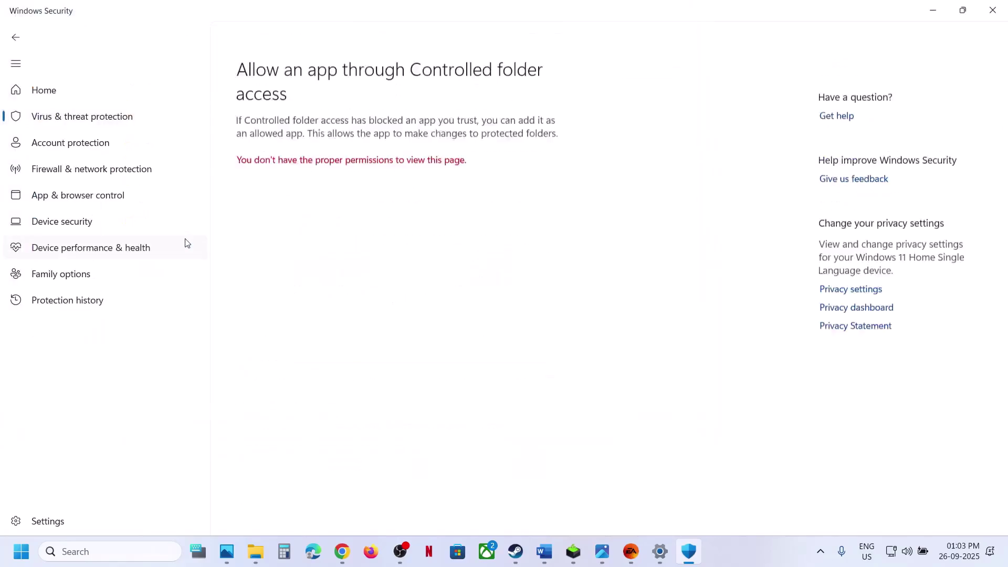
click(184, 244)
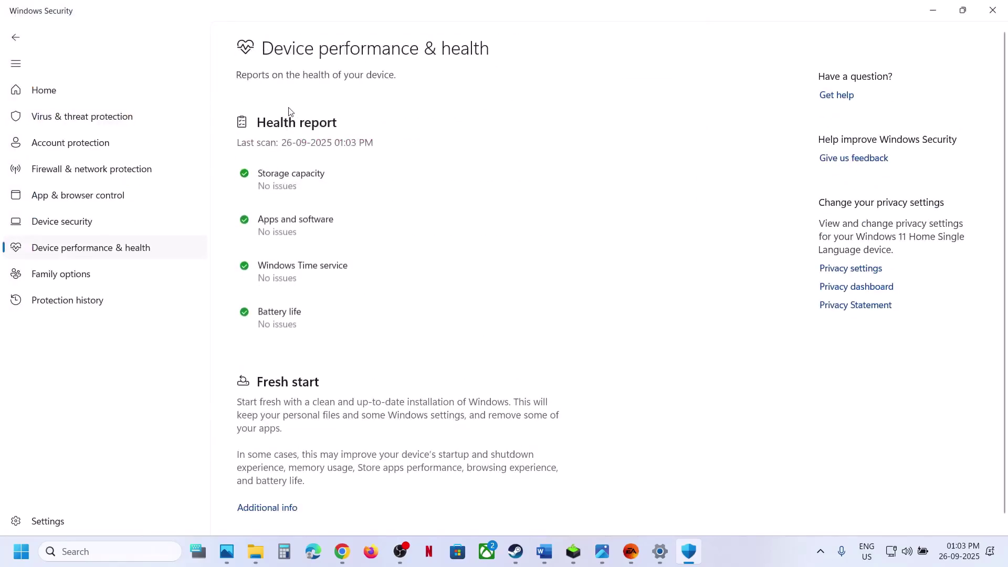
click(17, 38)
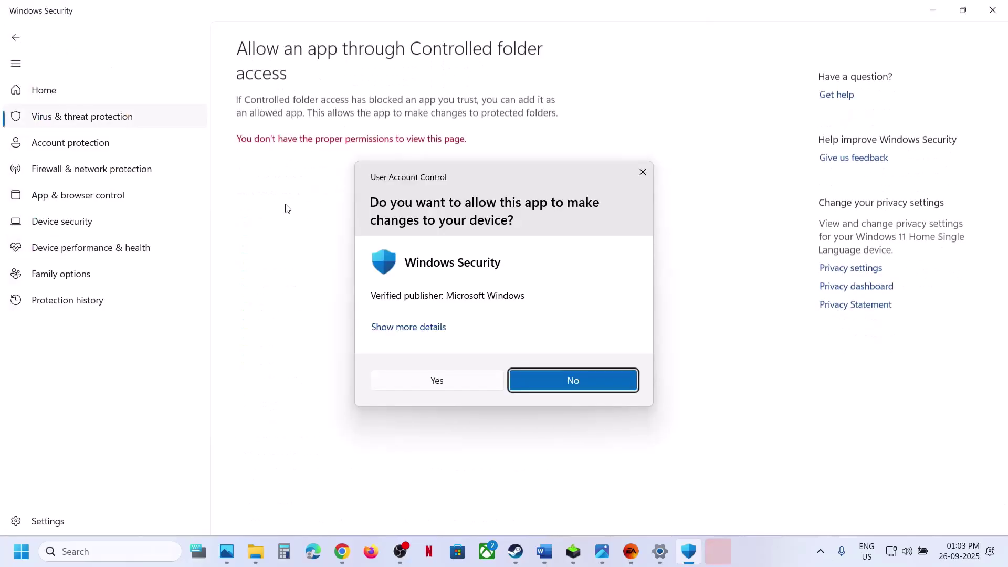
Add FC26_Showcase and FC26_Trial as allowed apps after approving the admin prompt
click(420, 381)
click(310, 138)
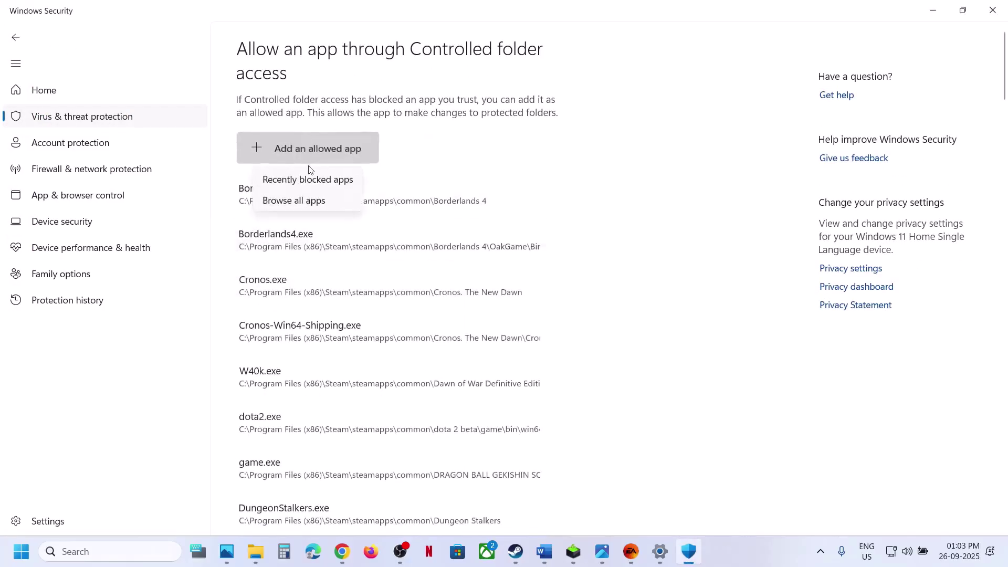
click(303, 201)
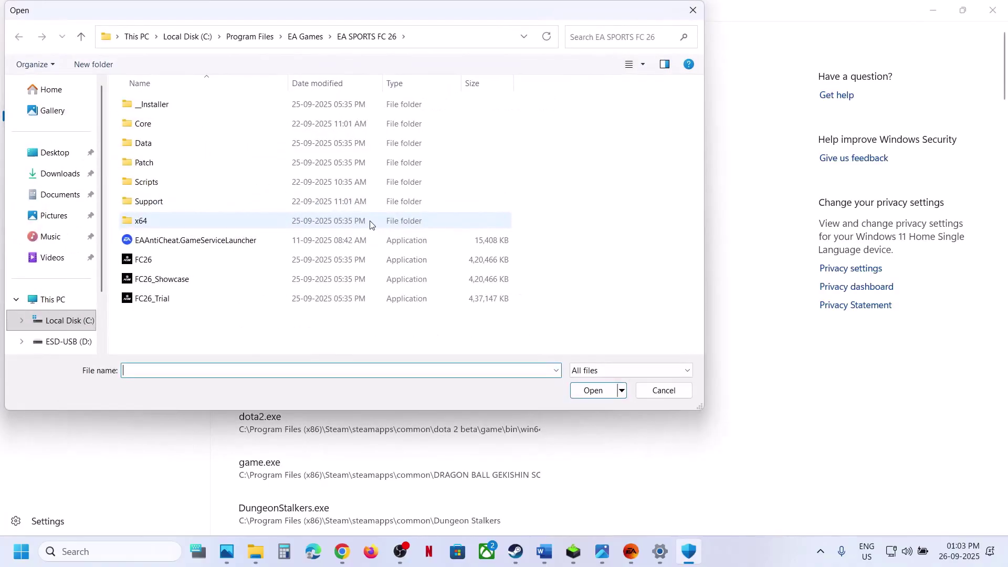
click(160, 279)
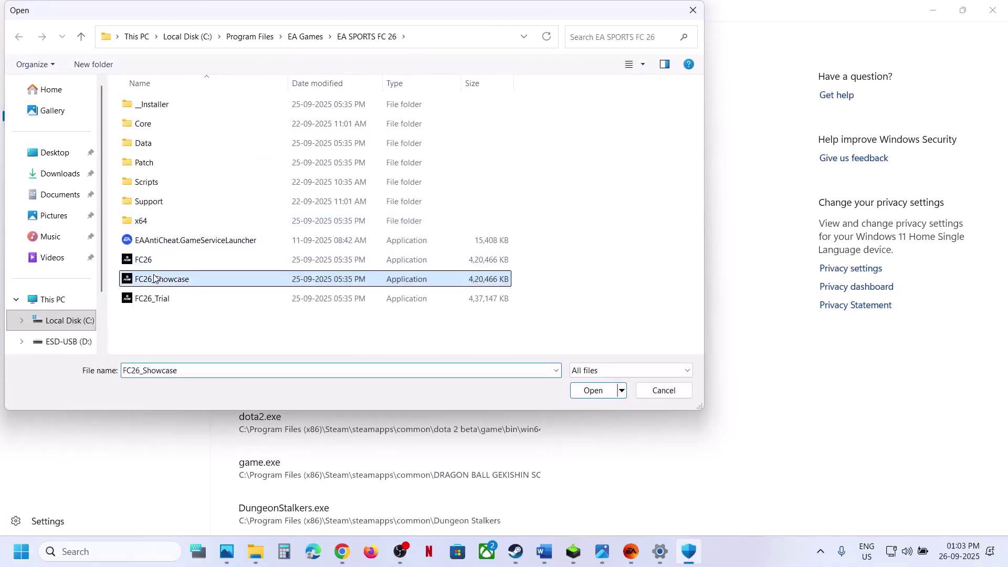
click(583, 391)
click(311, 150)
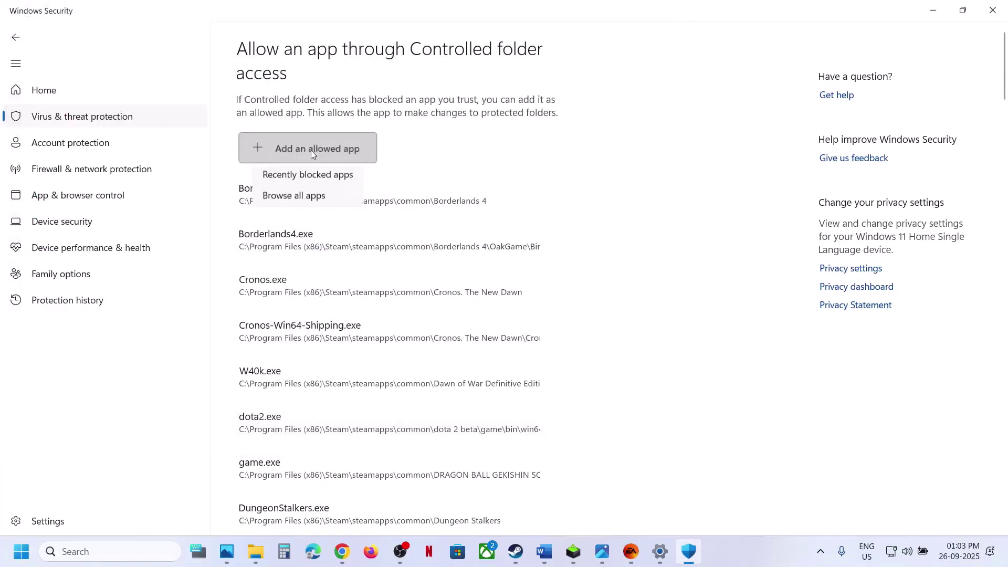
click(301, 201)
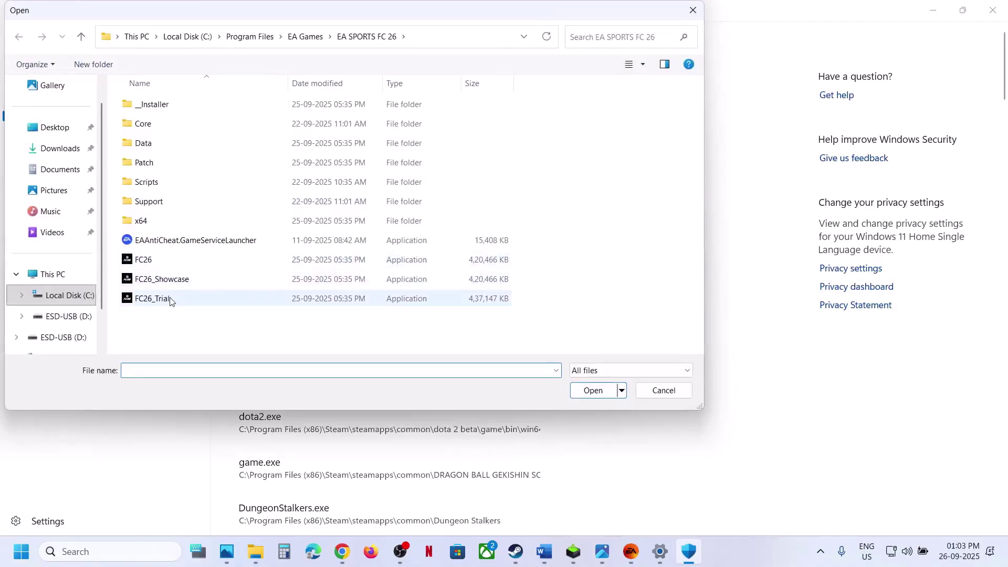
double_click(169, 297)
Add __Installer\EAAntiCheat\EAAntiCheat.Installer as an allowed app
click(297, 149)
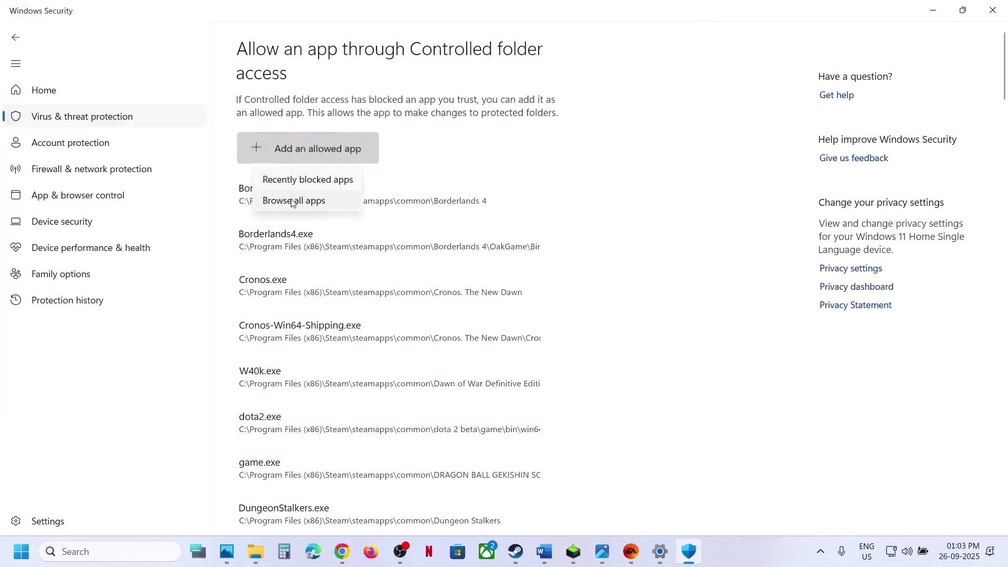
click(292, 201)
double_click(157, 105)
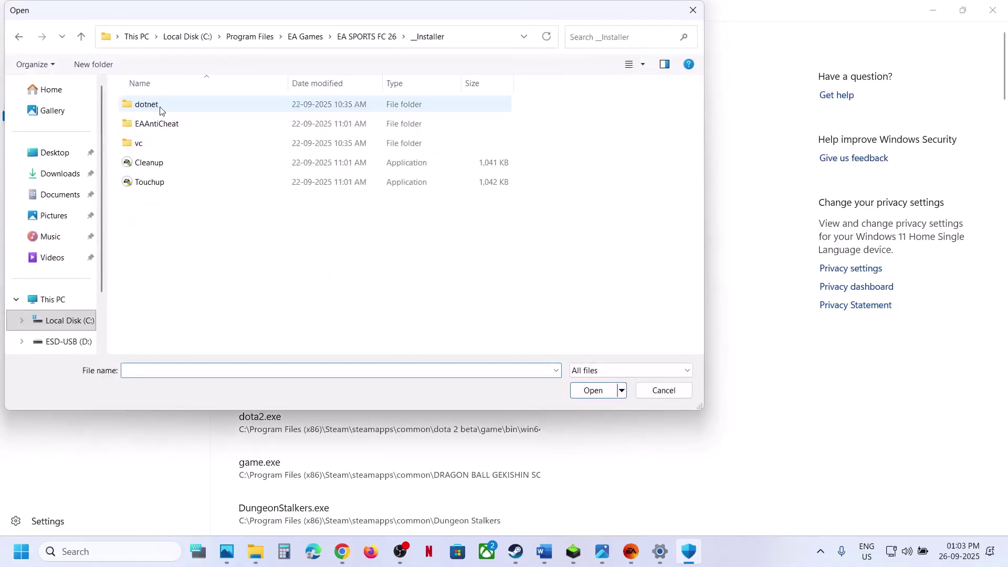
double_click(157, 124)
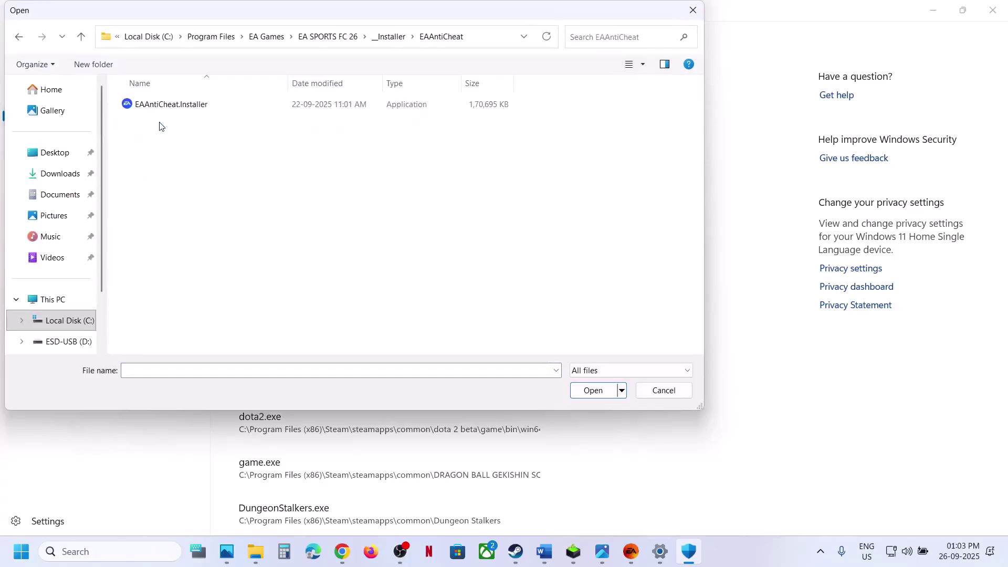
double_click(163, 103)
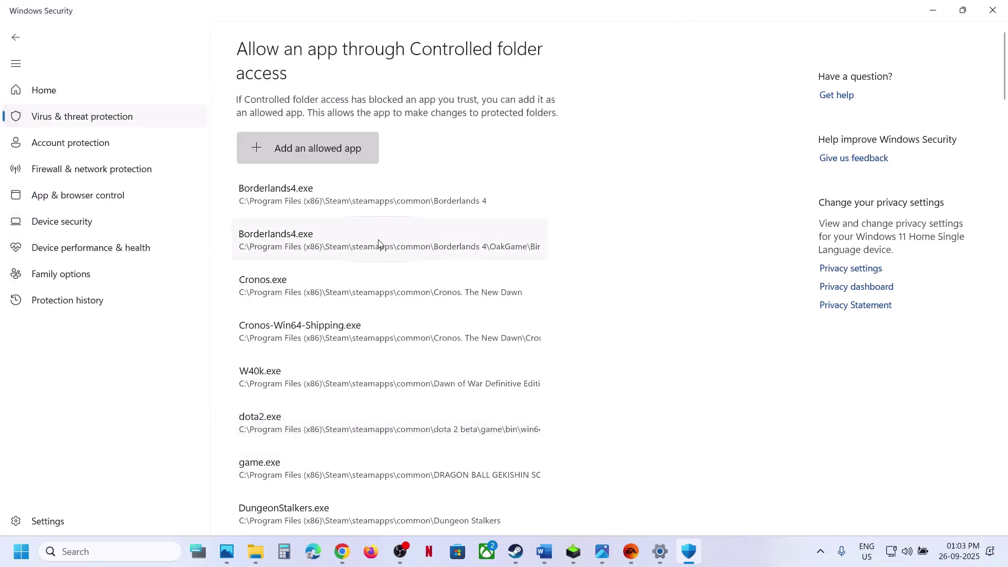
Return to the Word guide, review Step 8's antivirus list, and scroll on to Step 9
click(545, 551)
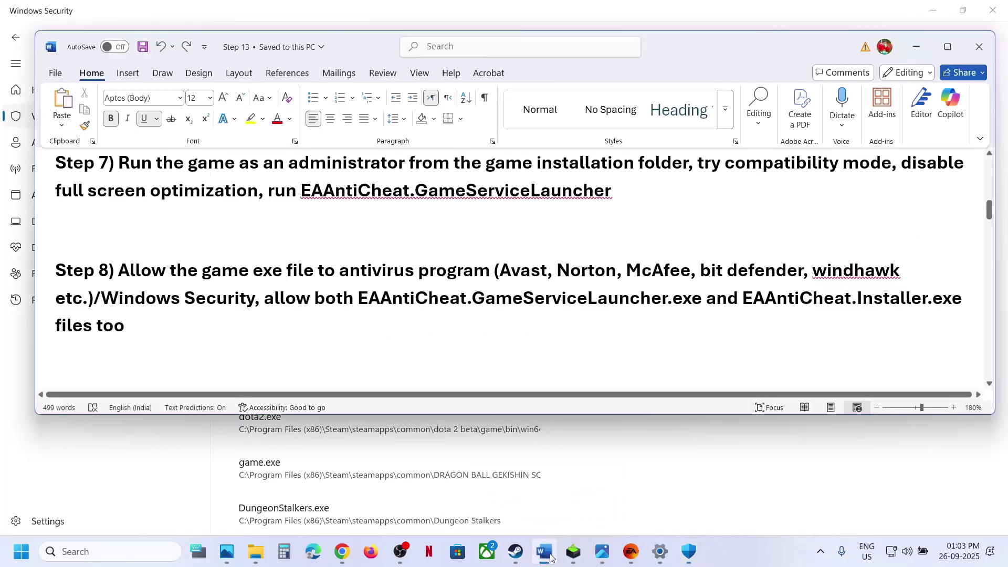
drag(510, 280, 835, 268)
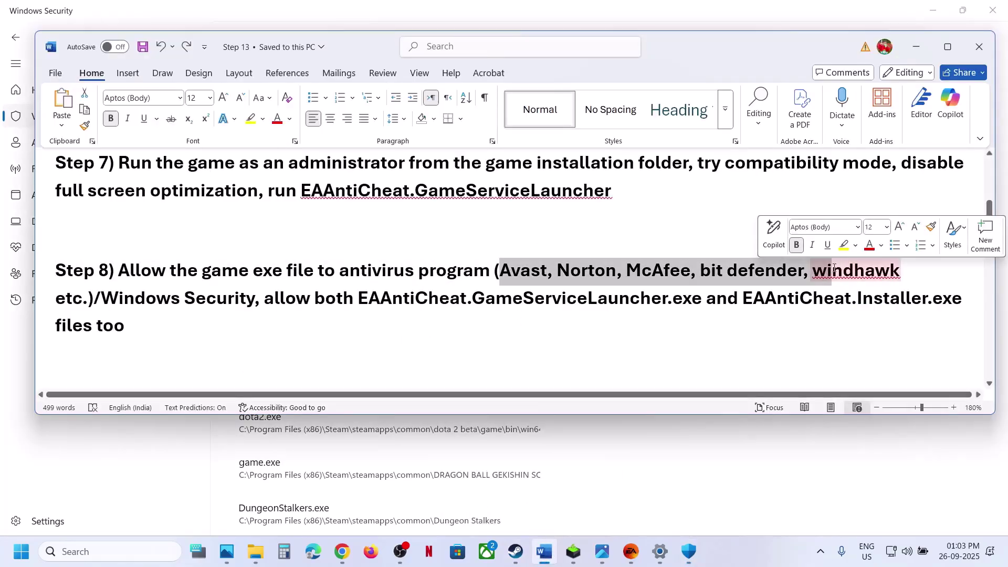
click(197, 318)
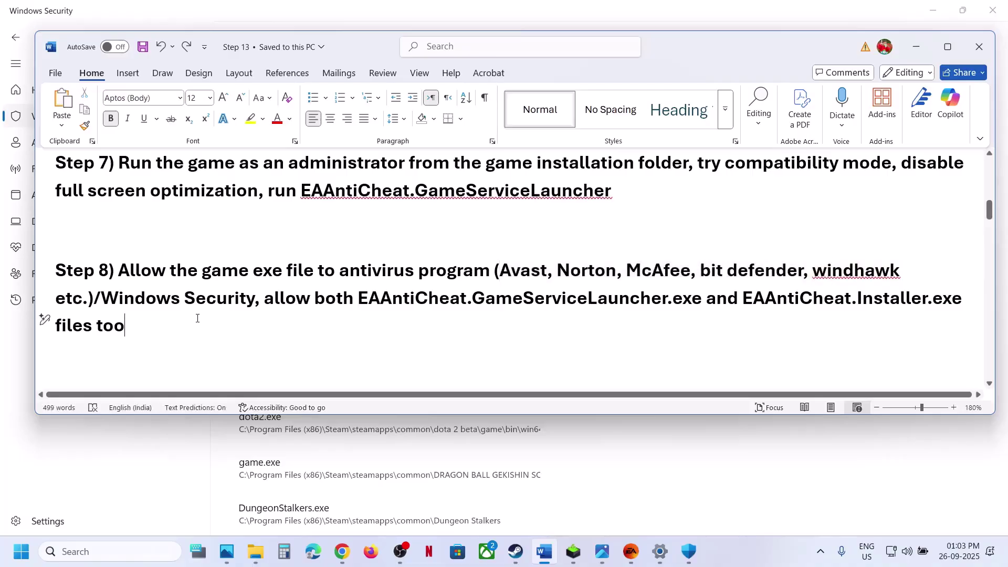
scroll(197, 318, down, 3)
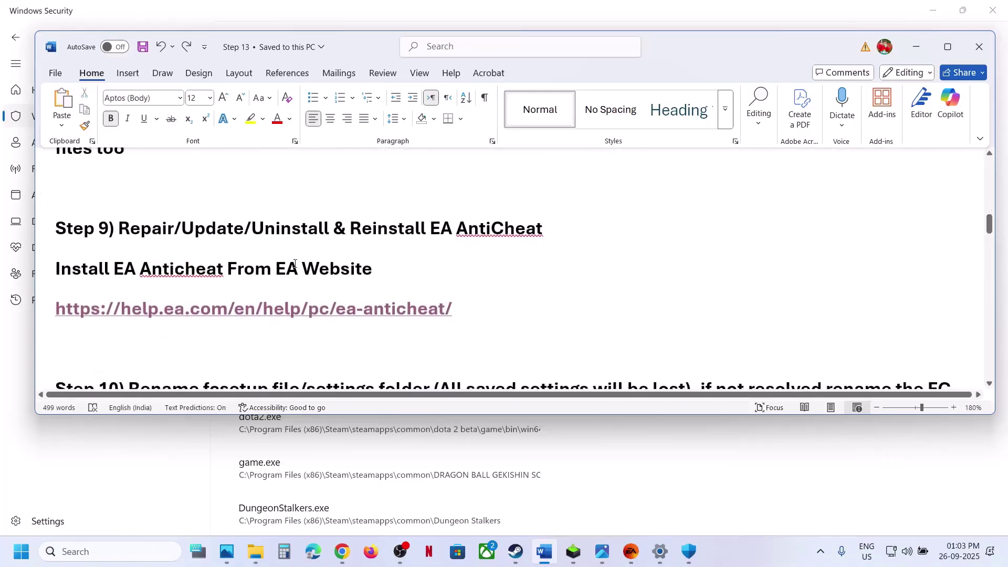
scroll(338, 252, down, 1)
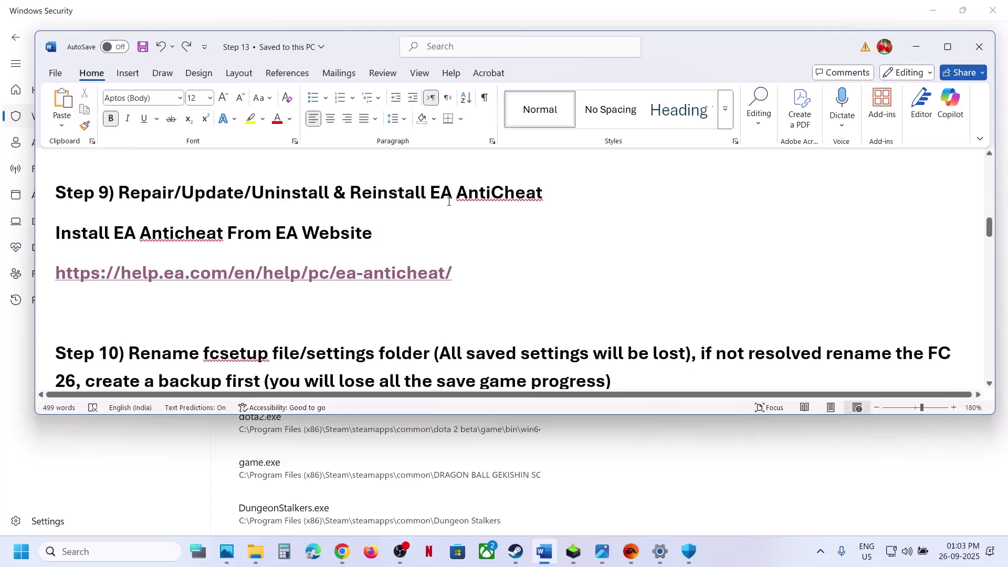
Download the EA Javelin anticheat installer from EA's help page and run it as administrator
ctrl+click(257, 273)
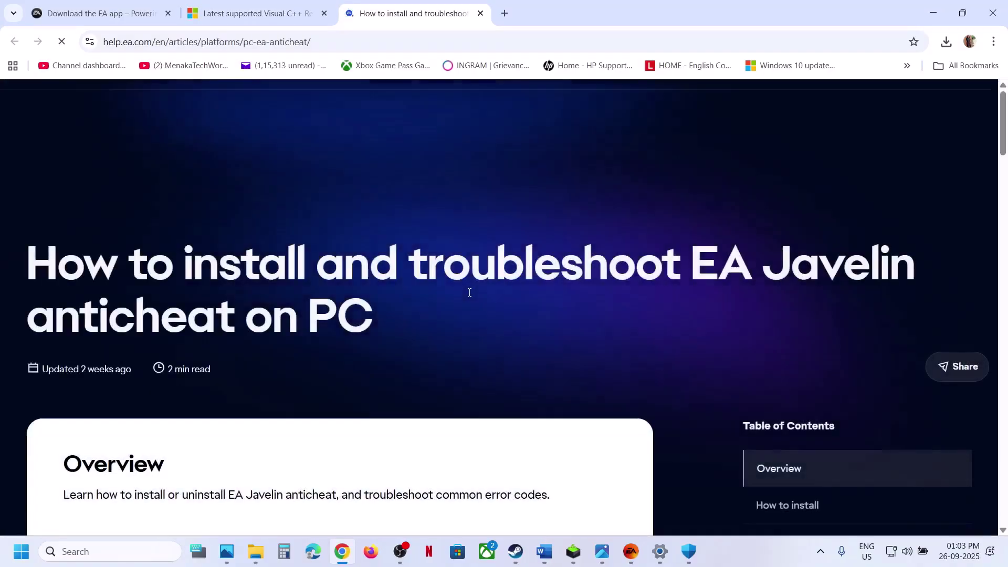
scroll(470, 292, down, 8)
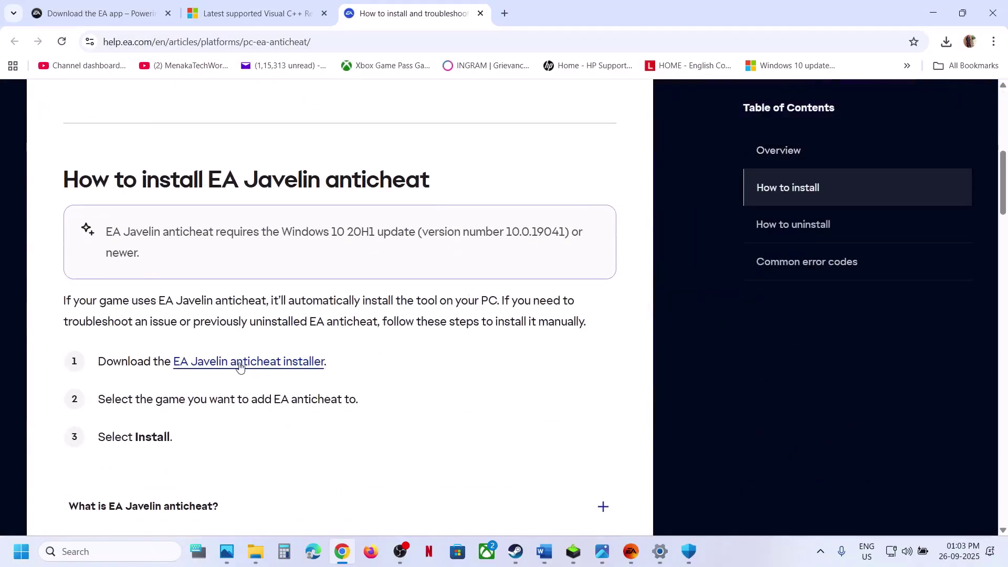
ctrl+click(240, 366)
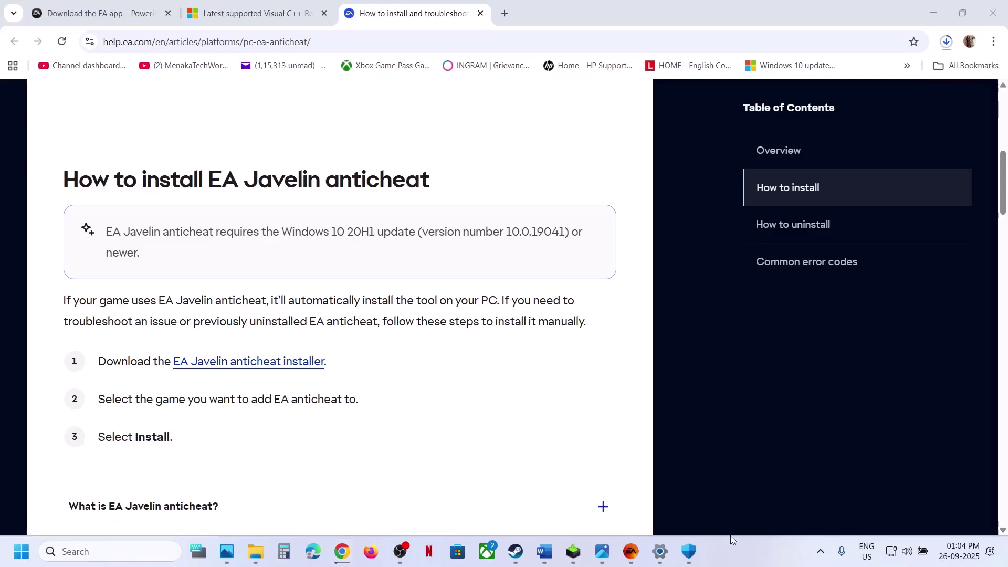
click(833, 74)
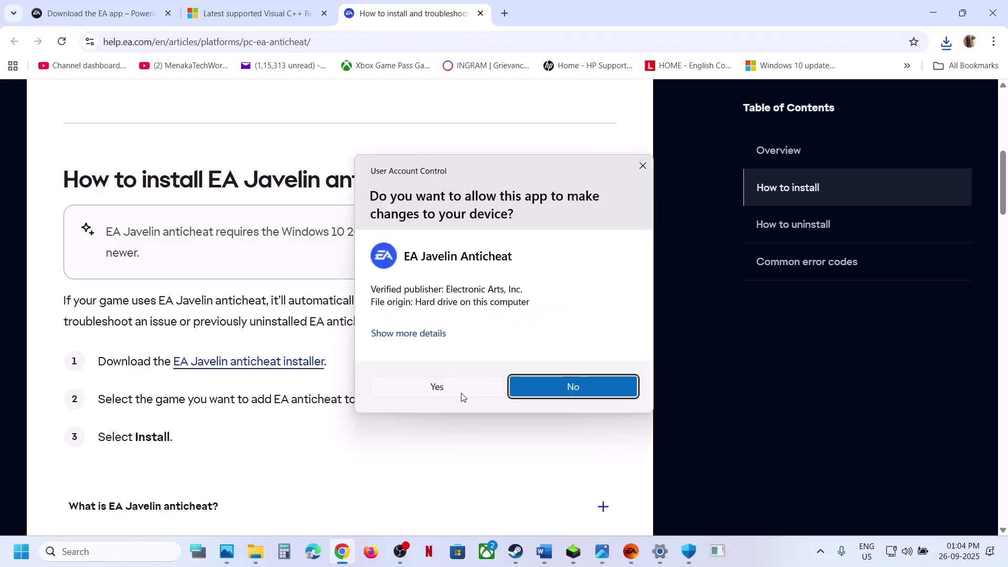
click(464, 395)
Start a Repair, selecting the EA SPORTS FC 26 folder under EA Games as the game folder
click(521, 187)
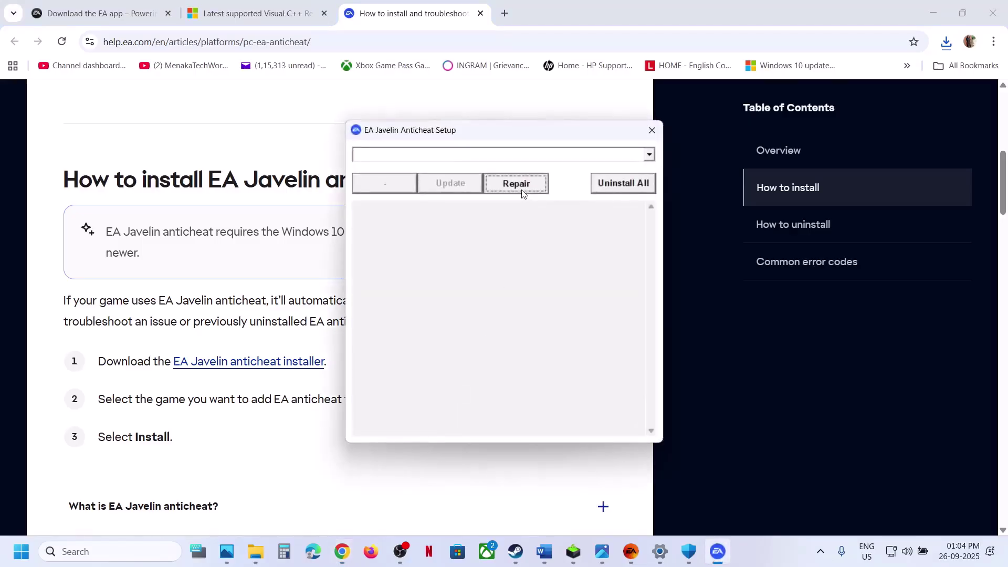
click(531, 324)
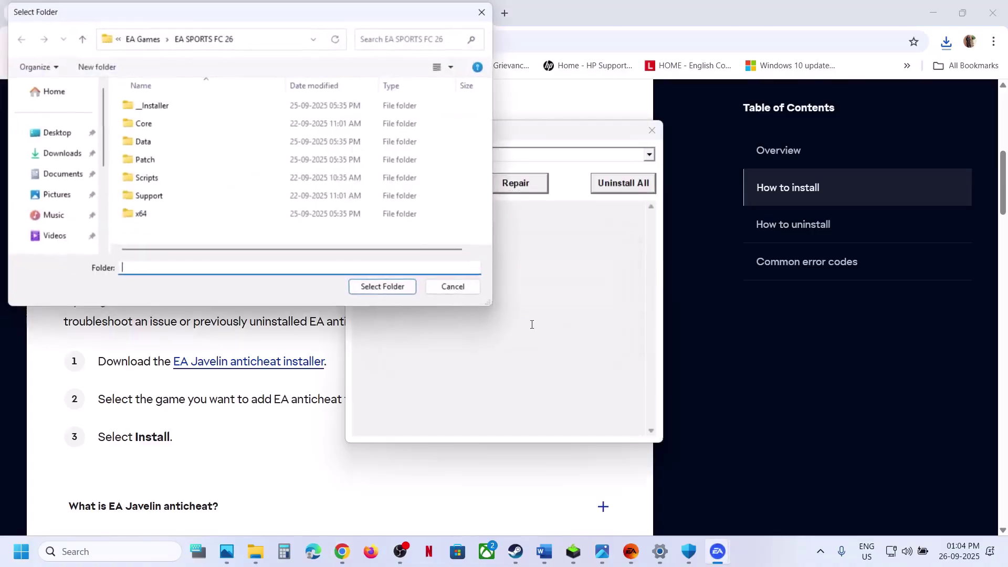
click(81, 38)
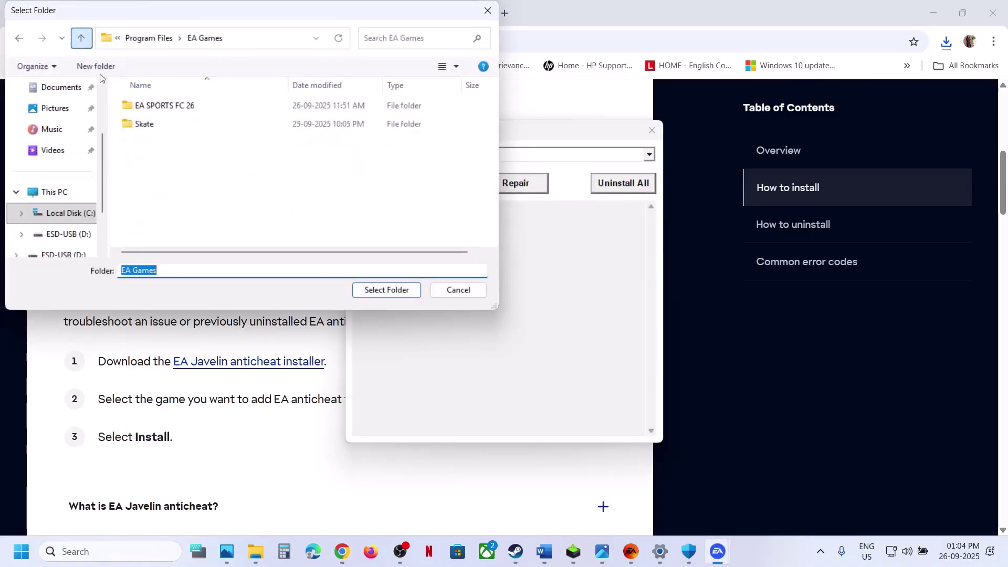
click(147, 106)
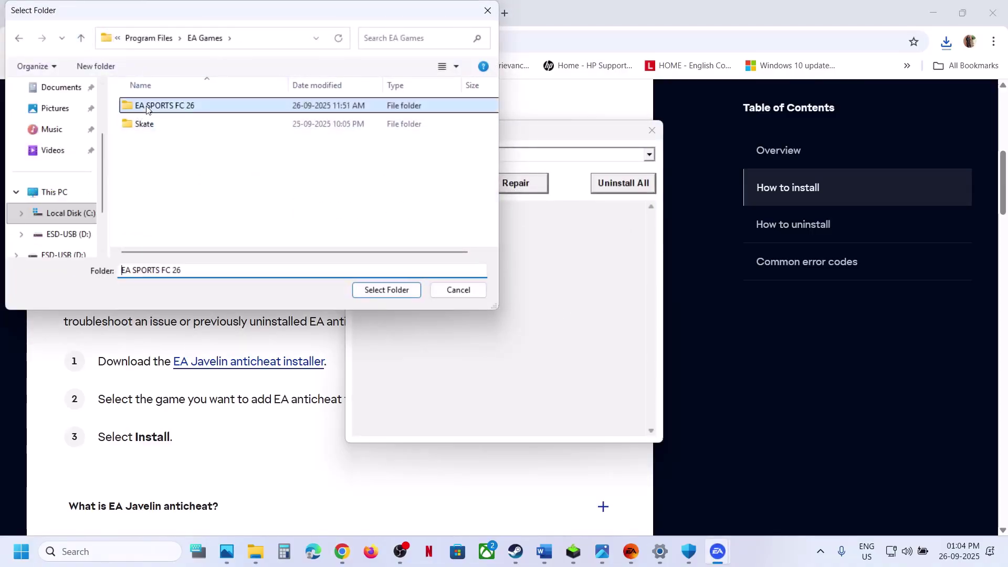
click(386, 290)
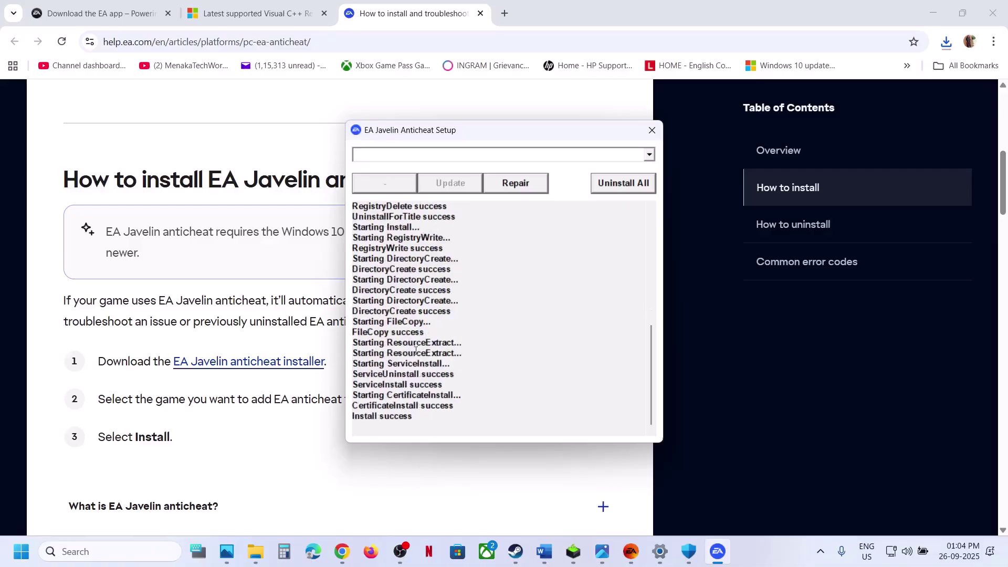
Back in the setup window, choose (Installed) FC 26 from the game list
click(629, 552)
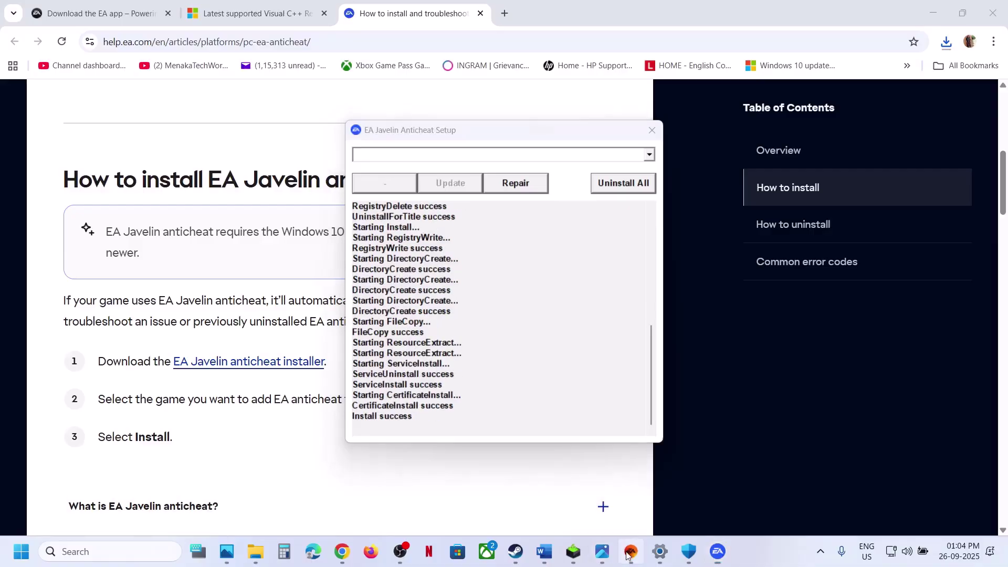
click(630, 552)
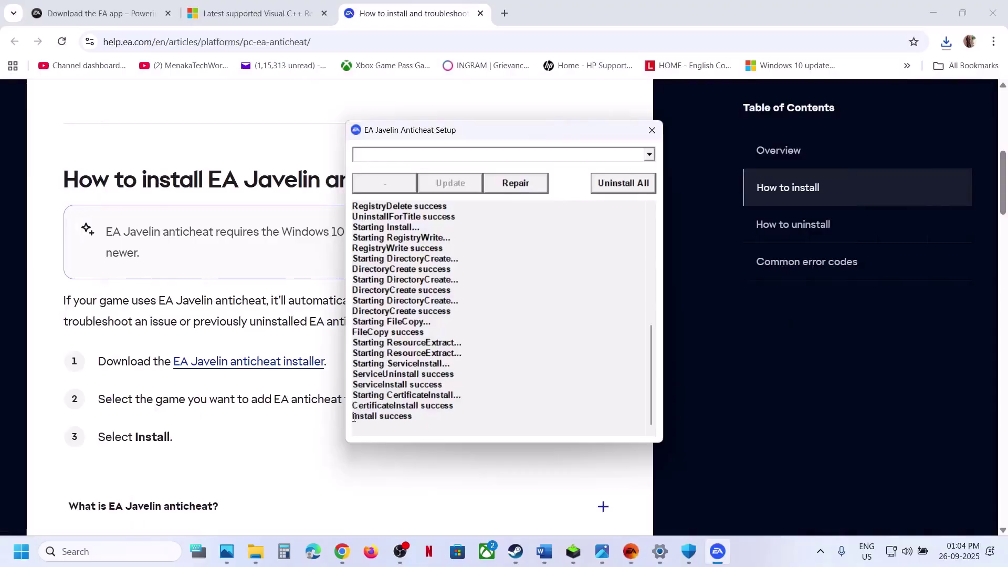
click(633, 555)
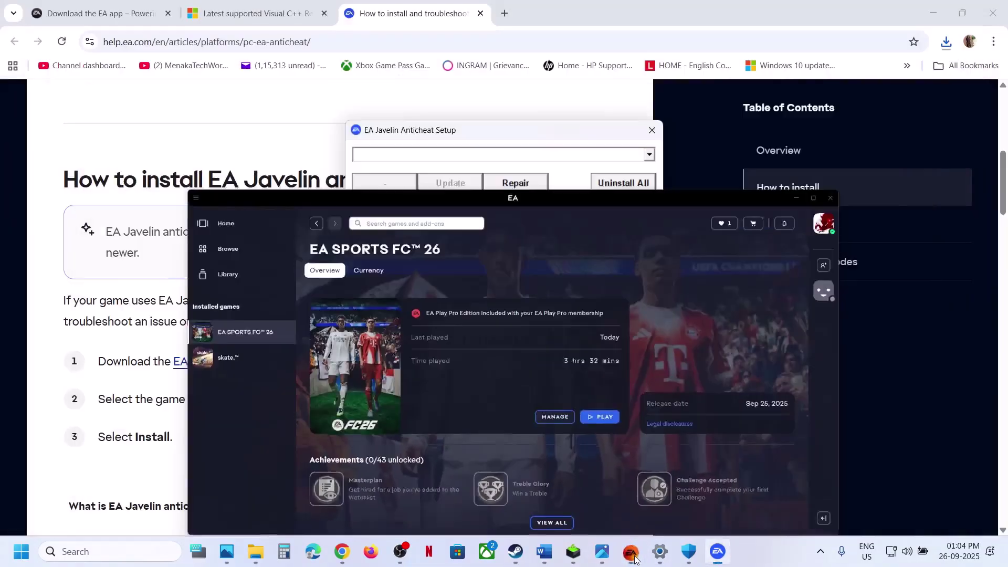
click(633, 556)
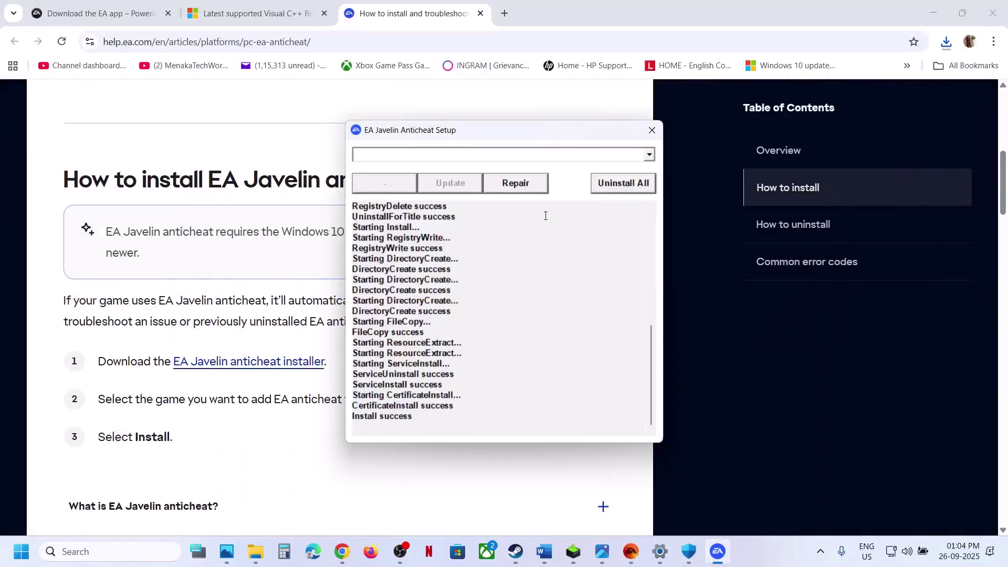
click(650, 155)
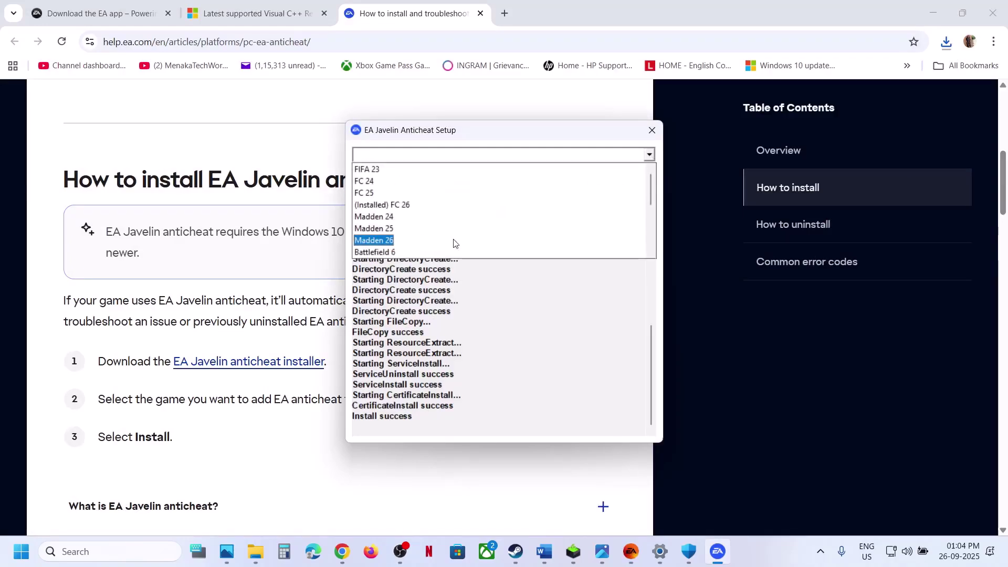
scroll(454, 243, down, 3)
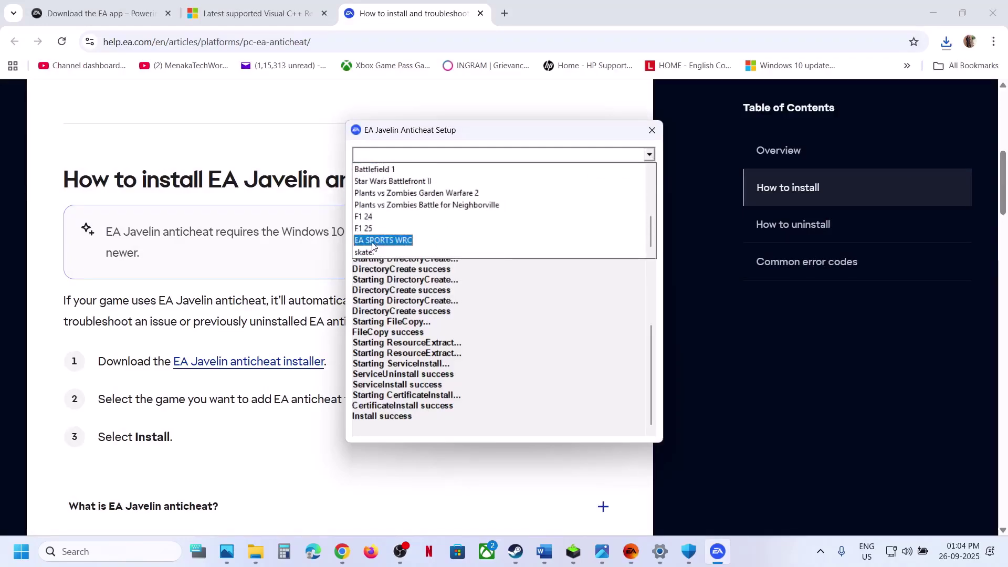
scroll(381, 210, up, 3)
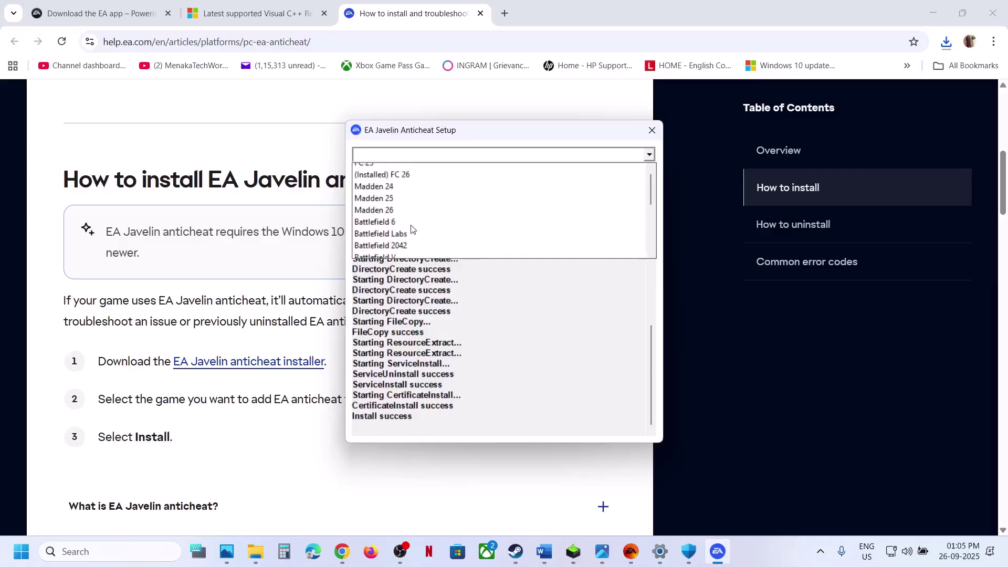
click(385, 206)
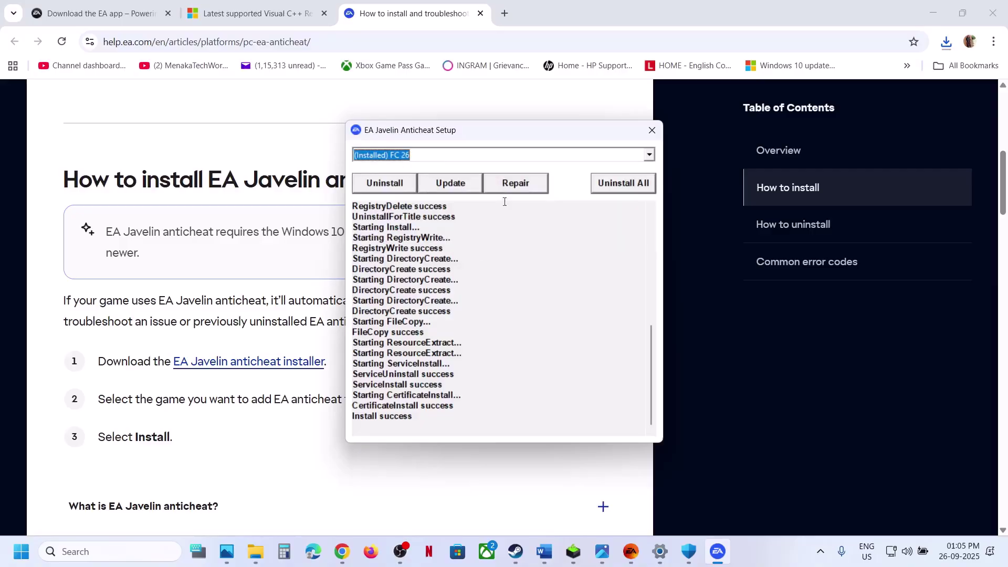
click(507, 227)
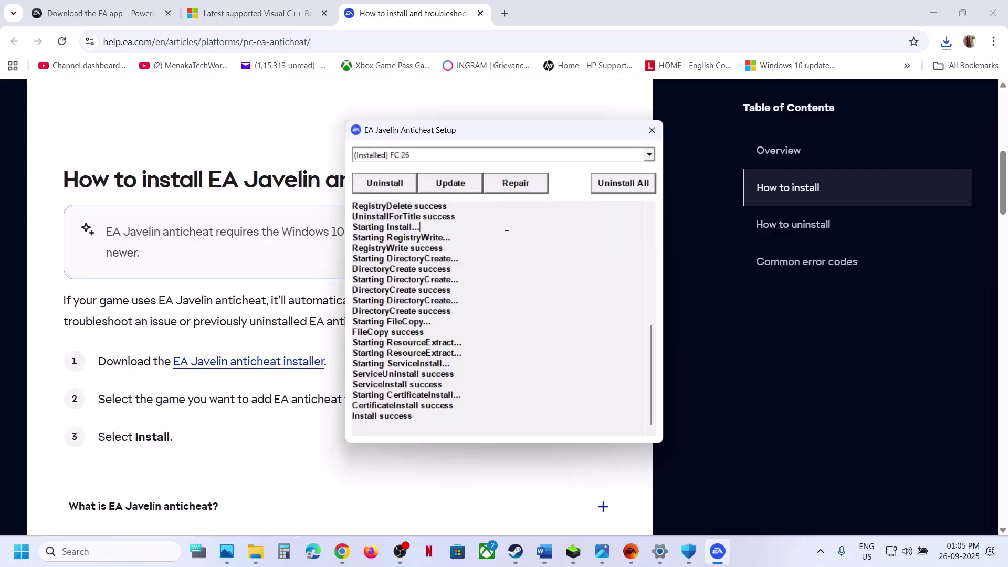
Run Update, Uninstall, Install, then Uninstall again on FC 26's anticheat, and close the setup
click(450, 185)
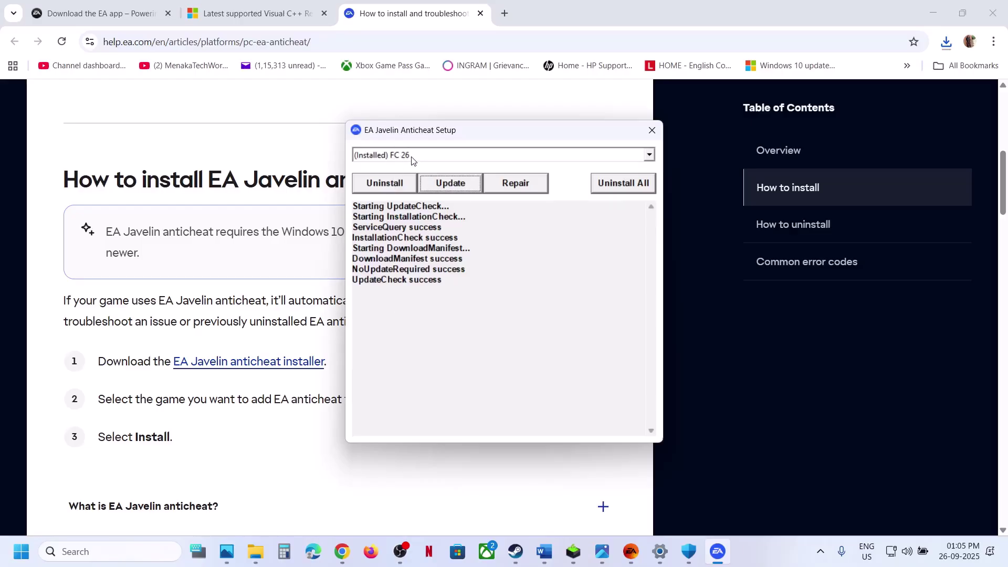
click(389, 185)
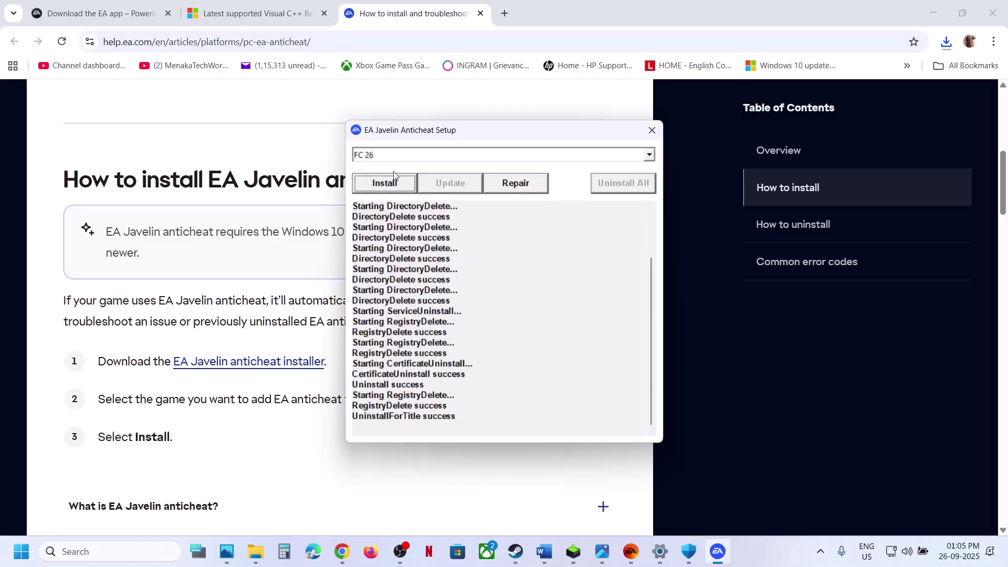
click(394, 183)
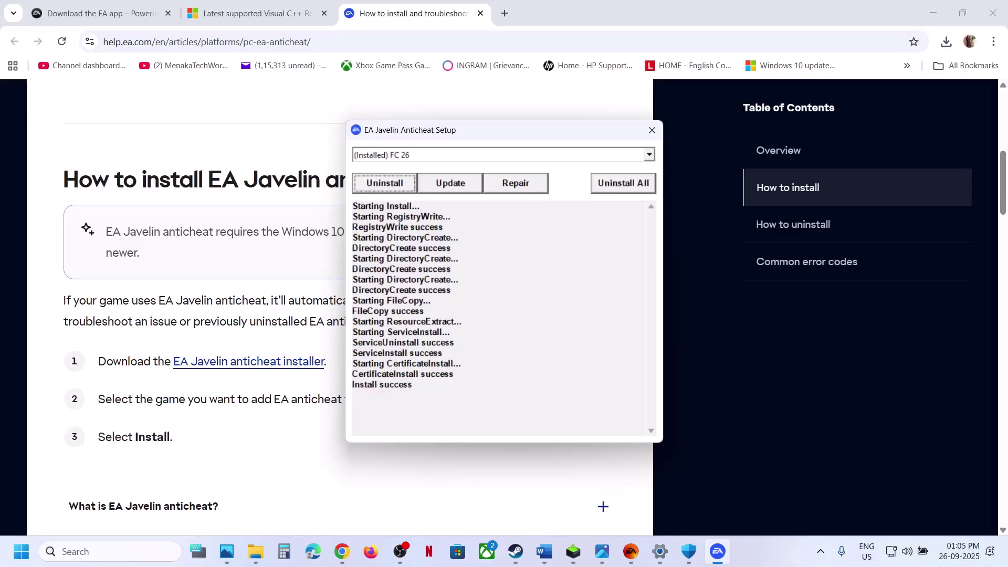
click(632, 560)
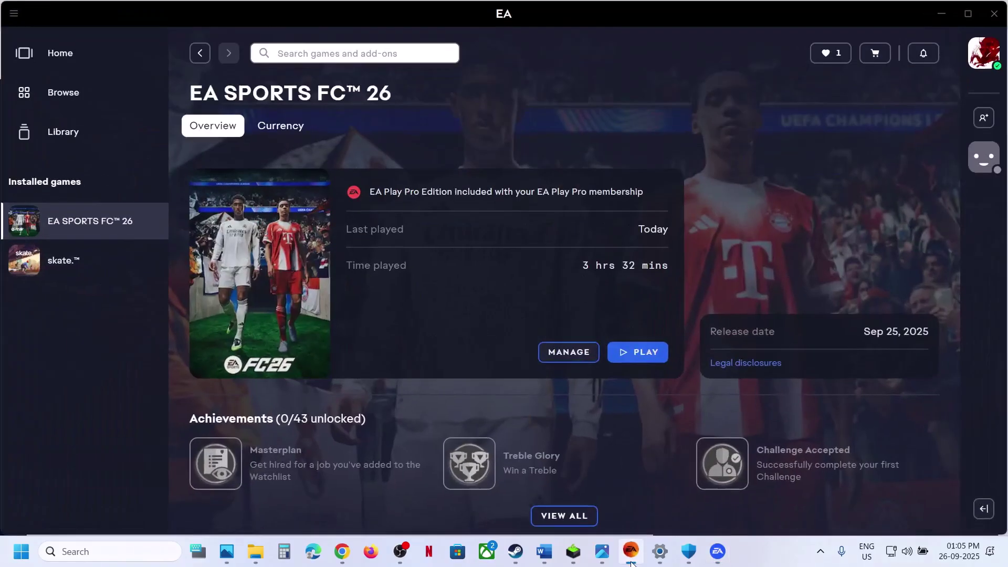
click(632, 560)
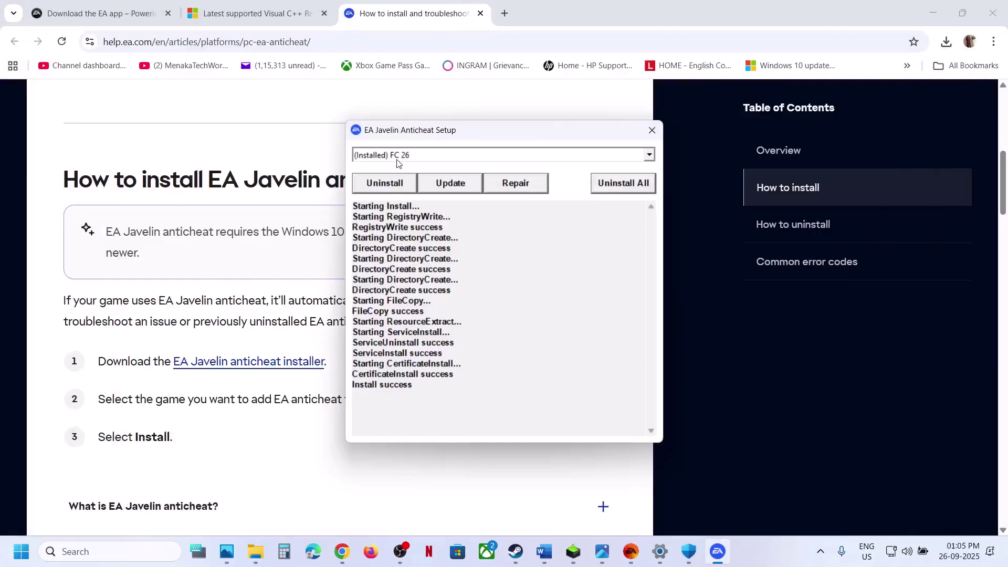
click(385, 184)
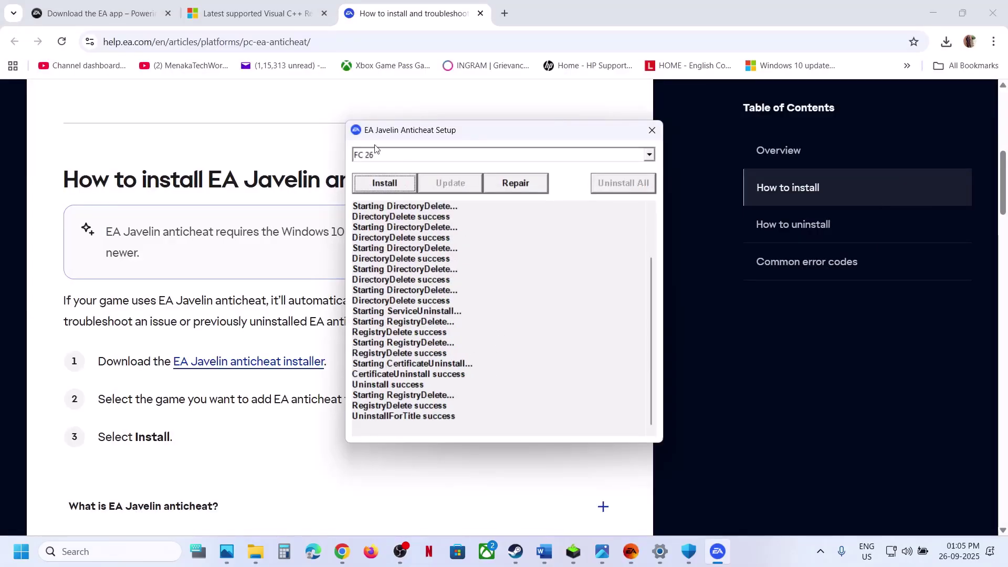
click(651, 130)
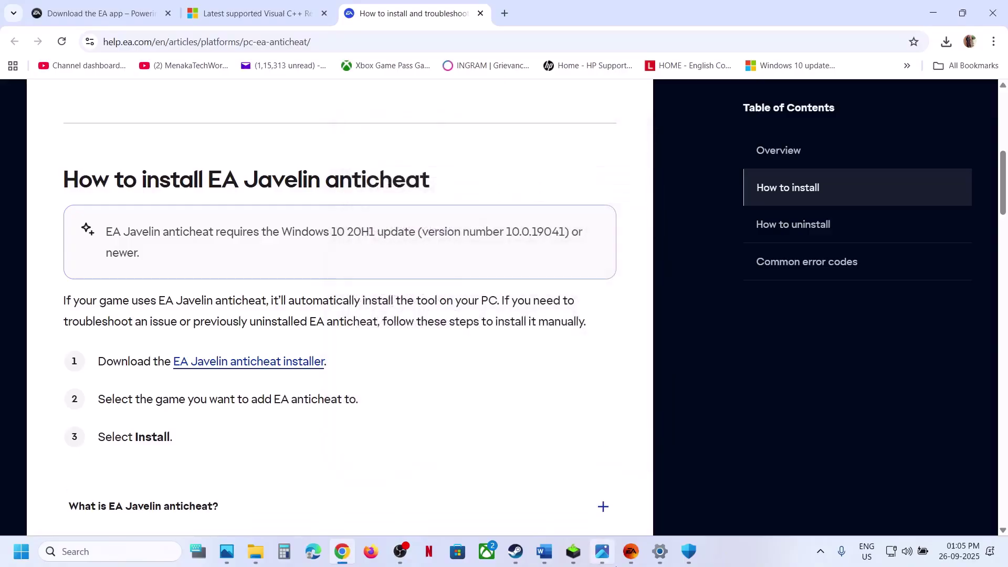
click(632, 551)
Launch FC 26 and approve the anticheat prompt, then read Word's Step 10 on renaming fcsetup
click(630, 350)
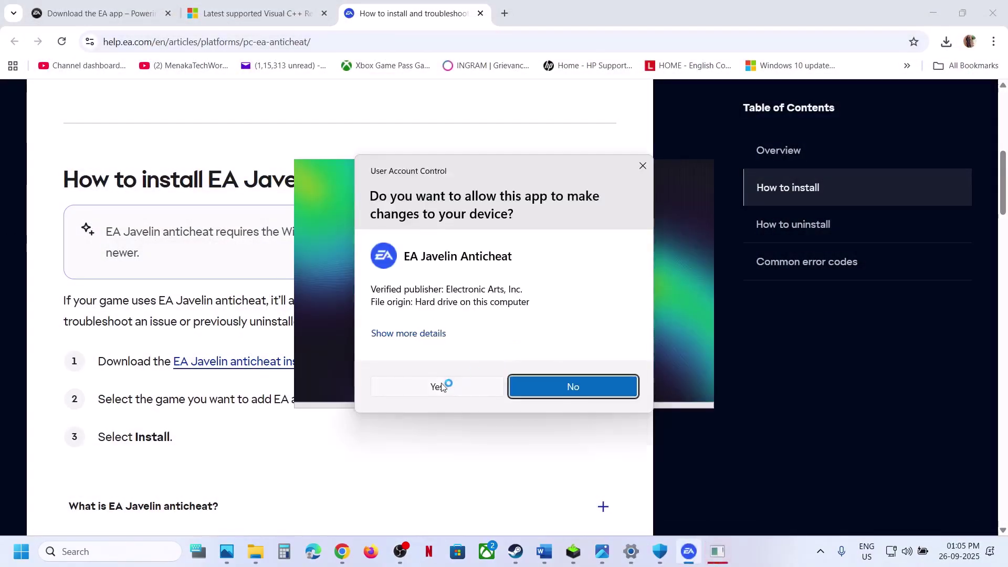
click(441, 387)
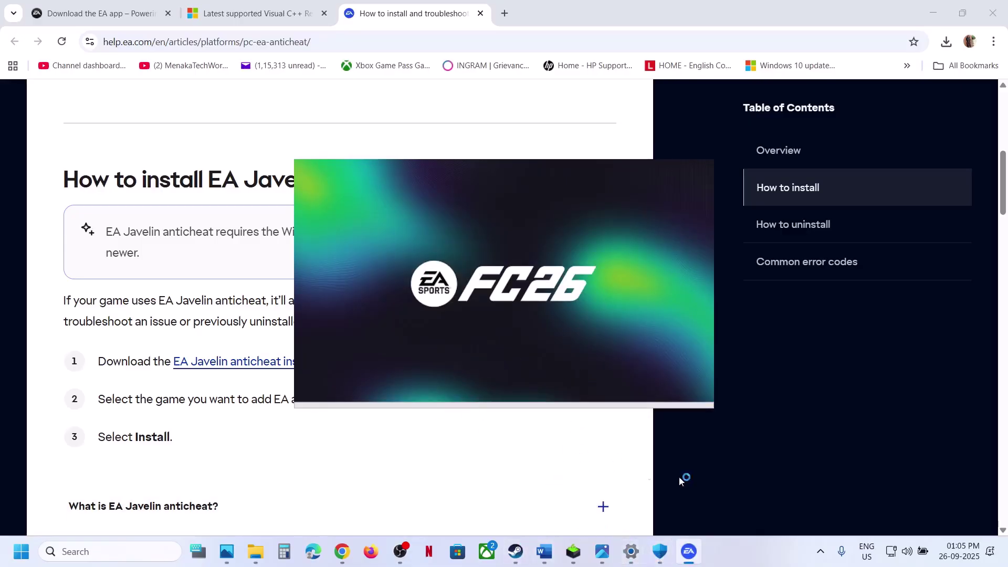
click(544, 551)
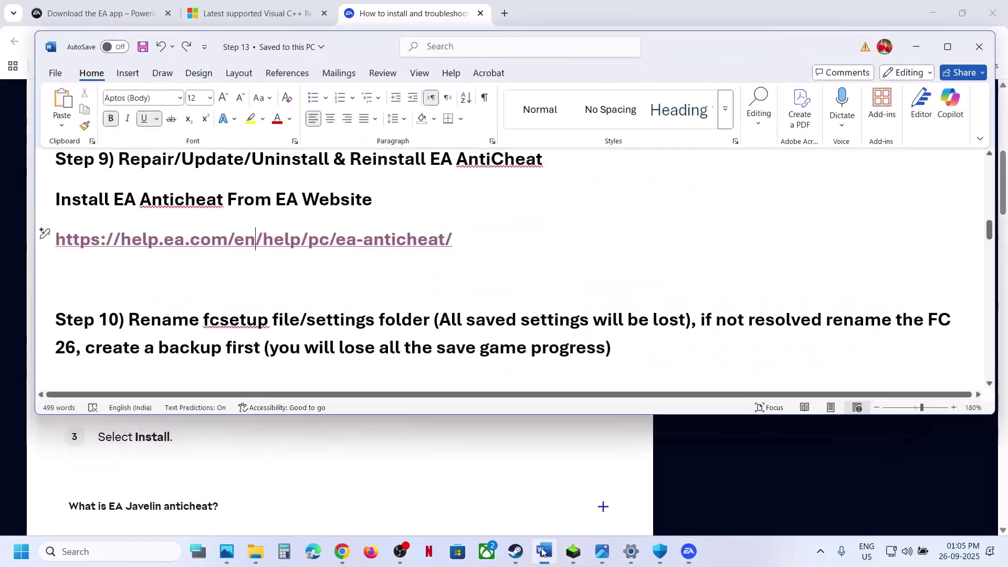
scroll(305, 323, down, 1)
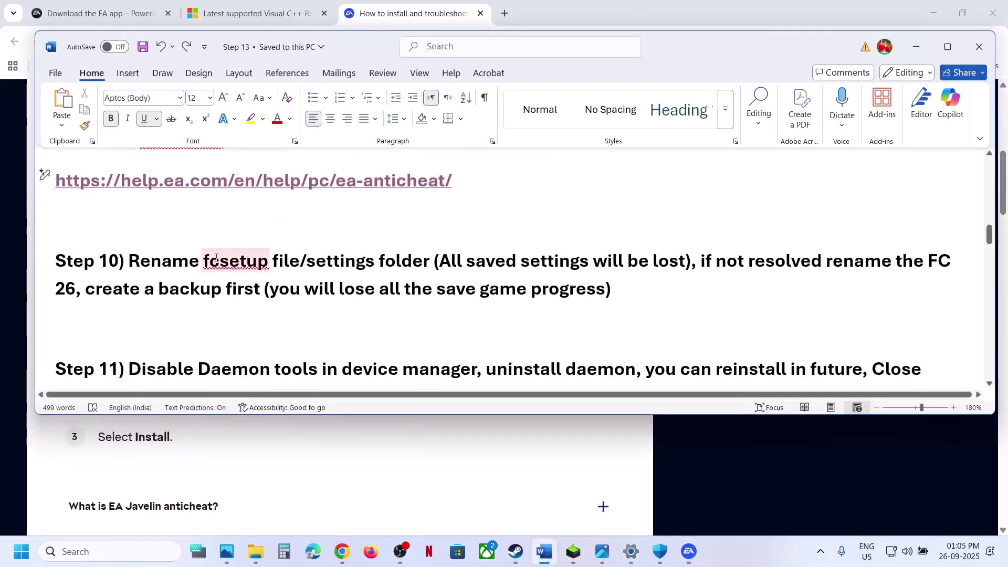
drag(216, 261, 654, 265)
click(484, 267)
click(259, 559)
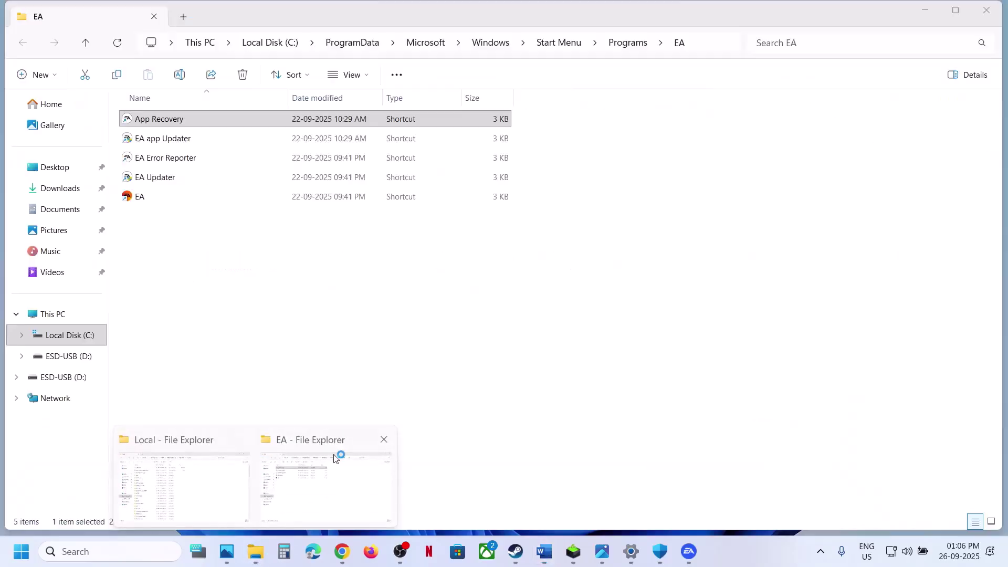
Open C:\Users\<profile>\AppData\Local\EA SPORTS FC 26, showing hidden items to reach AppData
click(338, 457)
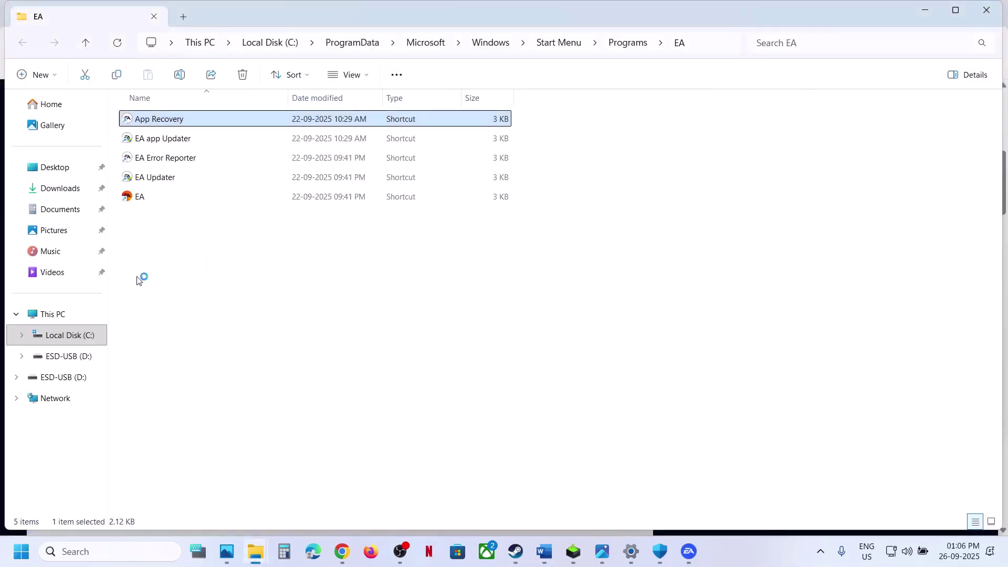
click(62, 315)
double_click(180, 117)
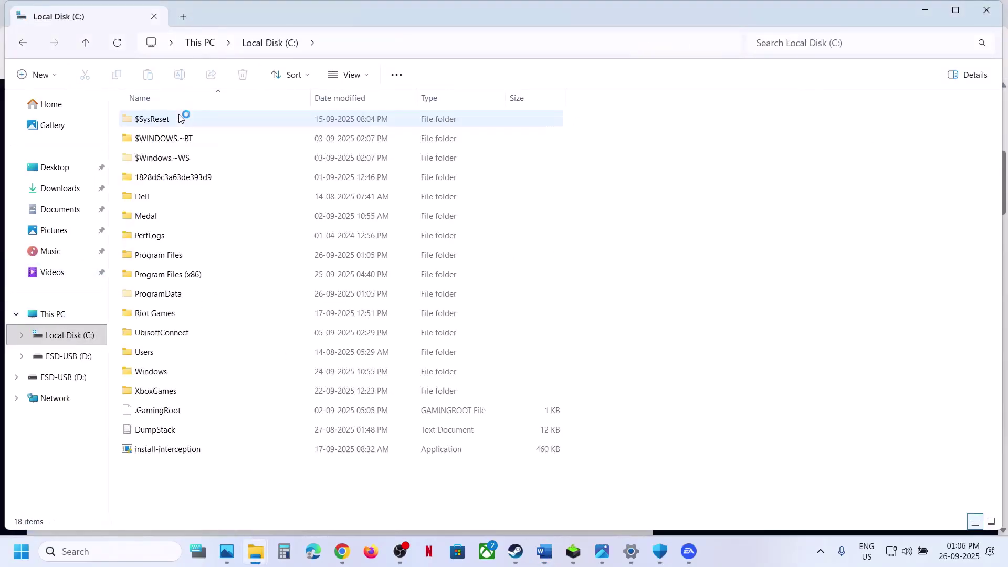
double_click(160, 352)
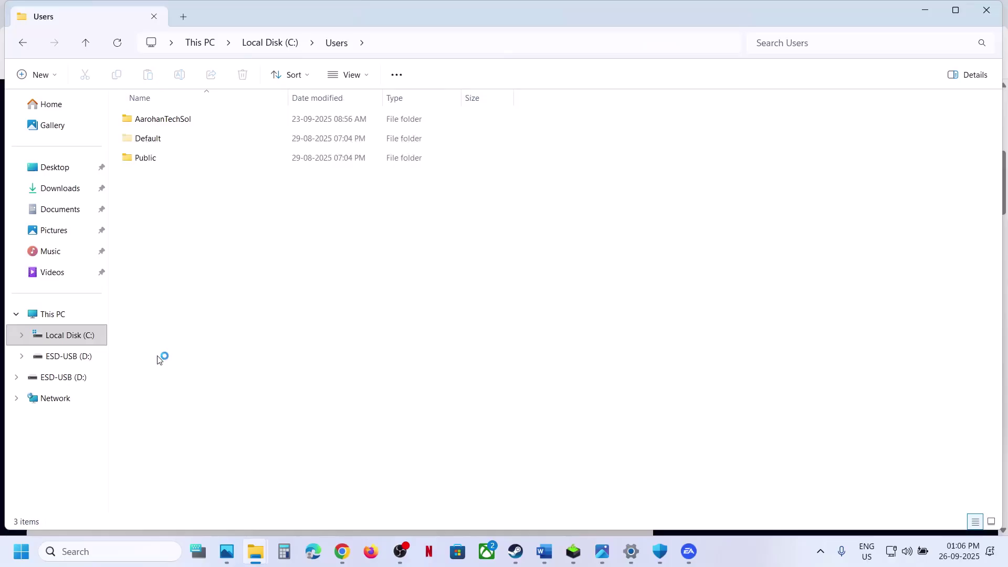
click(160, 124)
double_click(161, 120)
click(178, 176)
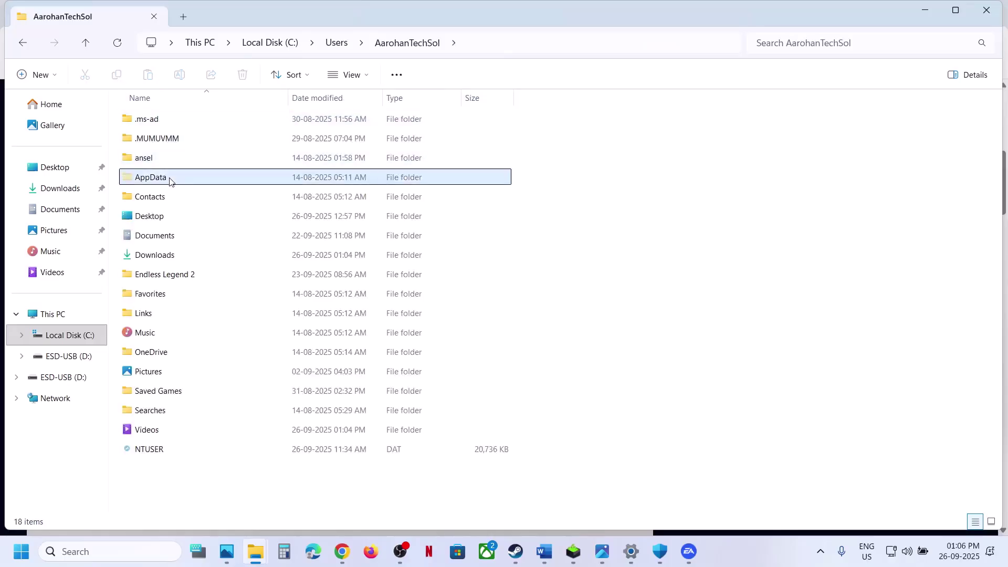
click(359, 77)
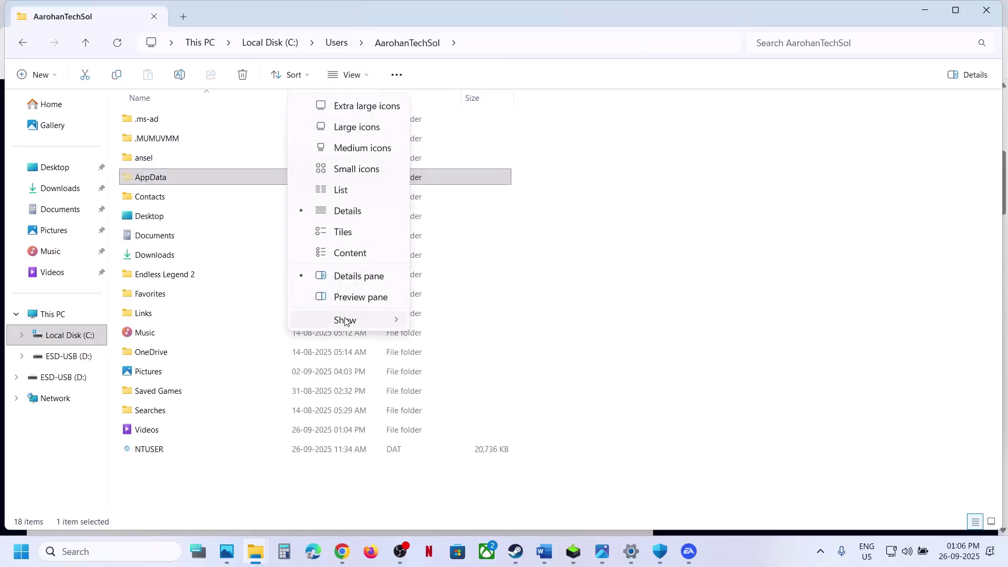
mouse_move(378, 320)
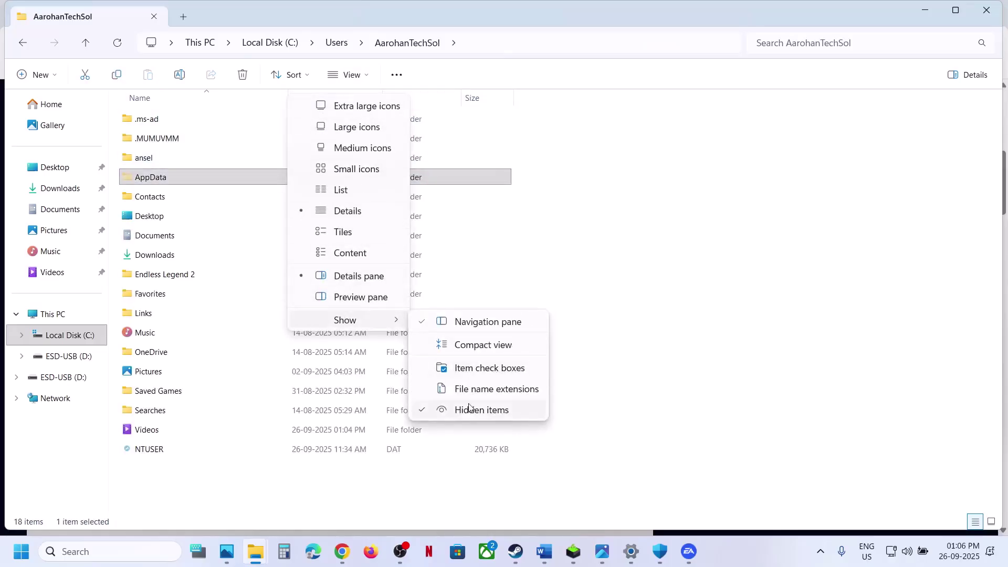
double_click(177, 178)
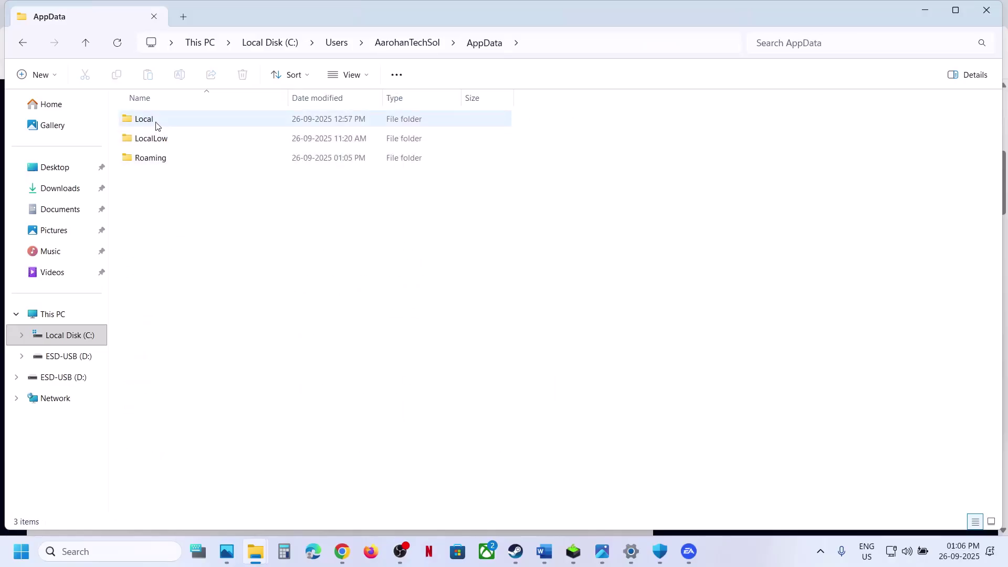
double_click(155, 125)
click(167, 181)
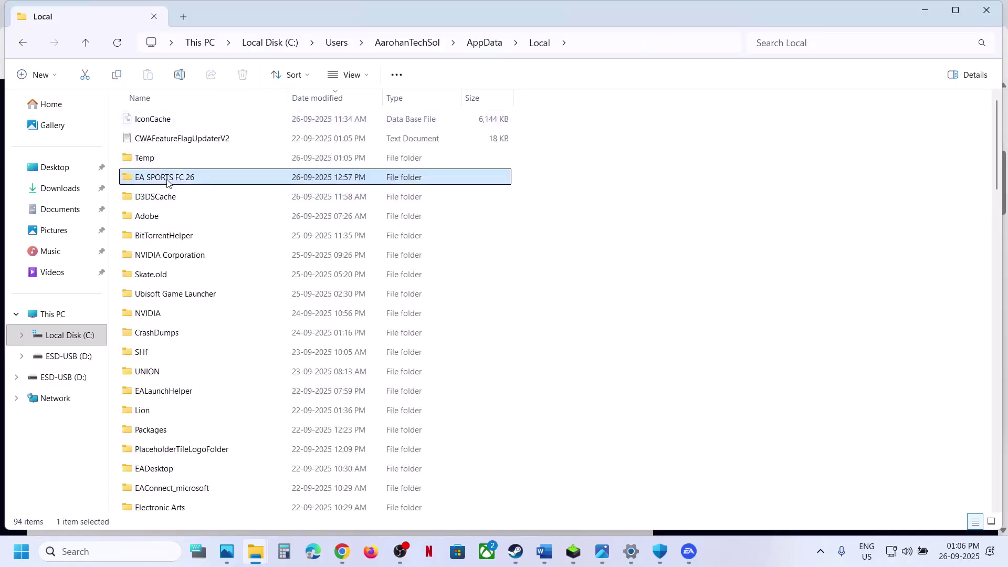
double_click(167, 182)
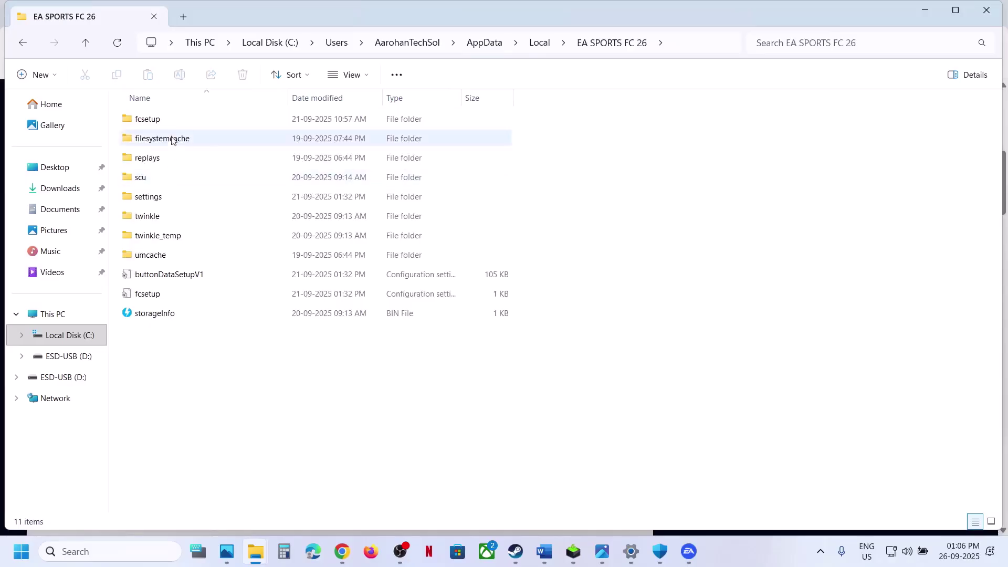
Rename the fcsetup file to fcsetup.old and the settings folder to settings.old
right_click(158, 292)
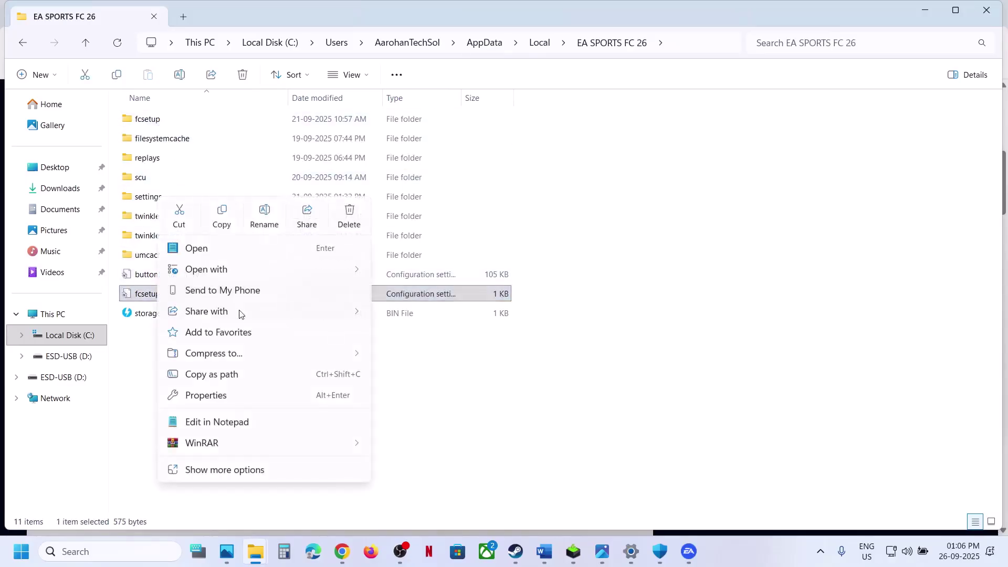
click(270, 221)
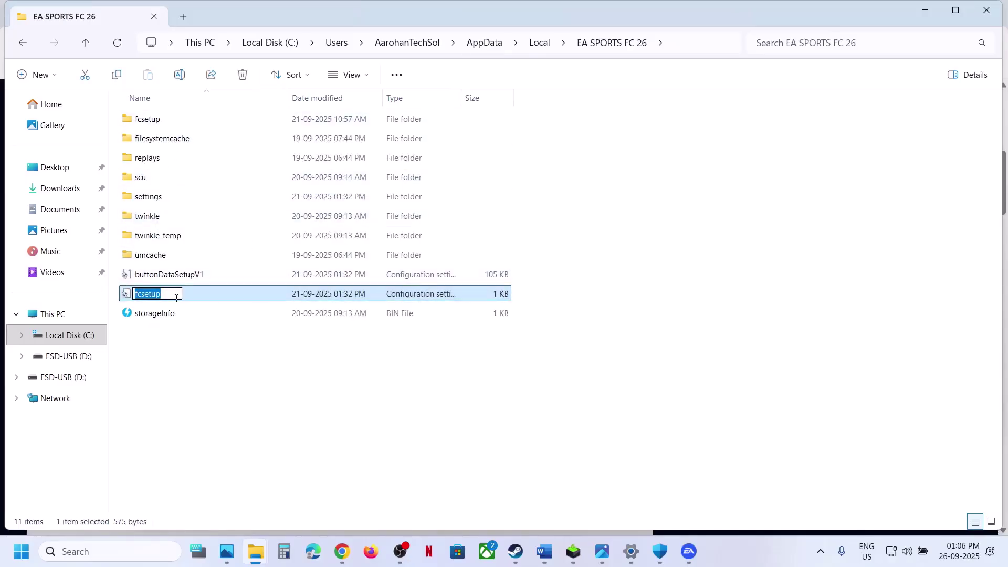
click(177, 297)
text(.old)
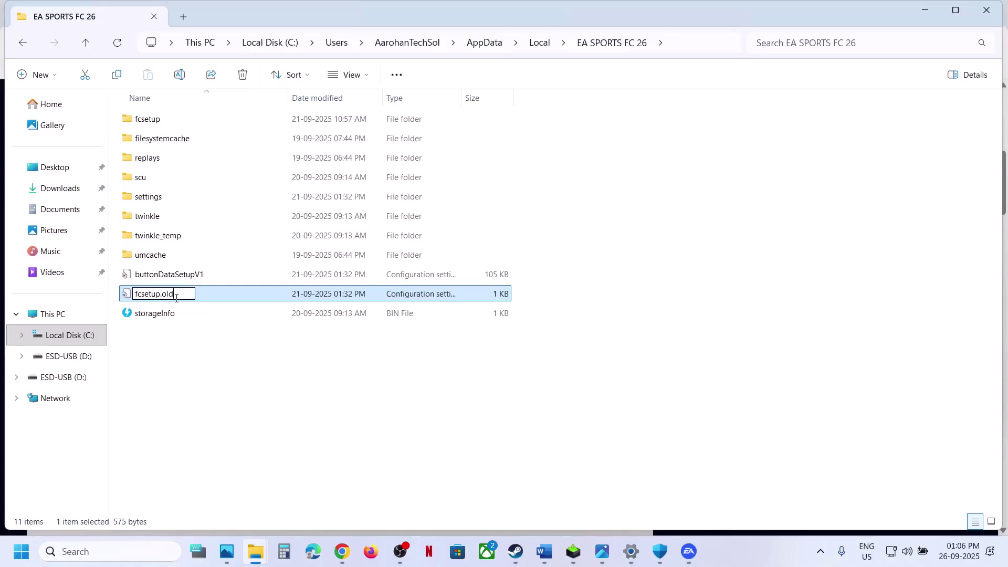
click(158, 198)
right_click(159, 200)
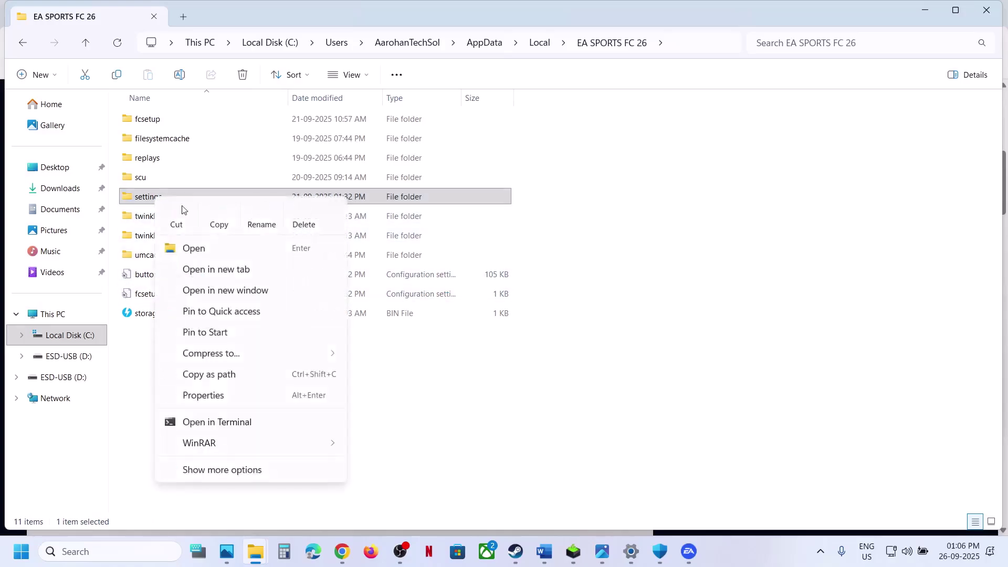
click(262, 221)
click(176, 193)
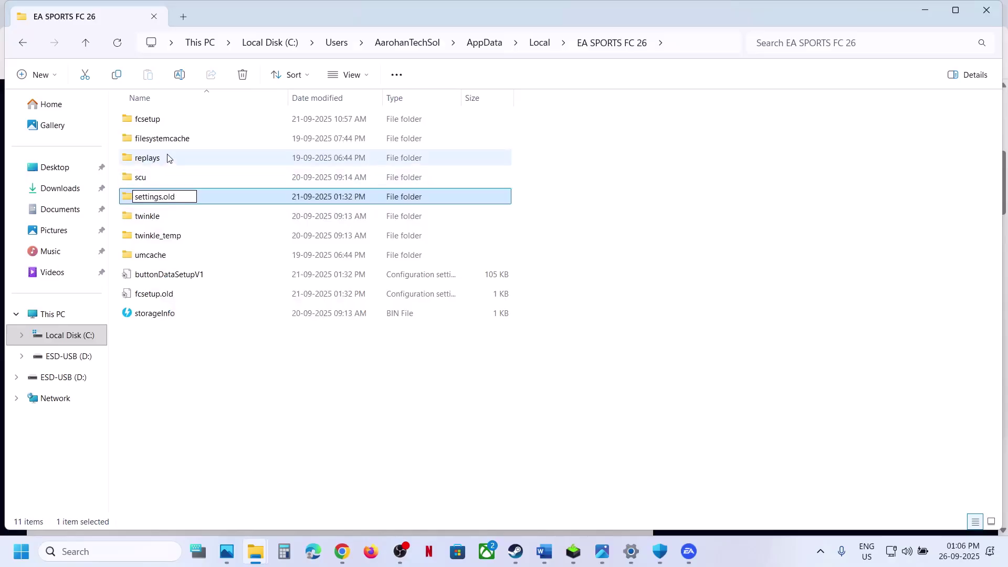
click(150, 120)
Rename the fcsetup folder to fcsetup.old
right_click(160, 123)
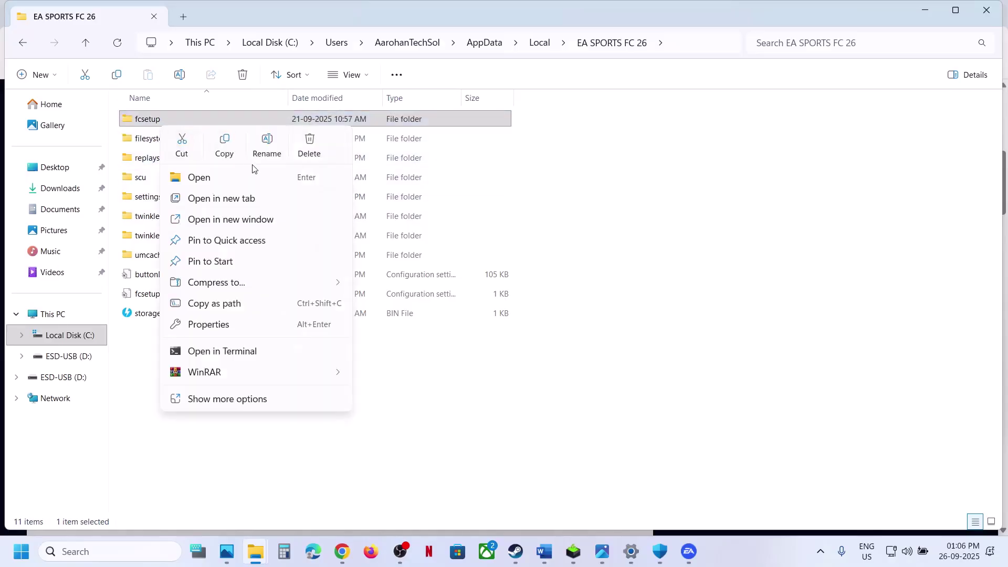
click(274, 155)
click(170, 117)
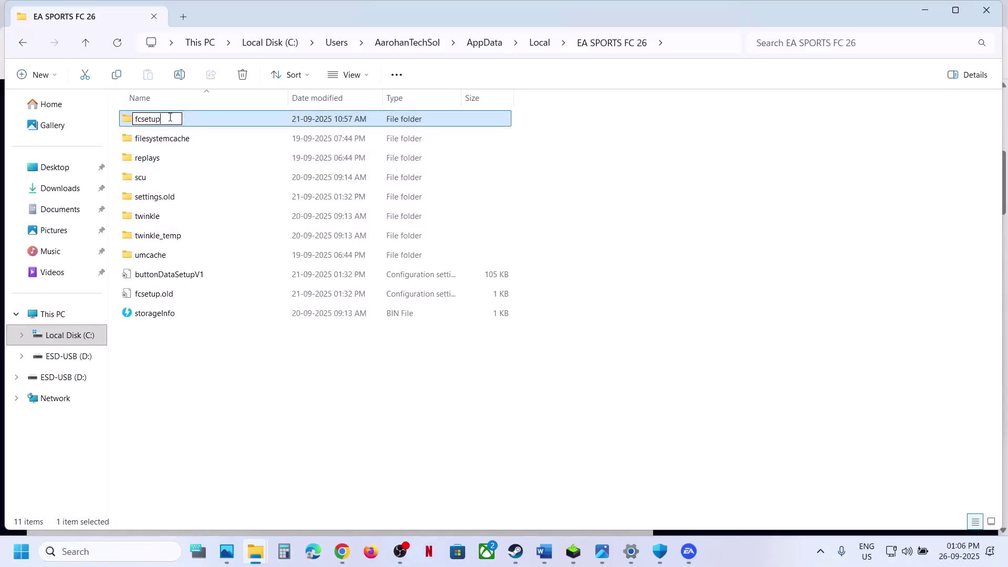
text(.old)
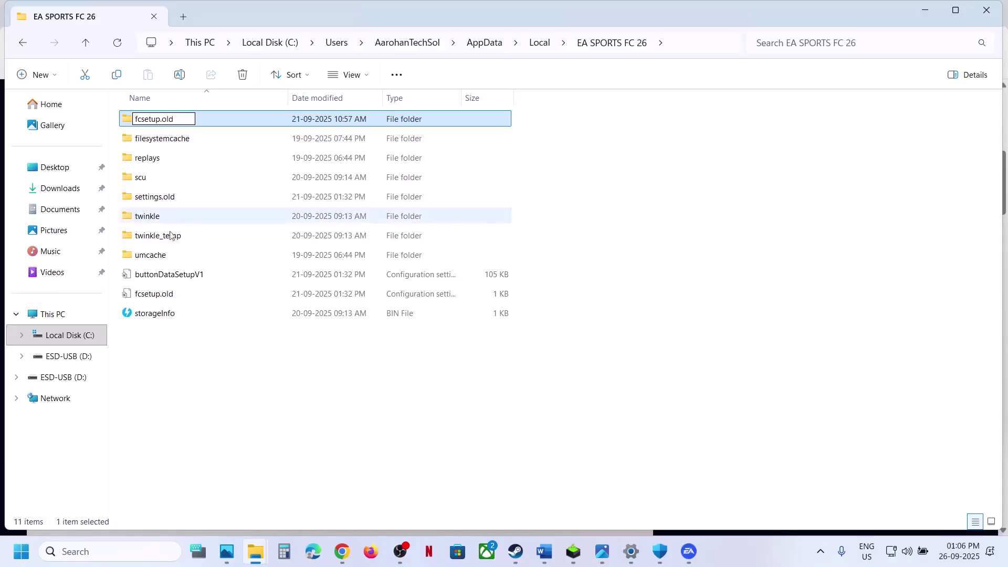
key(Return)
click(194, 364)
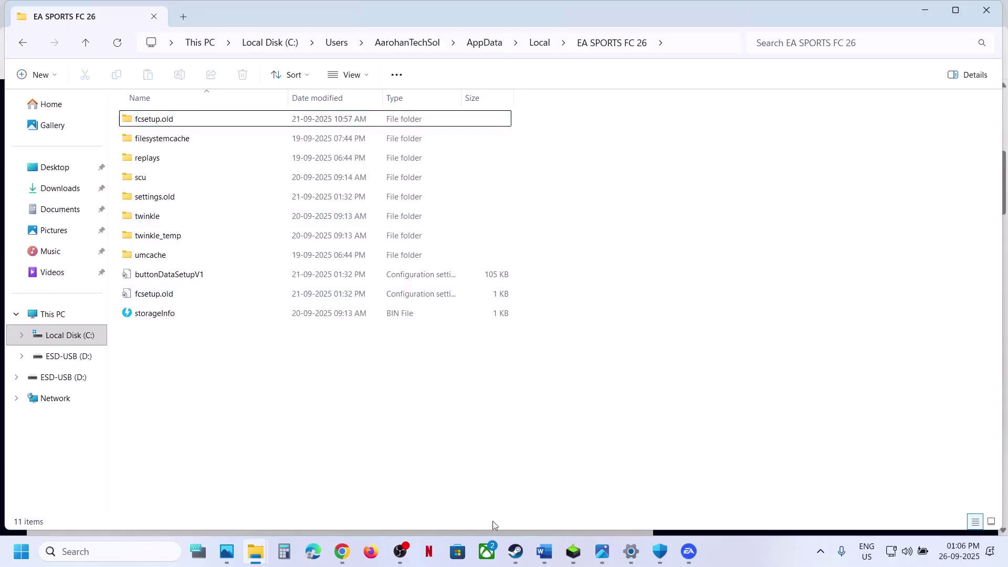
Return to the Word guide and highlight Step 10's warning to back up save progress first
click(544, 552)
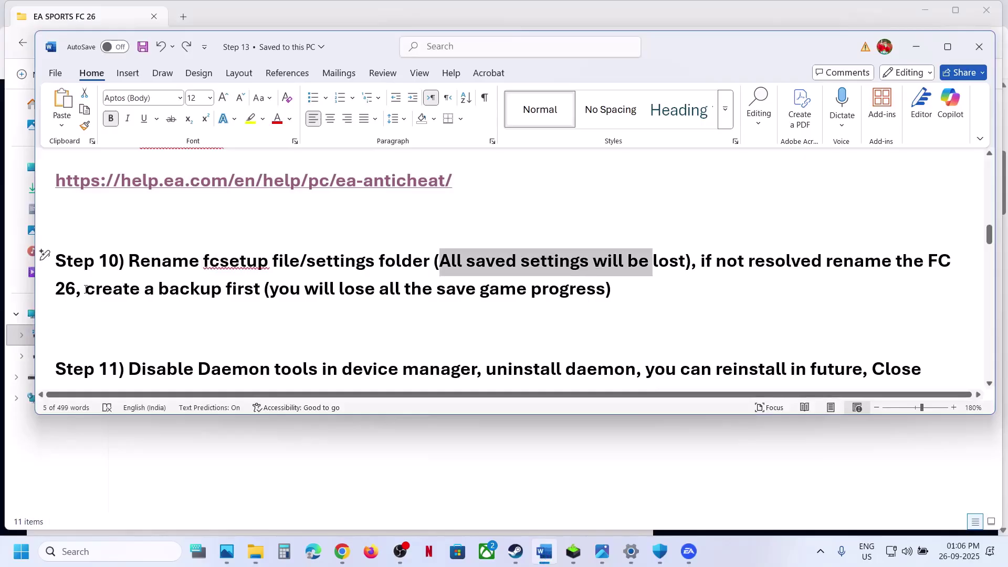
drag(86, 288, 594, 291)
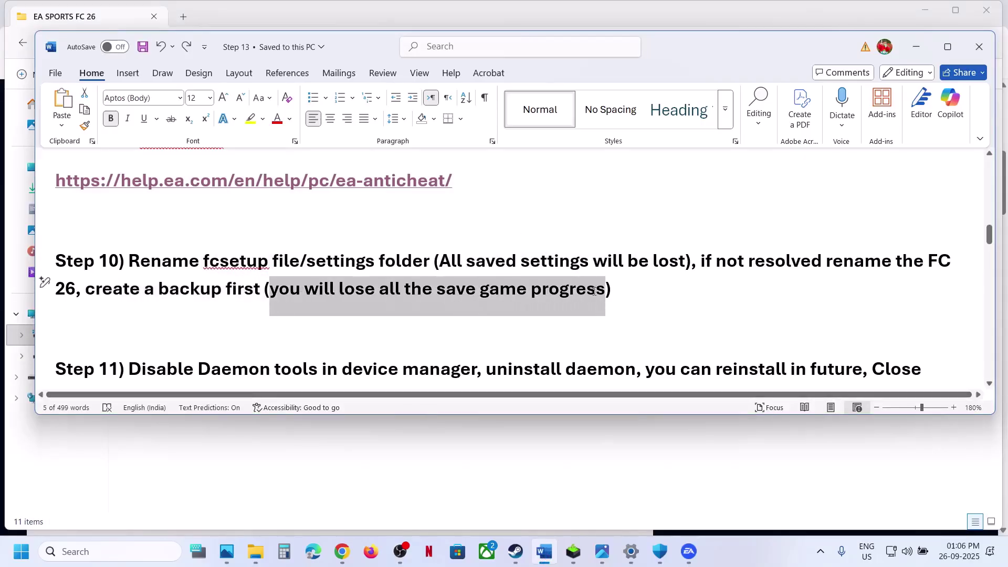
Copy the EA SPORTS FC 26 folder from Local and paste a backup copy onto the desktop
mouse_move(254, 549)
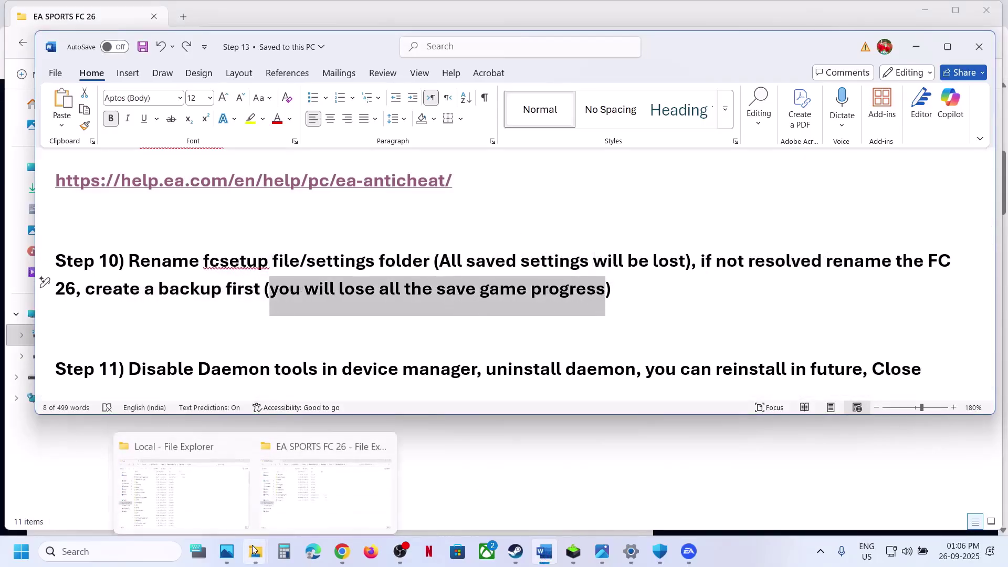
click(316, 496)
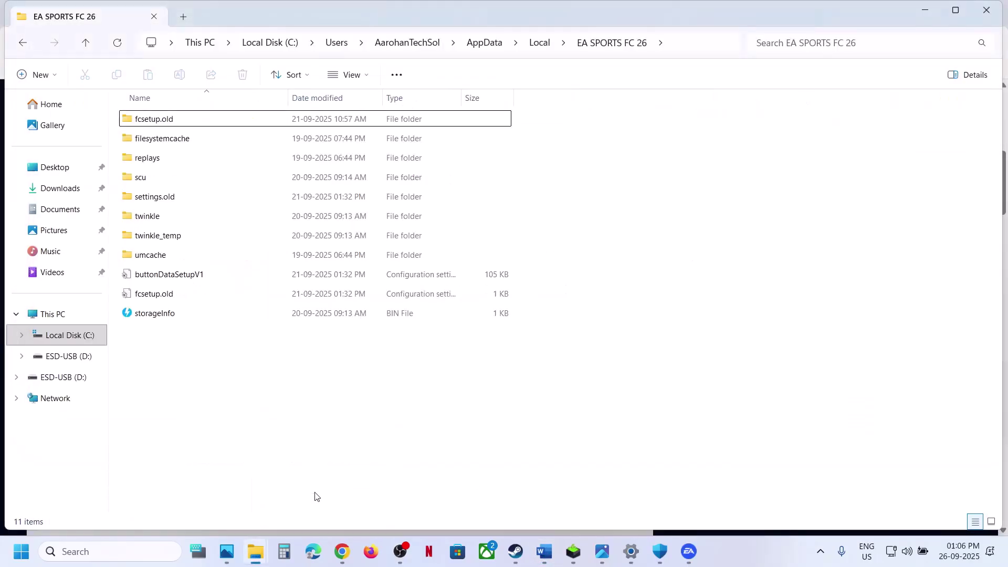
click(82, 43)
click(584, 43)
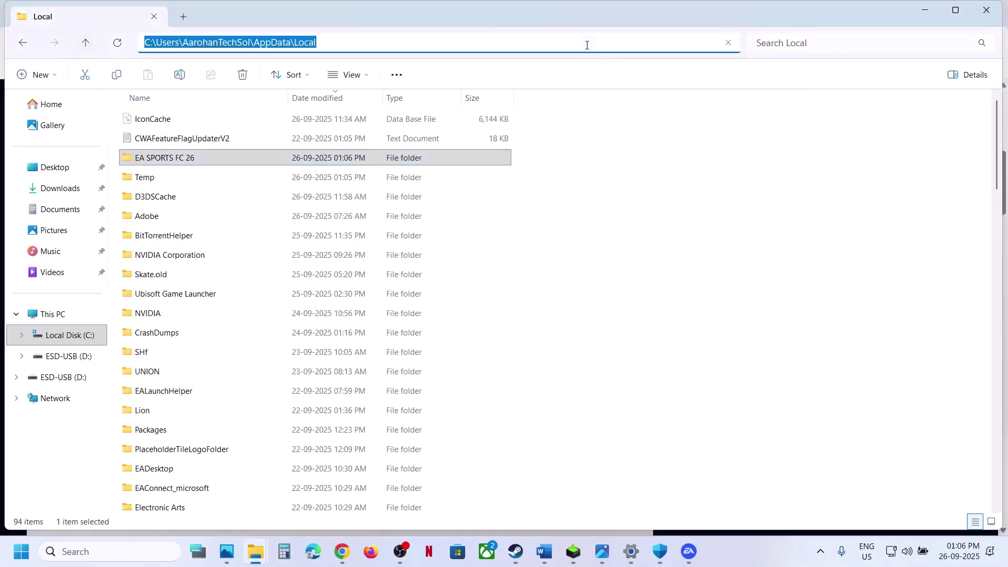
click(210, 293)
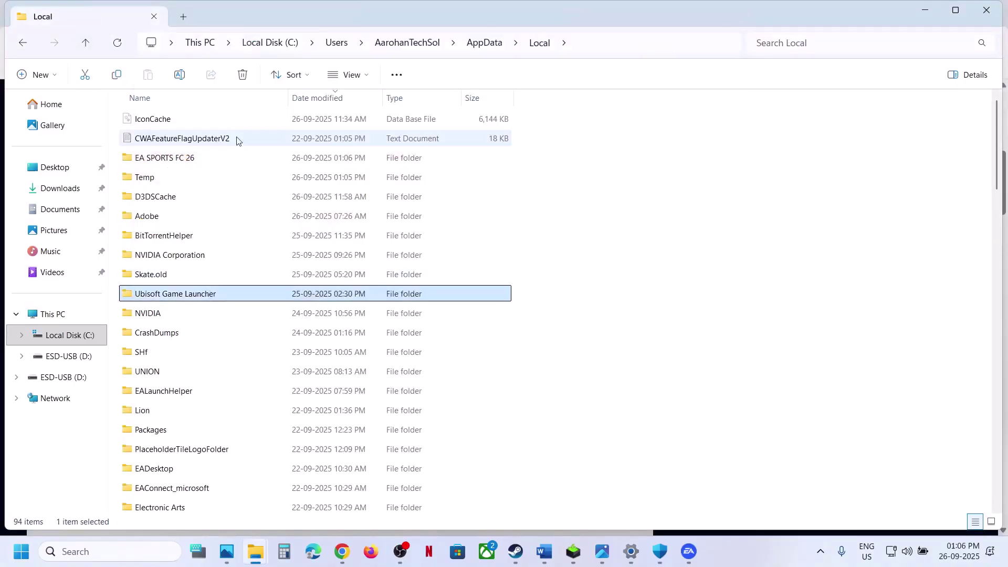
click(198, 158)
right_click(195, 158)
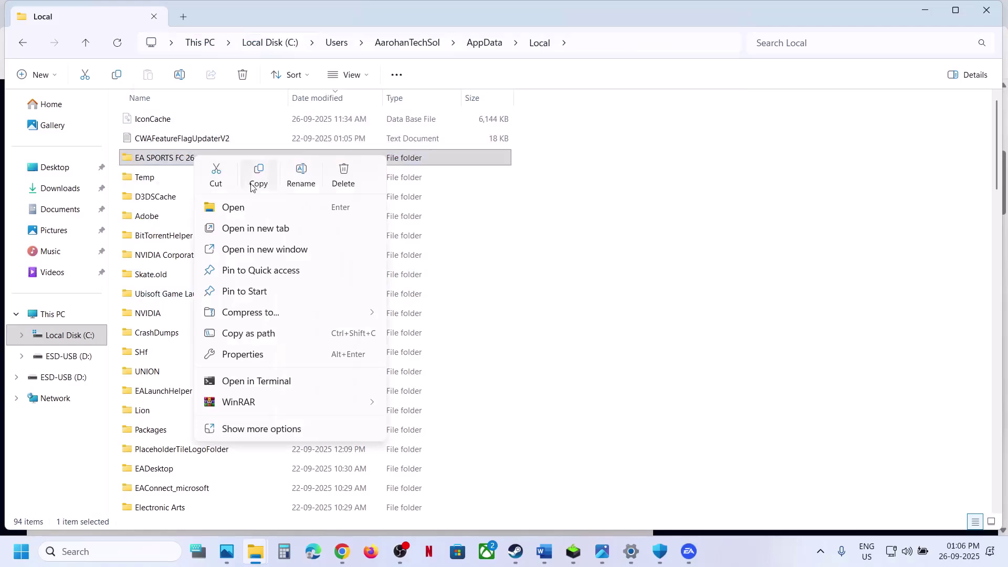
click(257, 181)
key(super+d)
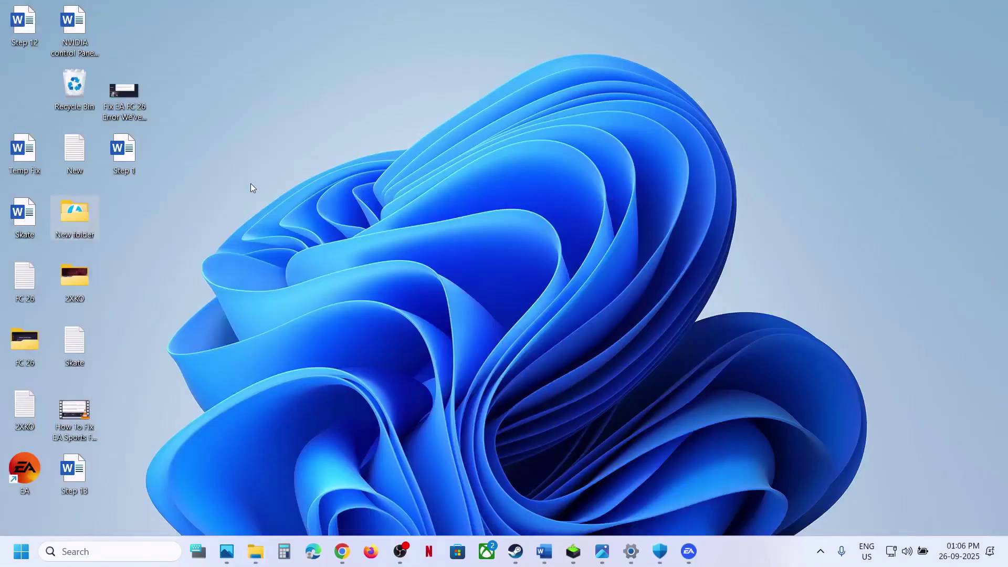
key(ctrl+v)
drag(27, 85, 448, 217)
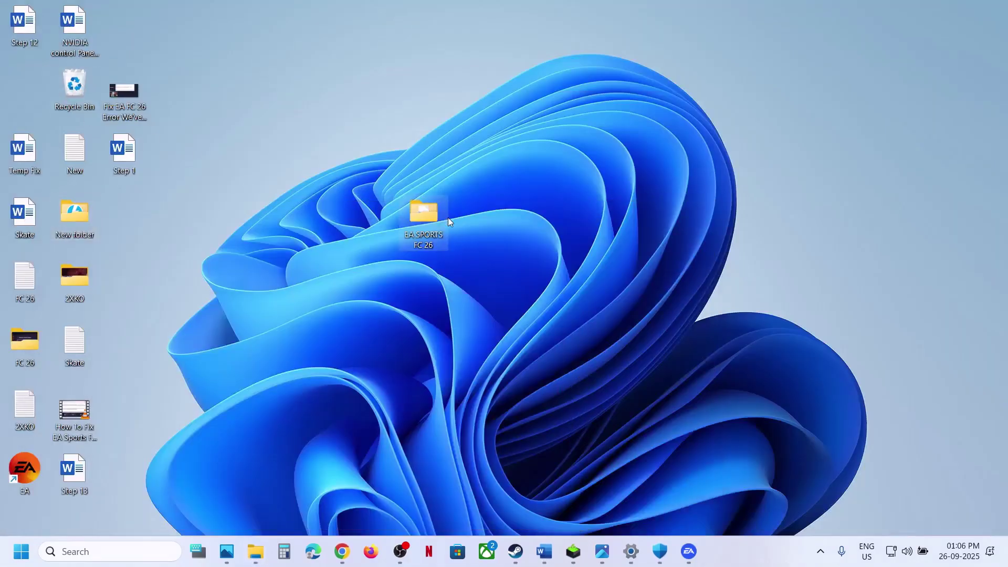
Rename the original Local folder to EA SPORTS FC 26.old
key(super+d)
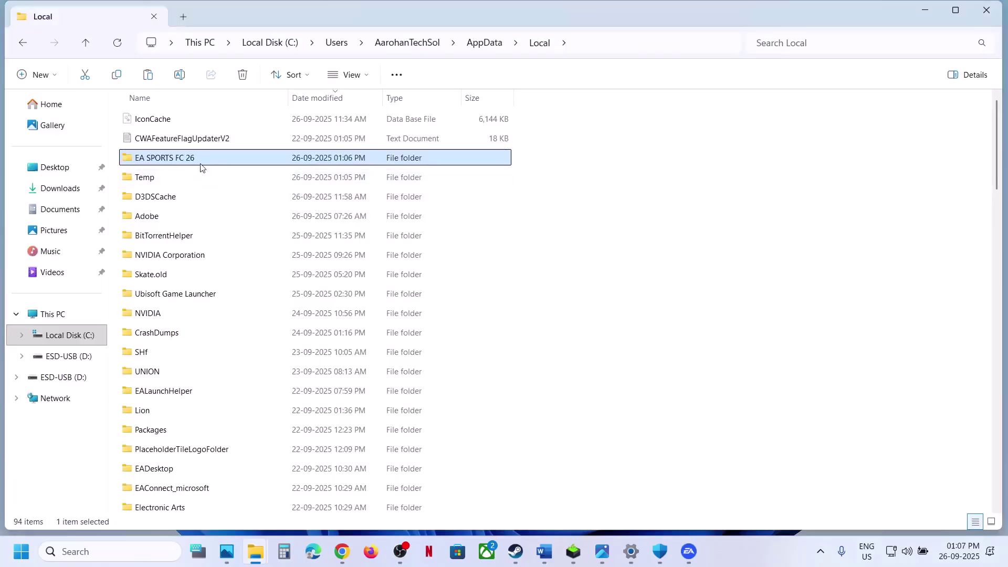
right_click(202, 167)
click(345, 178)
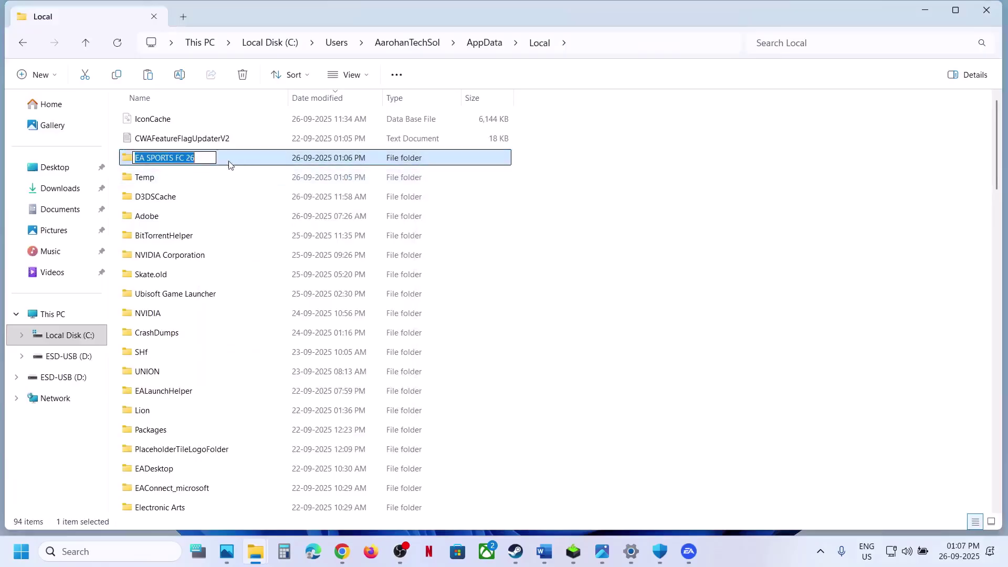
click(210, 157)
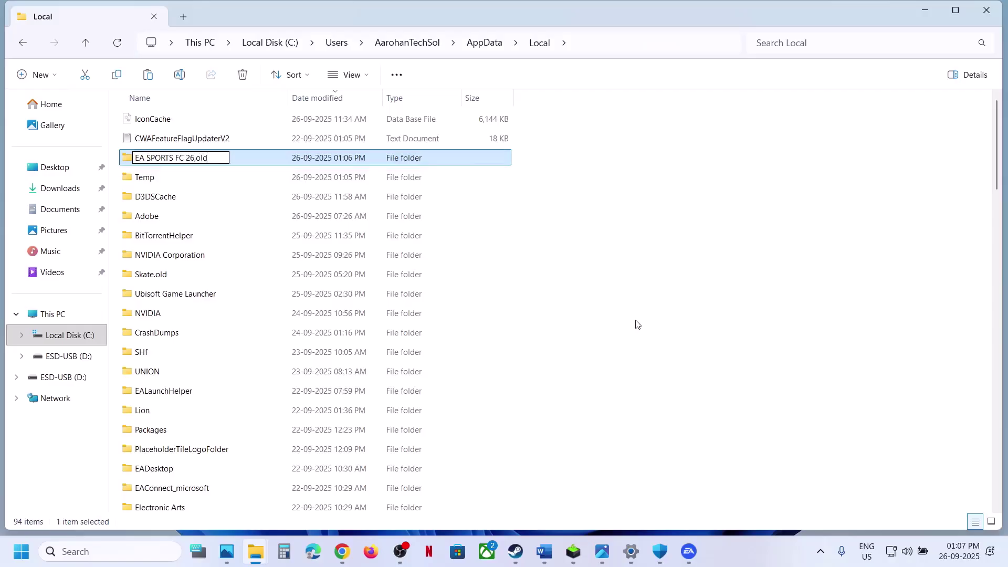
key(BackSpace)
key(BackSpace)
click(604, 263)
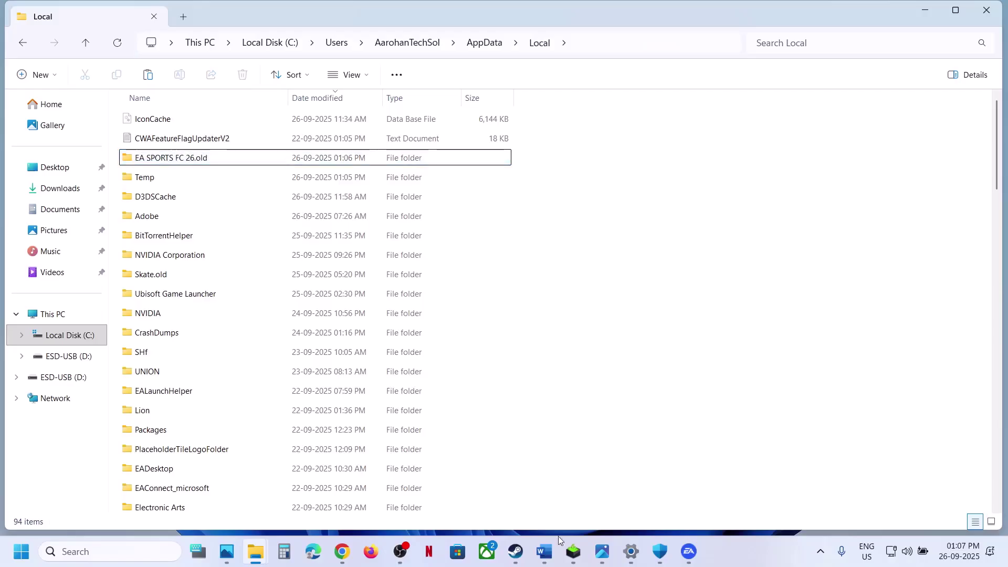
Show Step 11's Daemon tools note in Word and launch Task Manager from the Win+X menu
click(544, 552)
scroll(354, 291, down, 2)
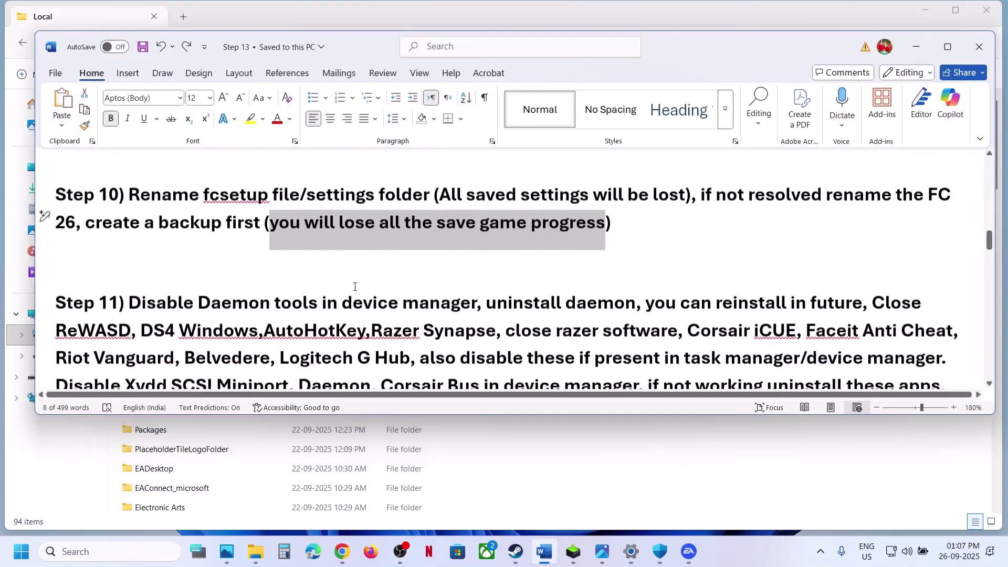
drag(206, 248, 398, 246)
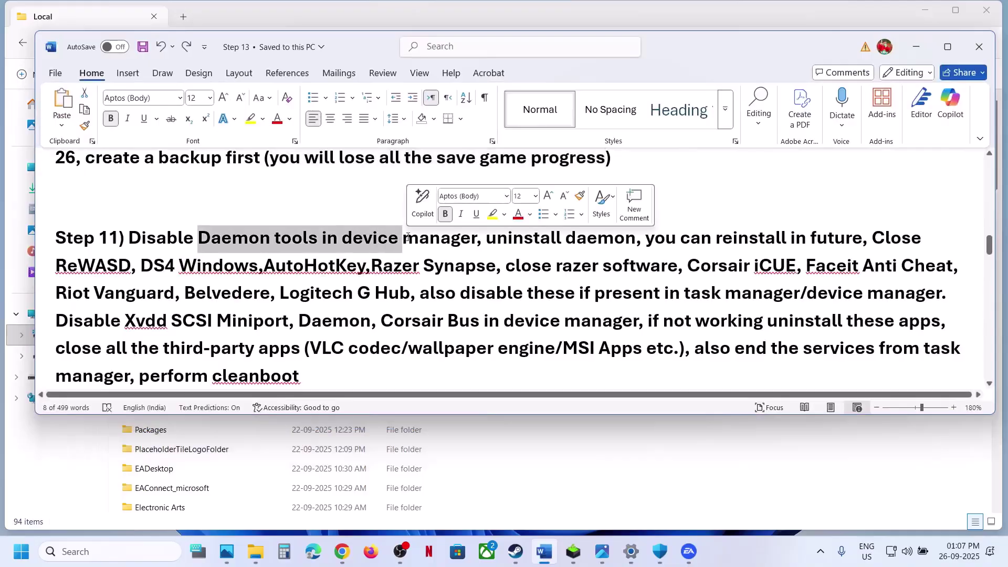
right_click(21, 551)
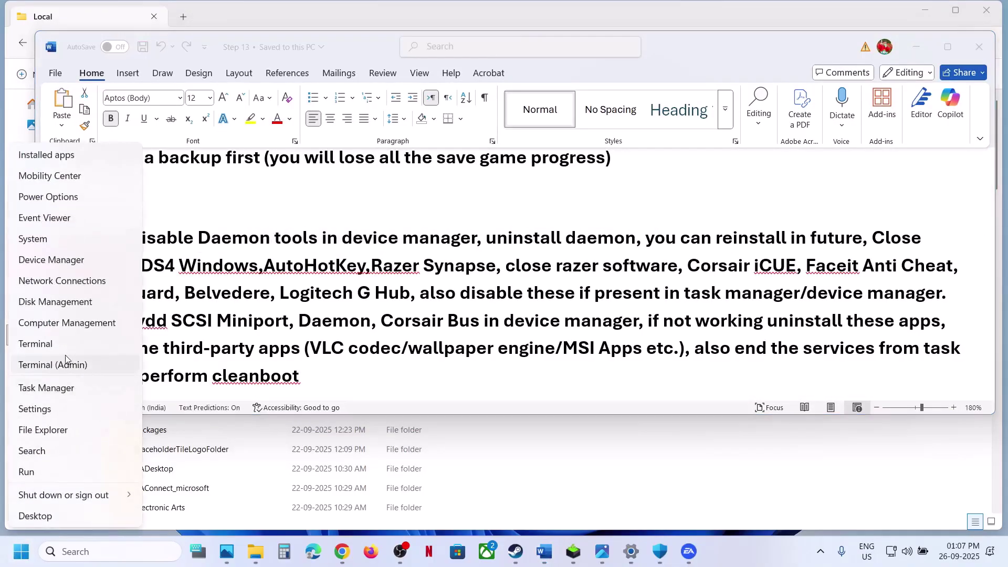
click(61, 395)
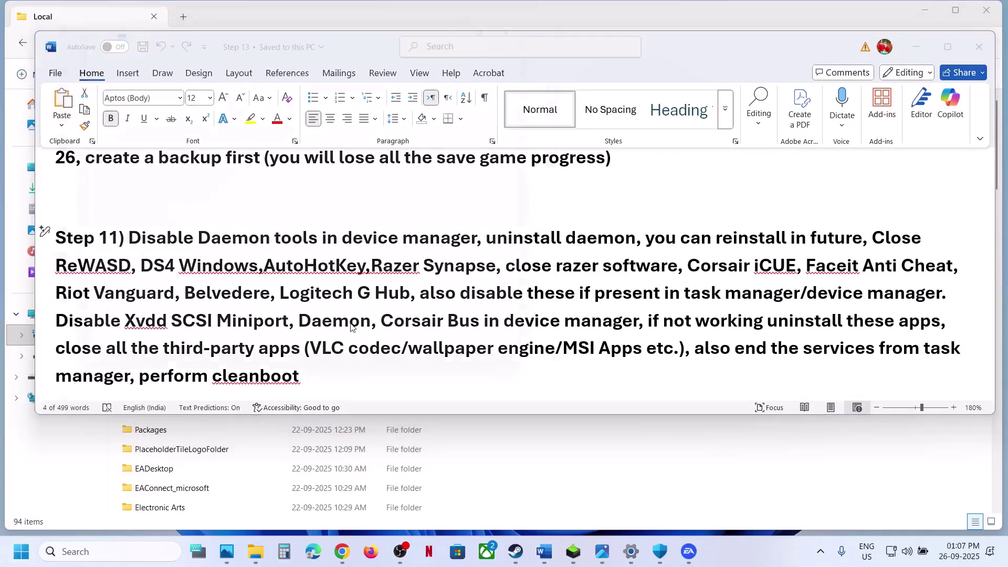
End the Disc Soft Bus Service Lite process in Task Manager and close Task Manager
scroll(227, 261, down, 1)
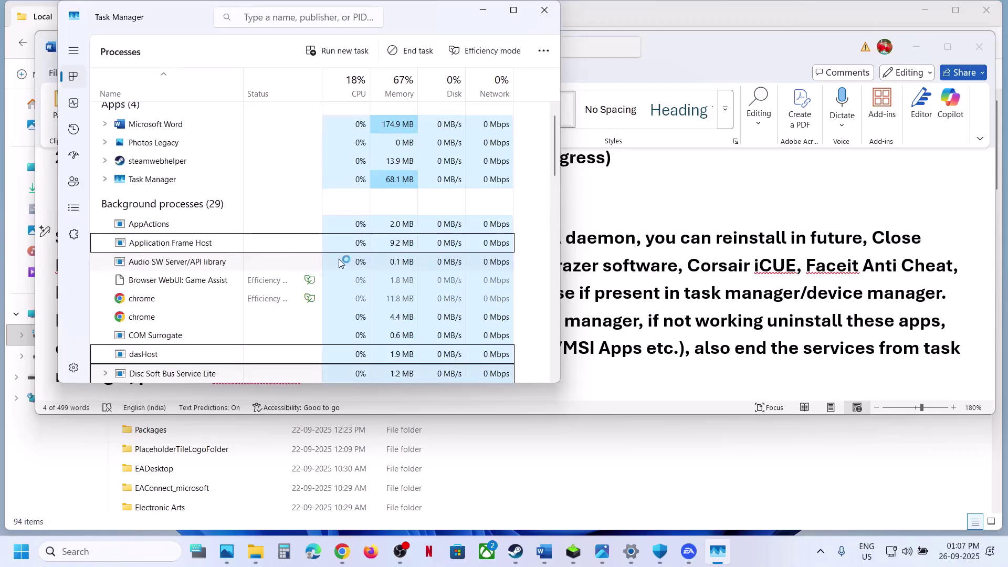
scroll(341, 262, down, 4)
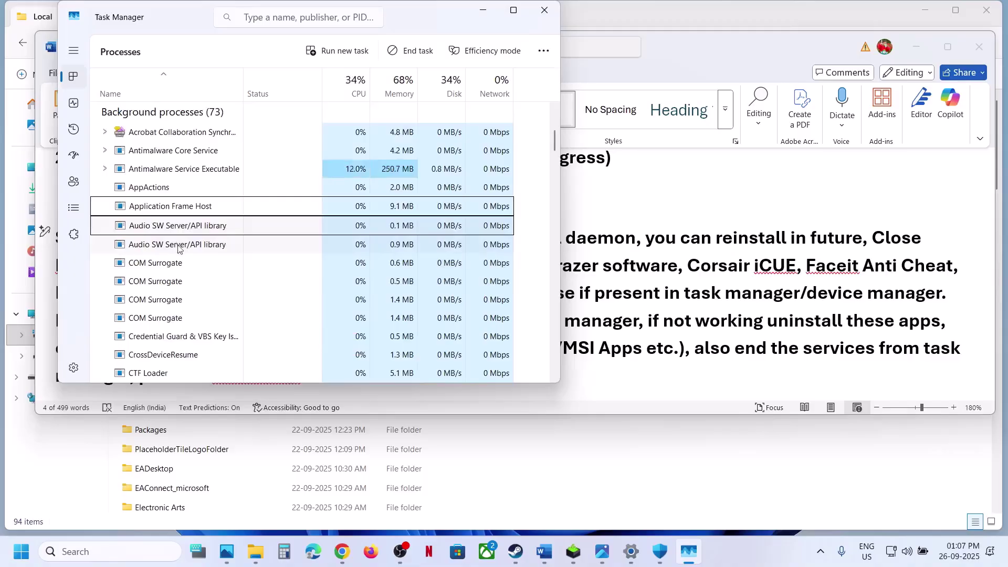
scroll(179, 254, down, 3)
scroll(179, 256, down, 2)
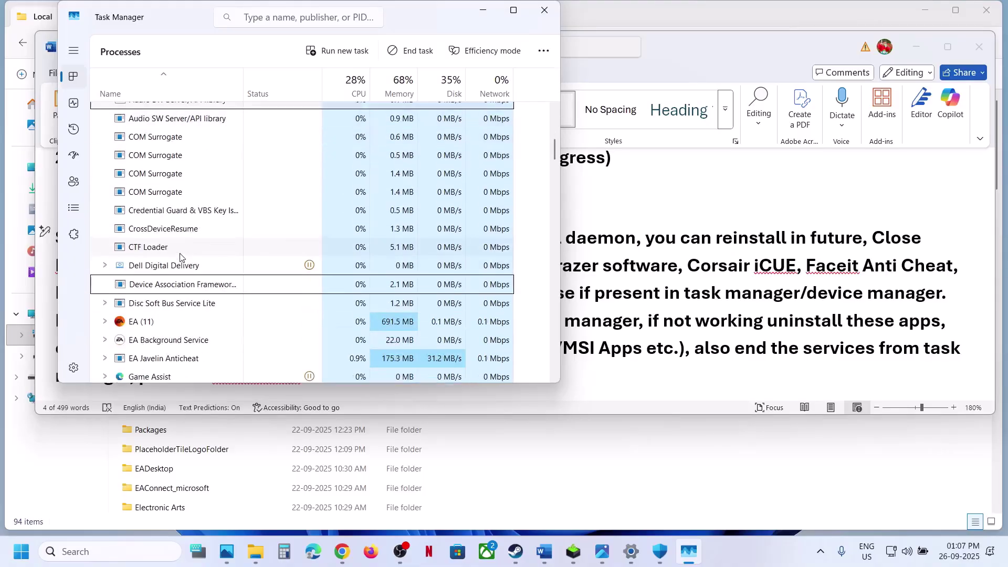
click(177, 277)
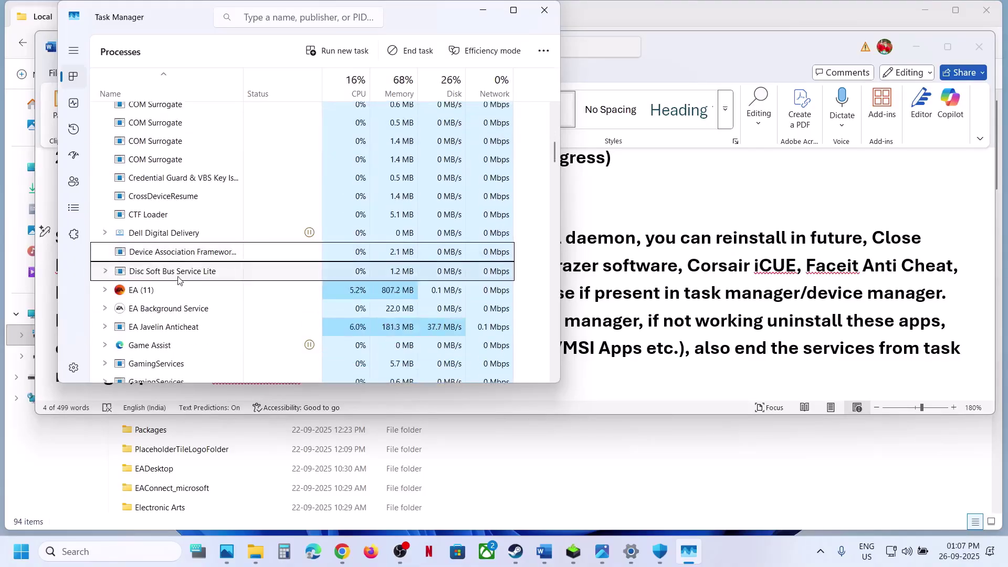
right_click(177, 277)
click(232, 301)
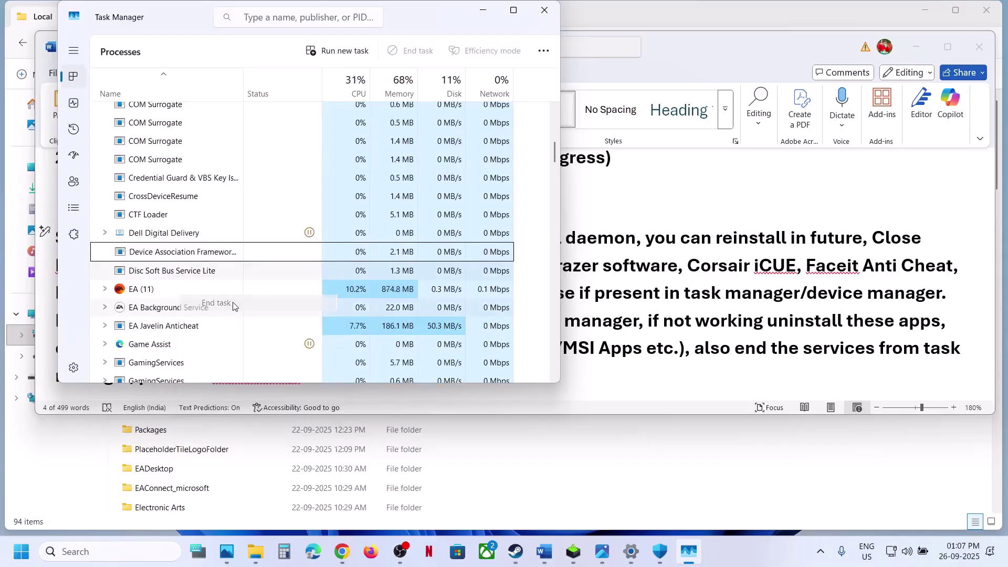
click(545, 10)
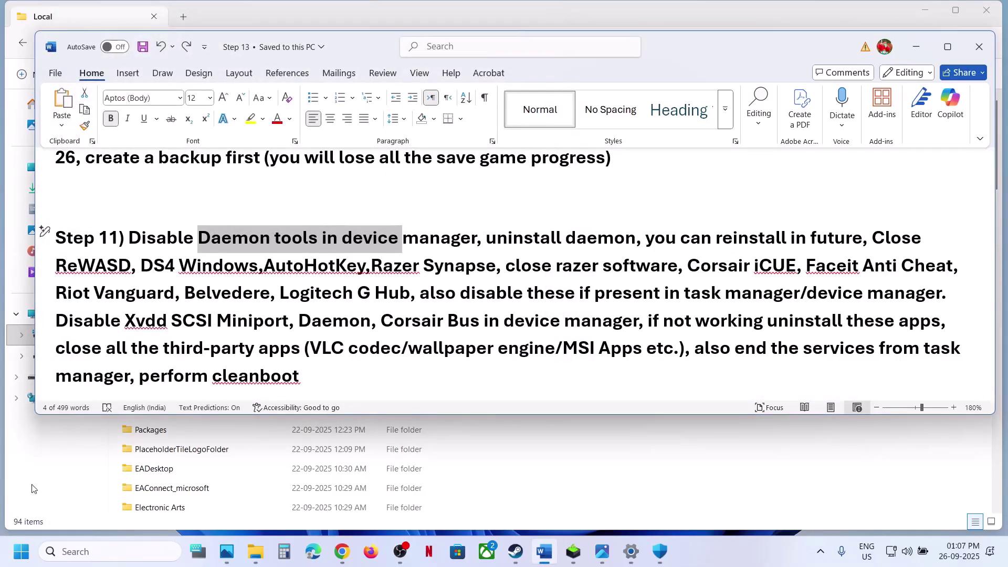
right_click(21, 551)
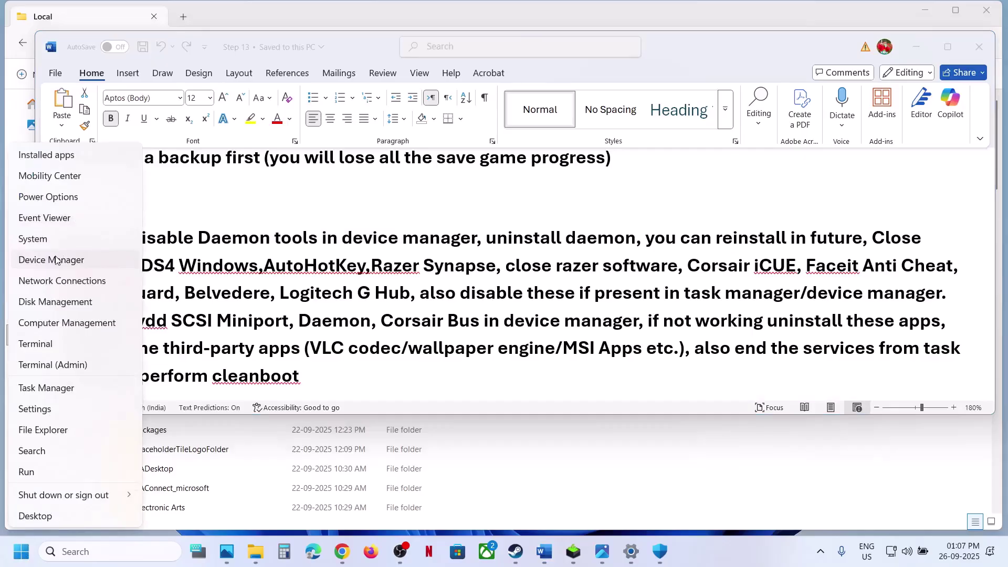
click(57, 260)
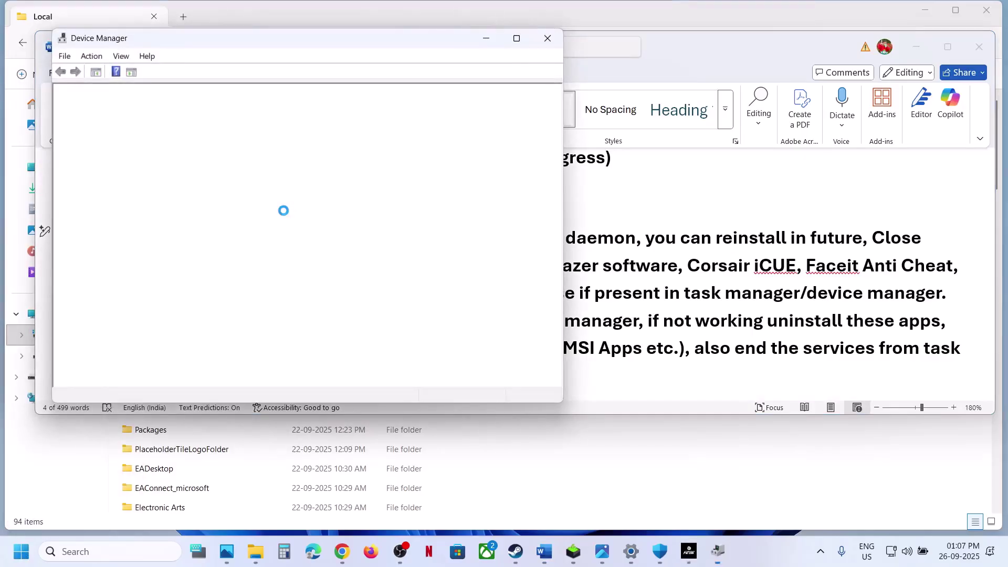
scroll(188, 318, down, 8)
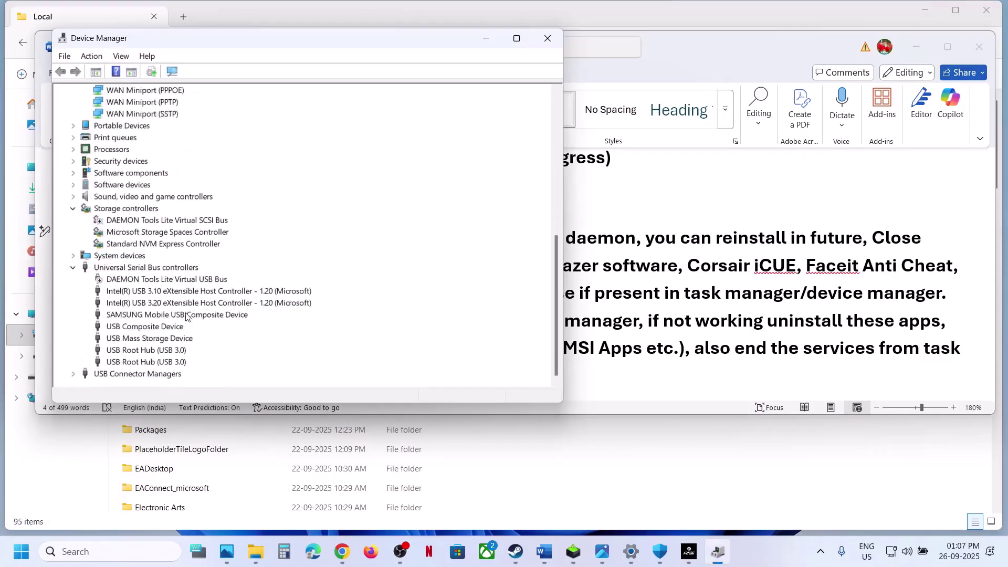
click(129, 221)
right_click(129, 221)
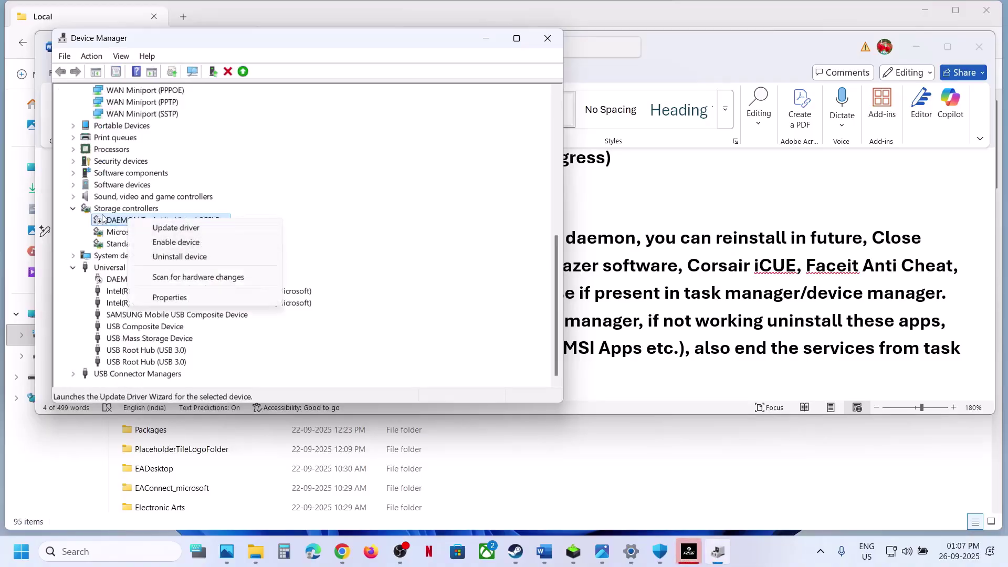
key(Escape)
click(133, 281)
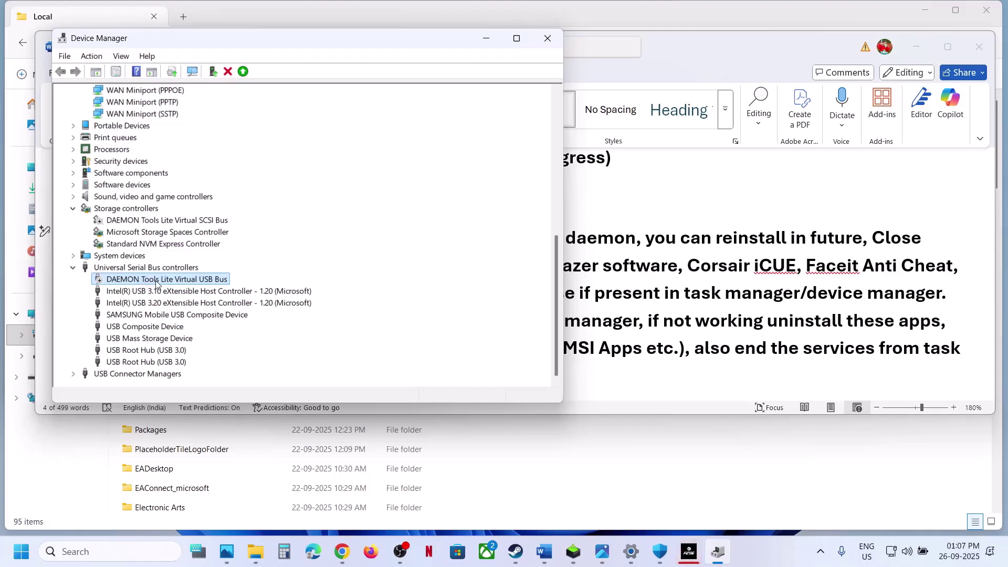
click(547, 38)
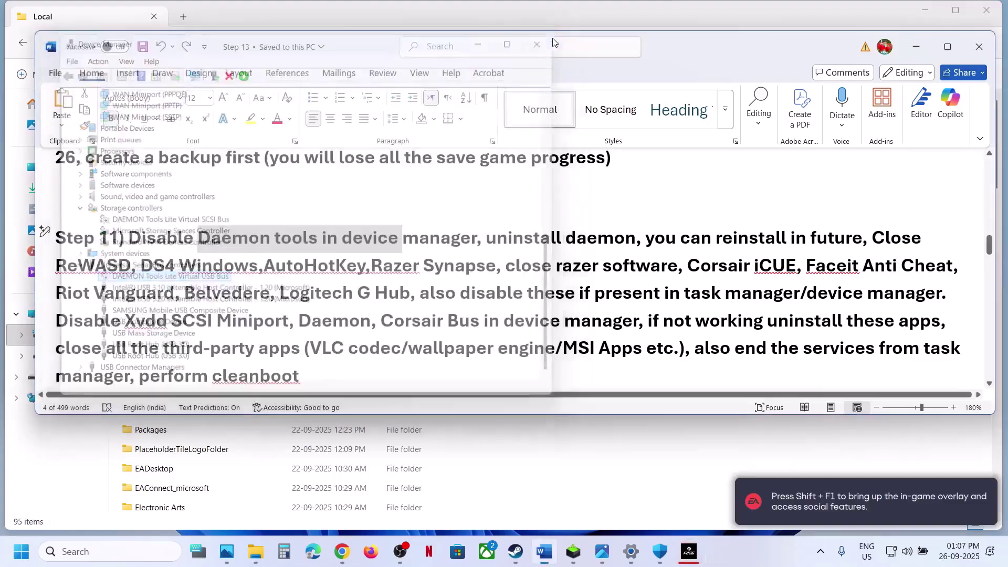
Show the EA app's Browse page, then bring the Word troubleshooting notes back in front
click(689, 551)
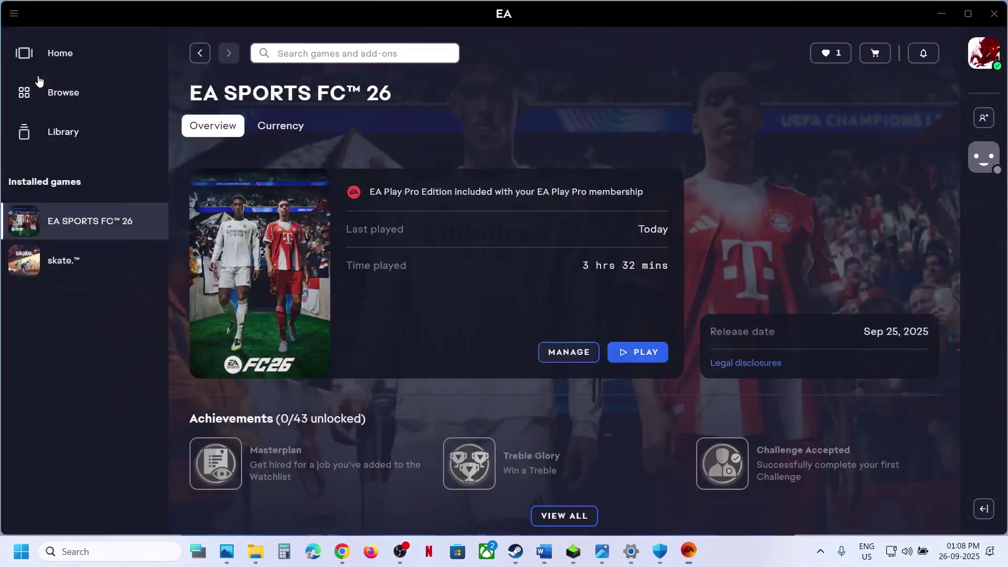
click(63, 92)
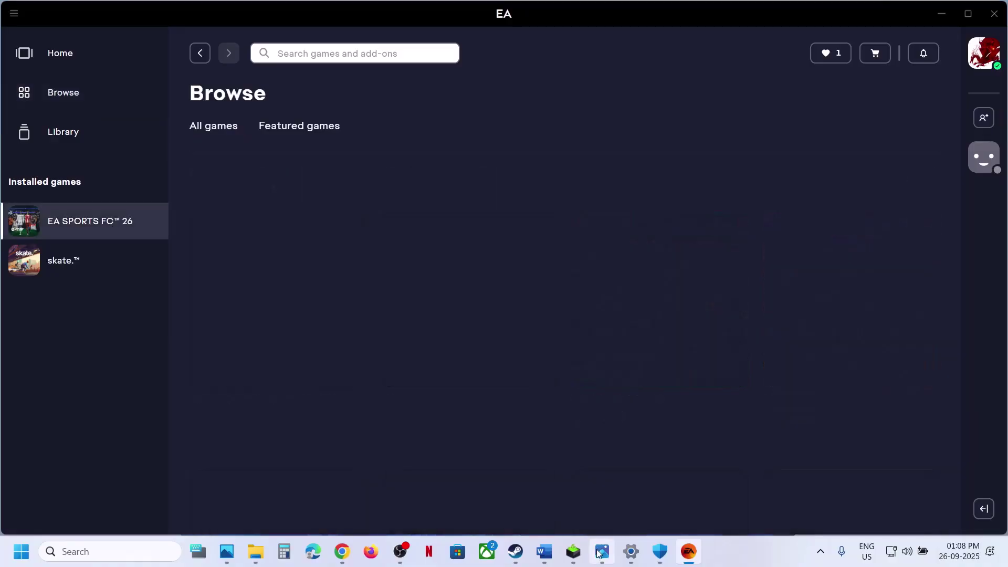
mouse_move(553, 559)
click(567, 514)
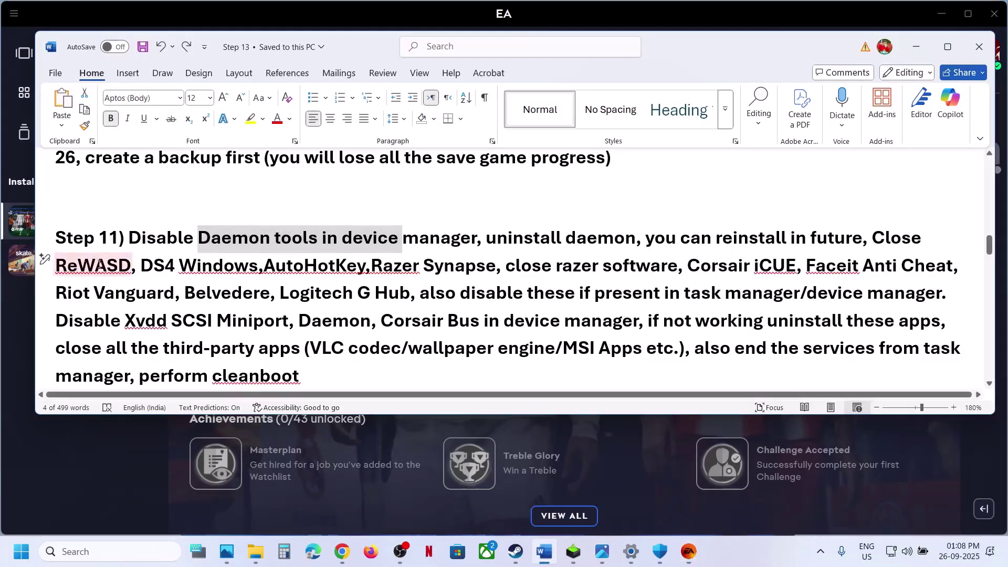
Highlight ReWASD, DS4 Windows, AutoHotKey, Razer, Corsair and Logitech G Hub in Step 11
double_click(95, 265)
drag(142, 265, 476, 268)
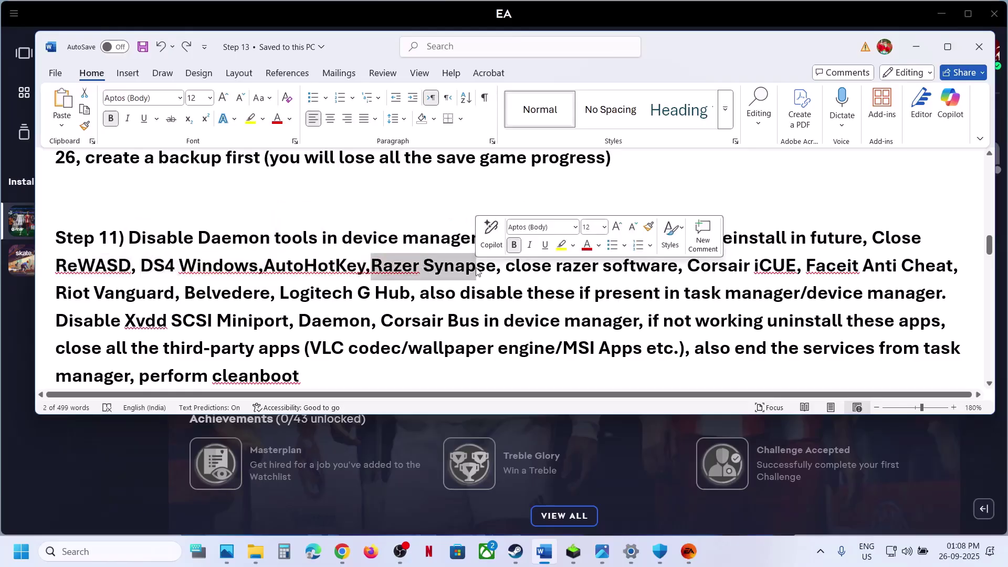
drag(557, 267, 896, 267)
drag(312, 298, 664, 292)
click(666, 292)
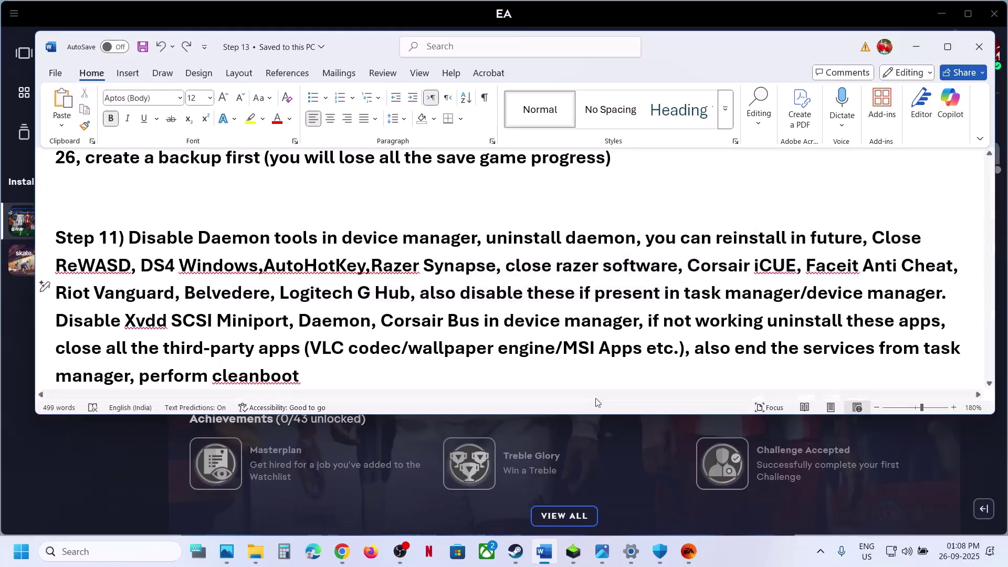
Open Task Manager, then highlight the device manager and Disable Xvdd SCSI Miniport notes in Word
right_click(21, 551)
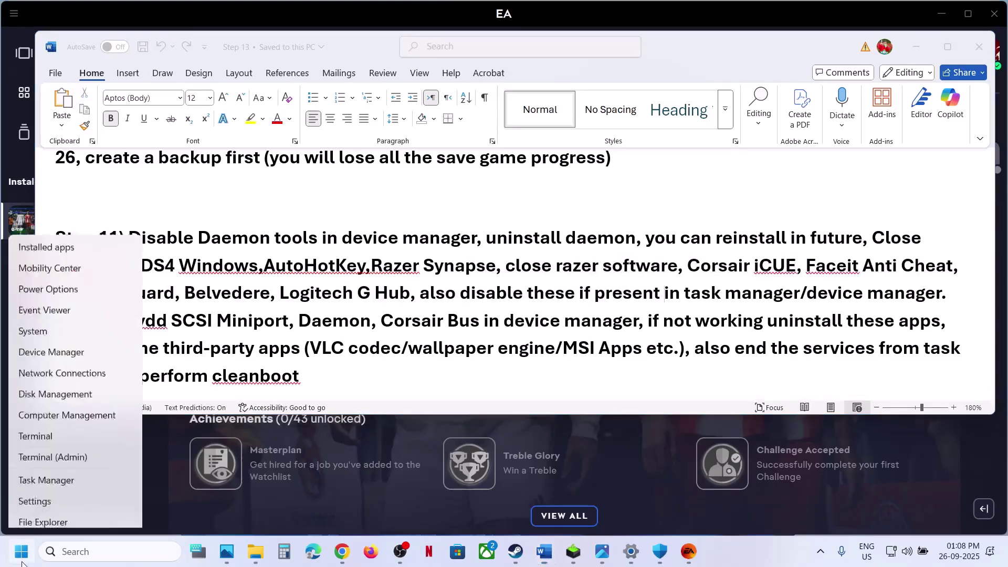
click(51, 389)
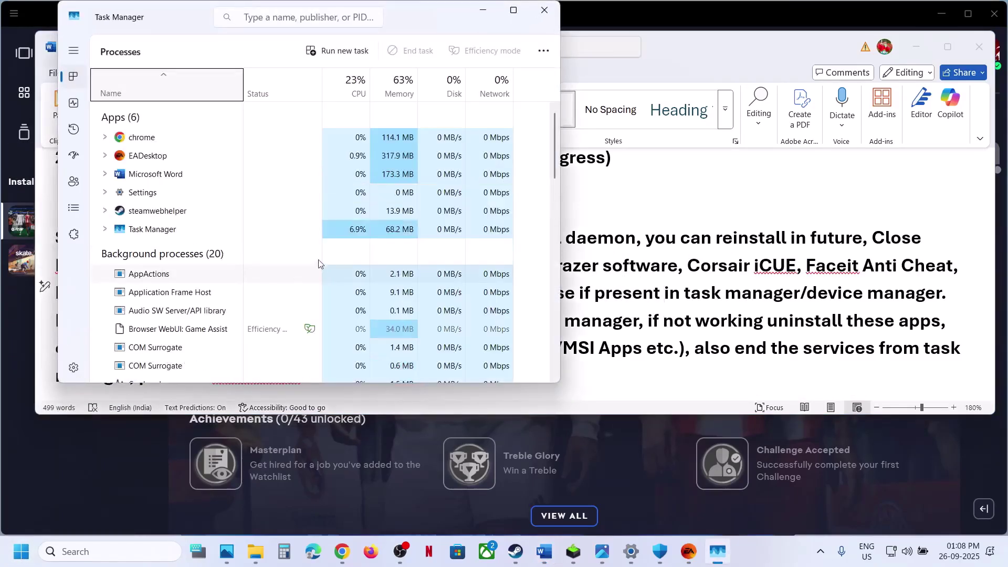
key(alt+Tab)
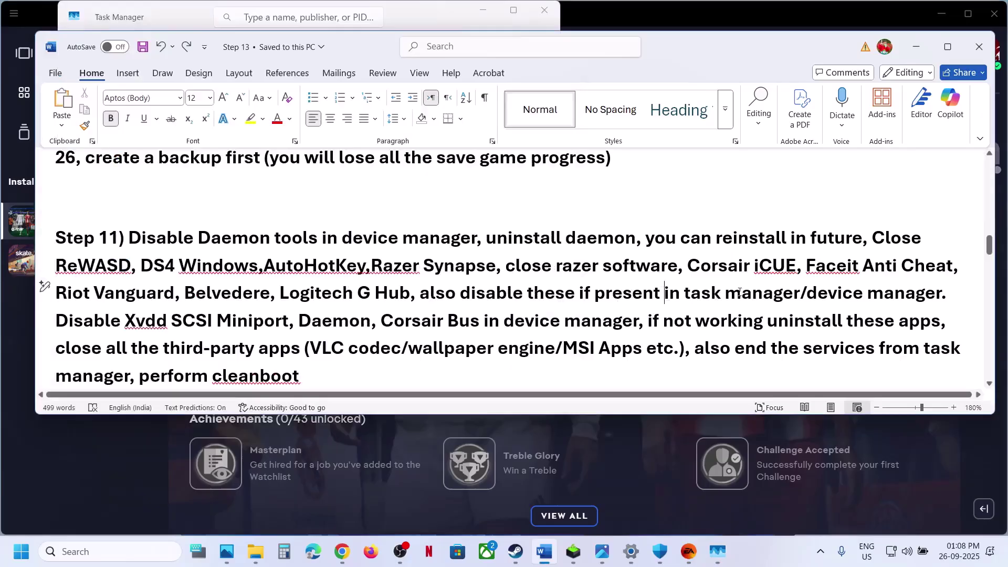
drag(866, 287, 808, 293)
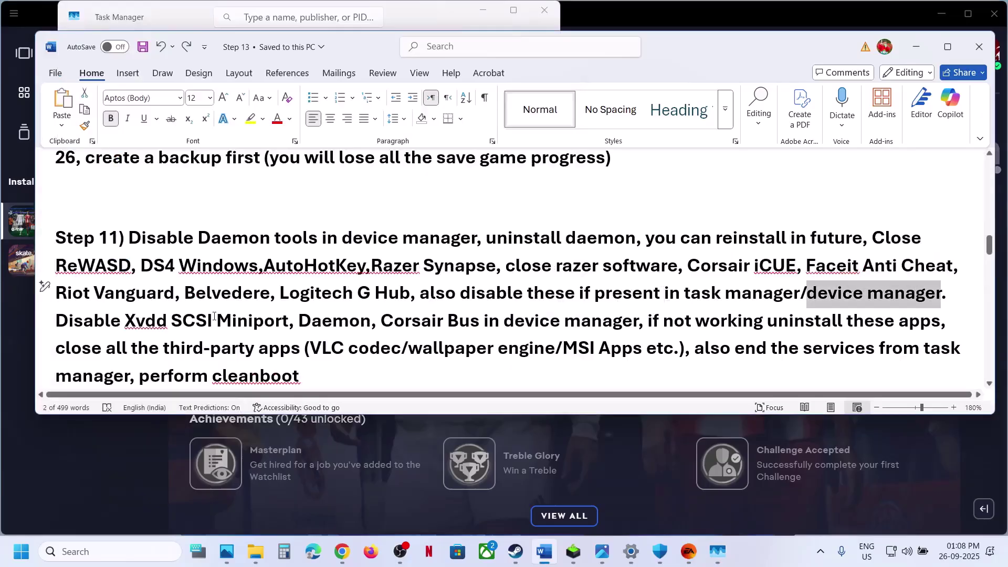
drag(56, 321, 289, 322)
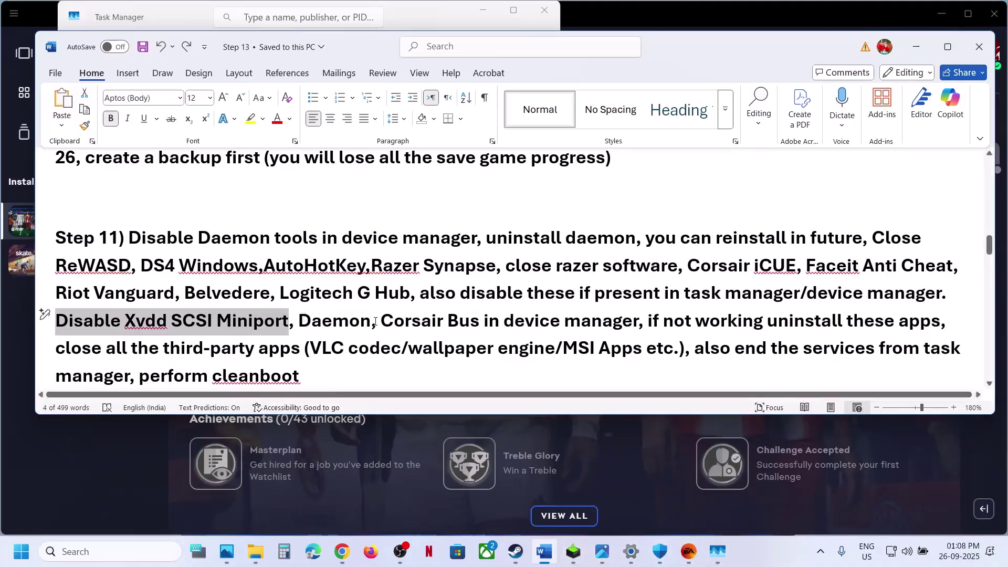
drag(374, 322, 564, 321)
Highlight the uninstall, third-party apps and VLC codec notes, then select the whole Step 11 paragraph
scroll(556, 324, down, 1)
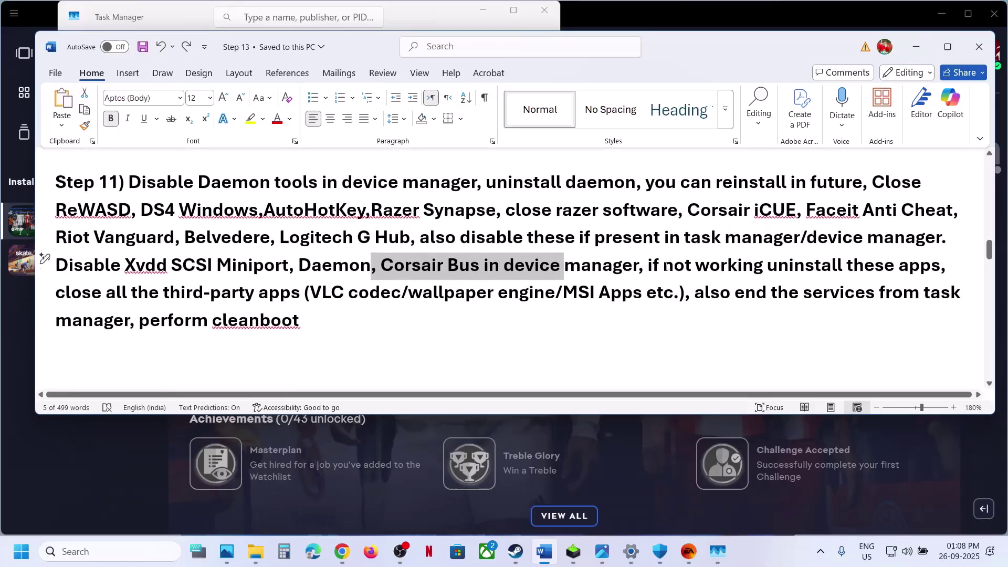
drag(665, 267, 292, 293)
click(290, 292)
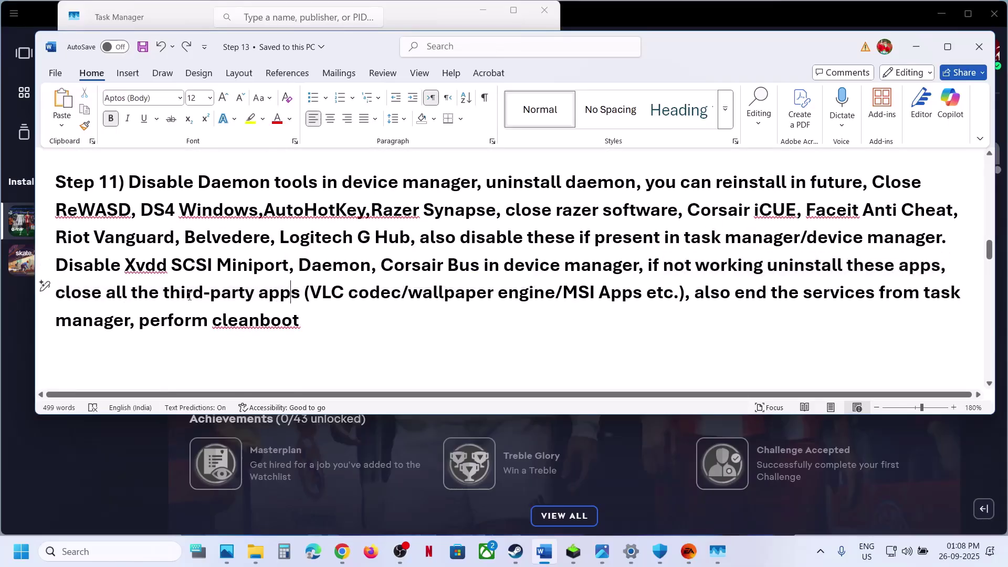
drag(177, 295, 689, 292)
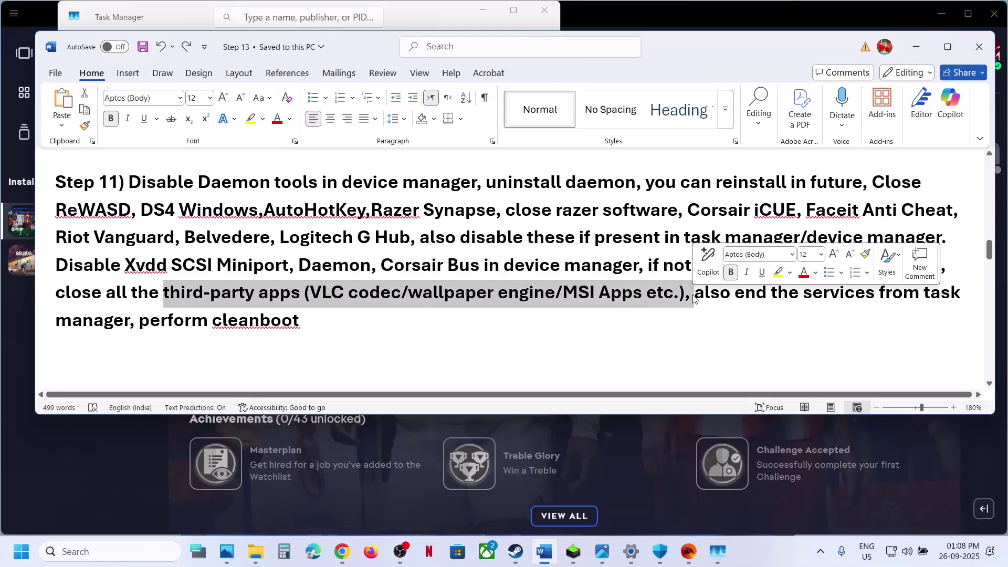
click(711, 292)
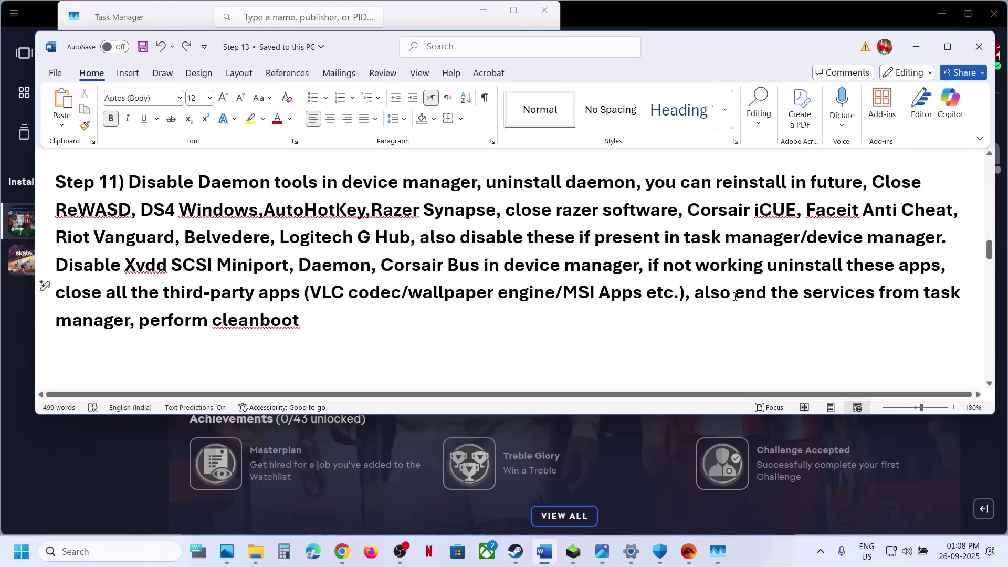
drag(735, 297, 923, 294)
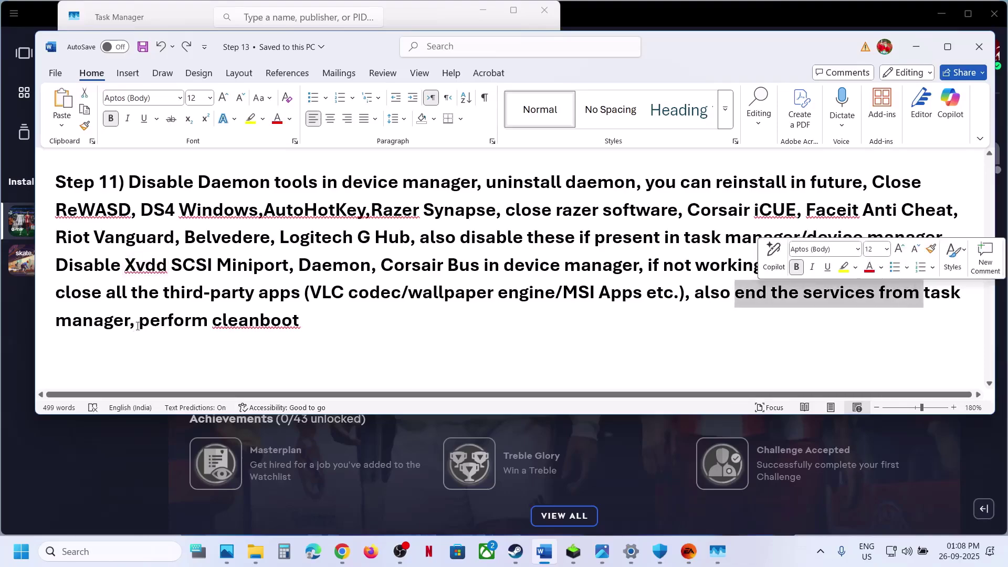
drag(138, 326, 306, 292)
click(283, 326)
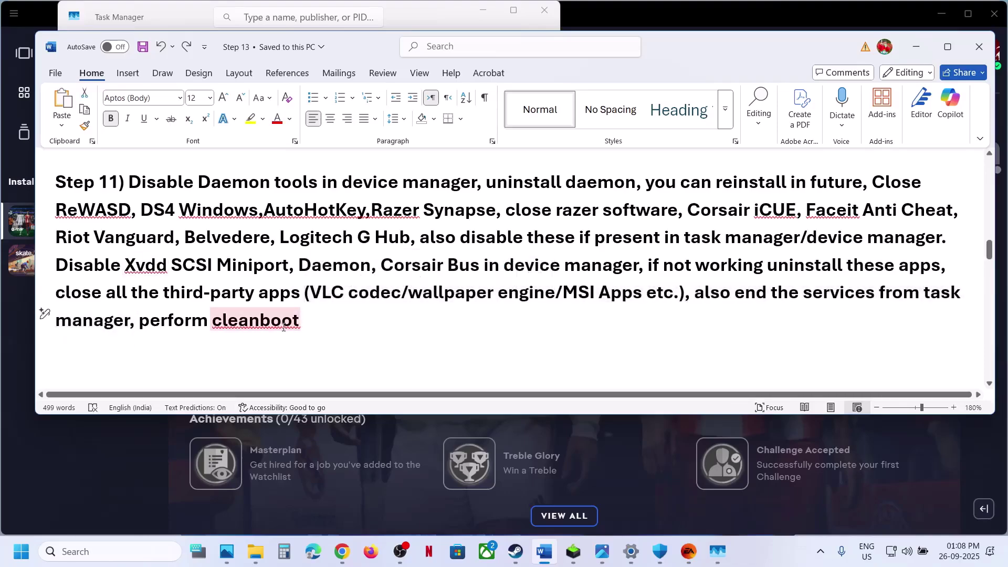
triple_click(284, 326)
Via a 'syst' search, disable all non-Microsoft services in System Configuration without restarting
click(122, 550)
text(s)
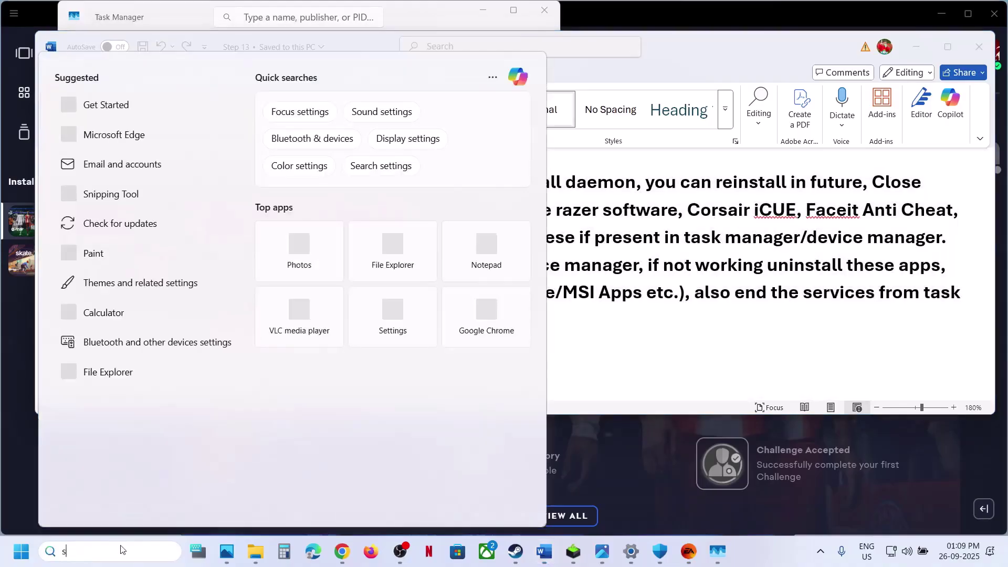
text(ystem)
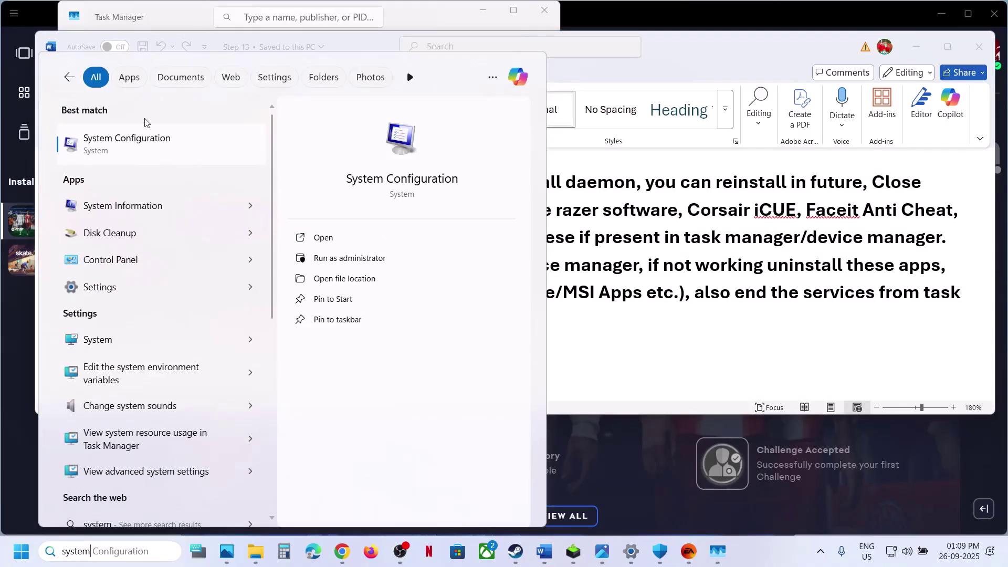
click(142, 129)
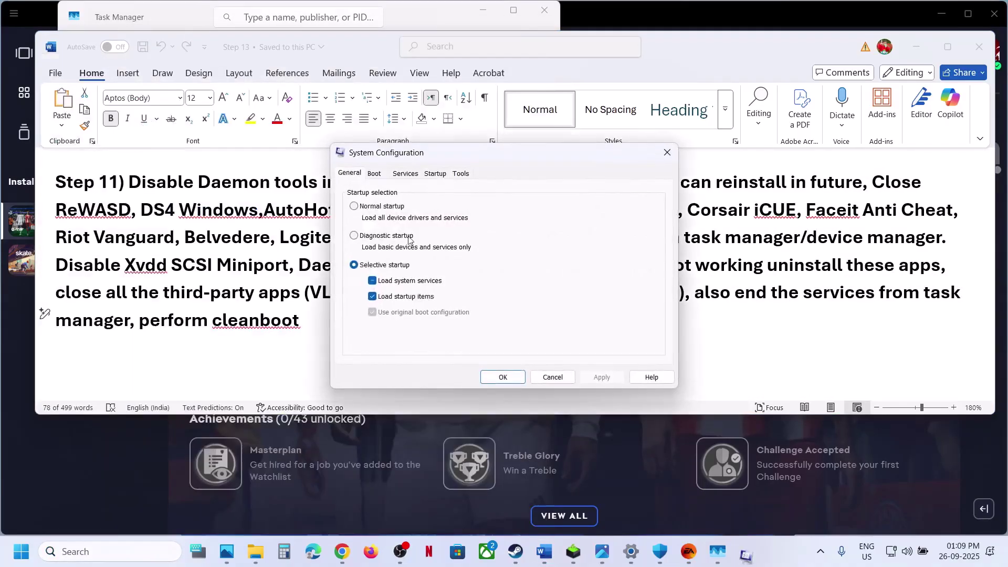
click(406, 175)
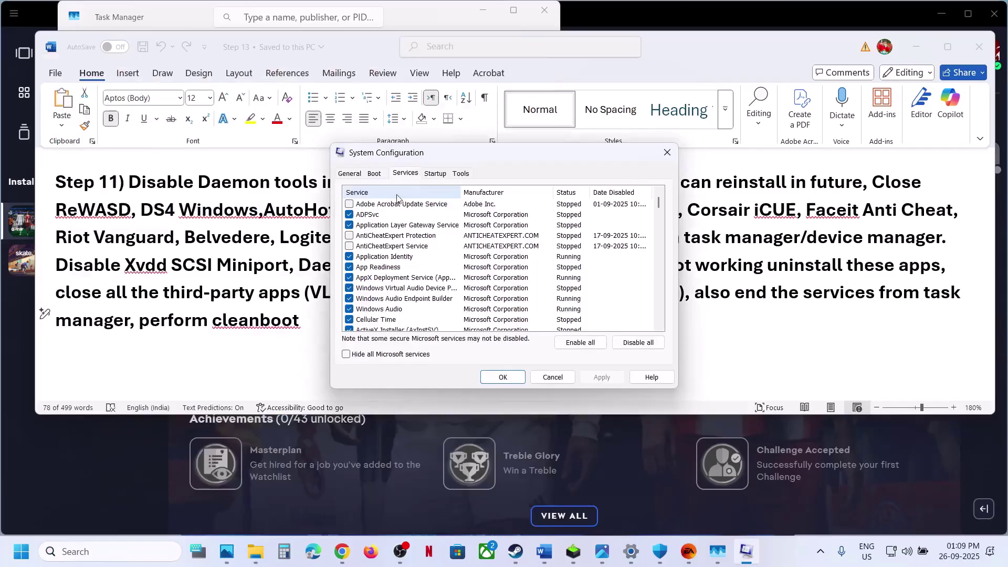
click(346, 354)
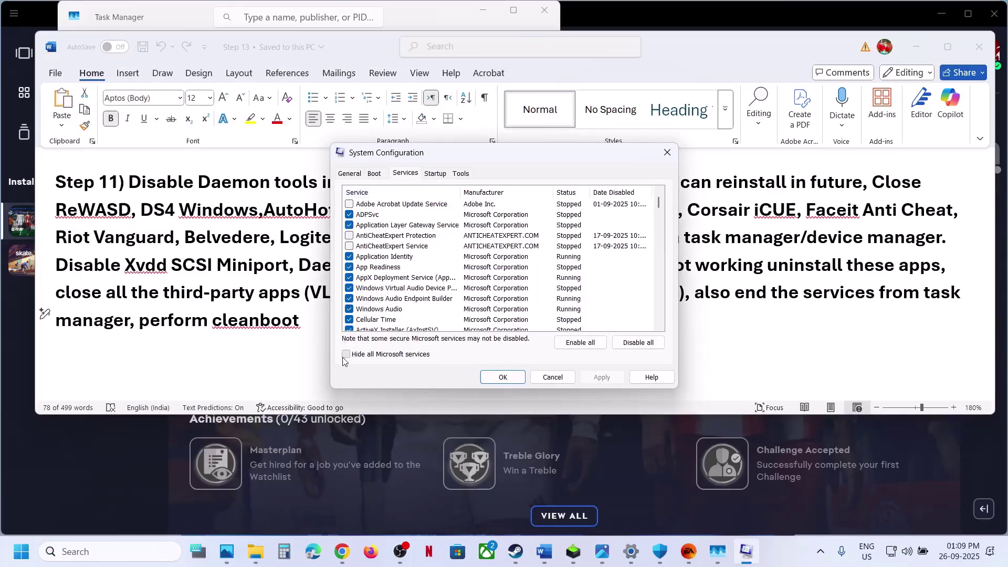
click(636, 343)
click(603, 378)
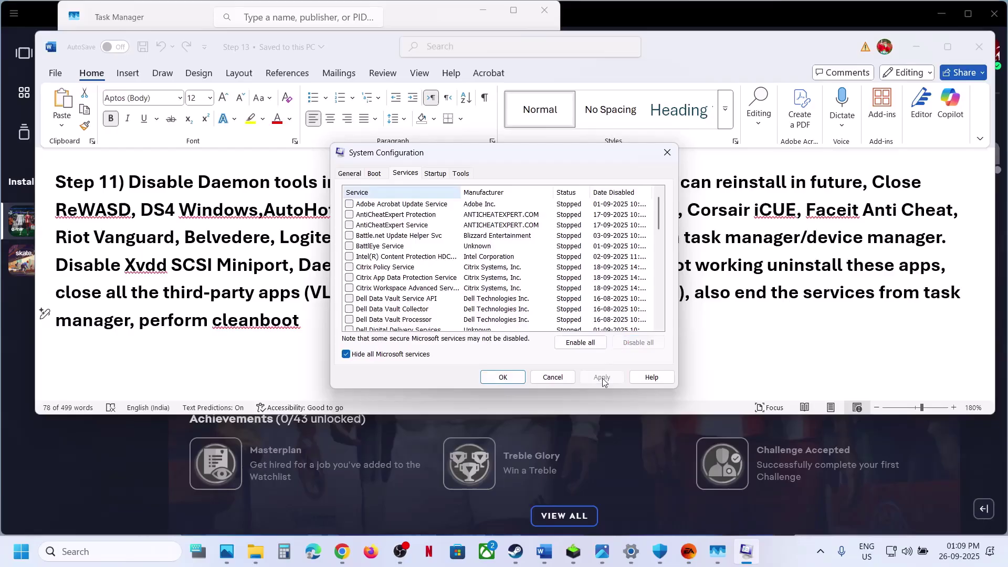
click(503, 377)
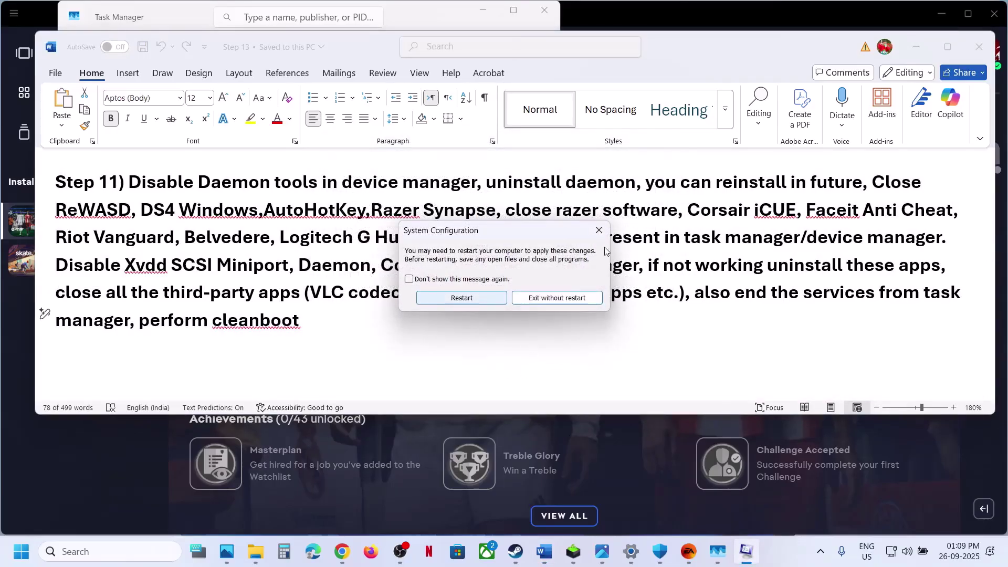
click(599, 230)
Scroll to Step 12 and highlight its opening, the Droptop via Rainmeter and mouse/keyboard app mentions
scroll(422, 293, down, 2)
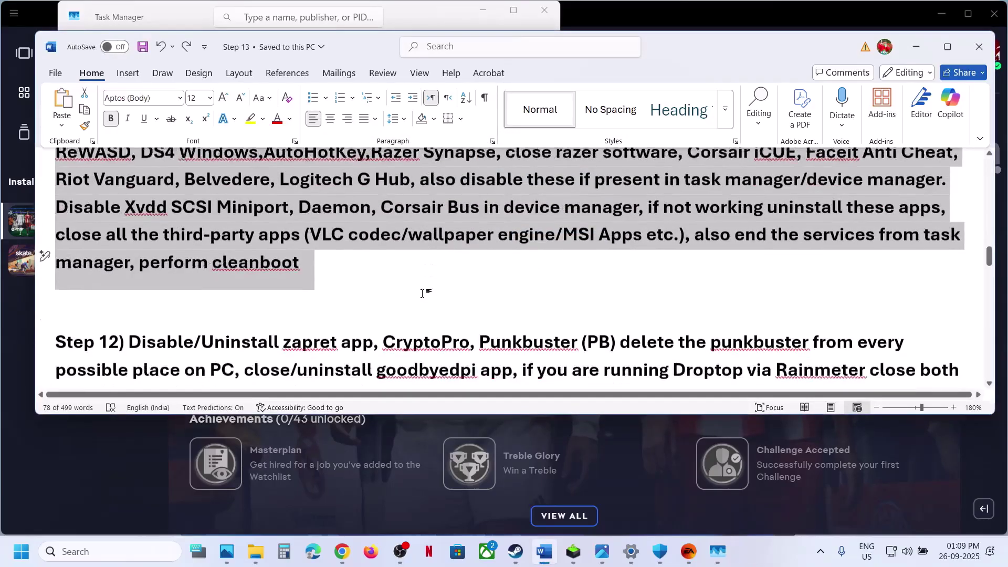
scroll(422, 293, down, 3)
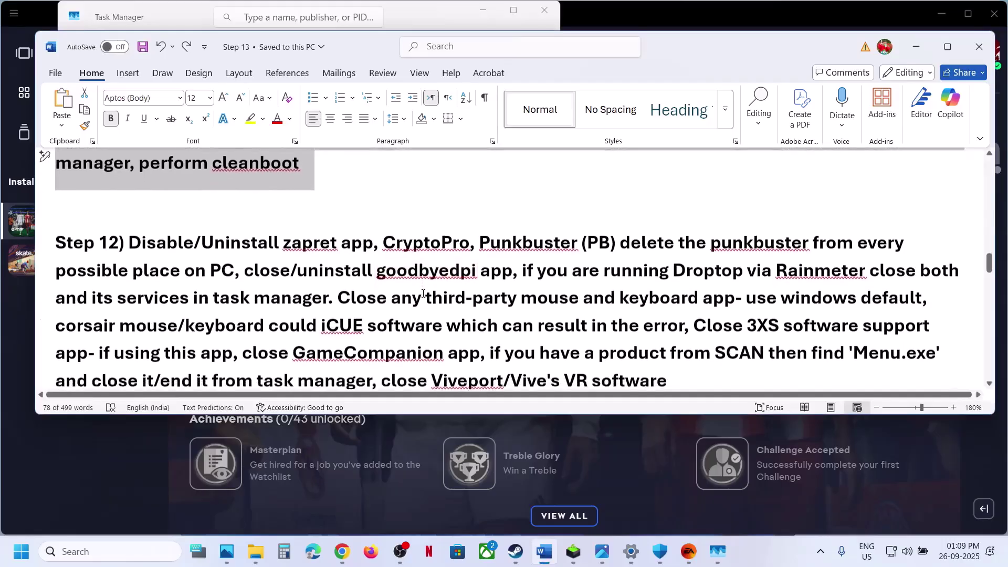
scroll(423, 293, down, 1)
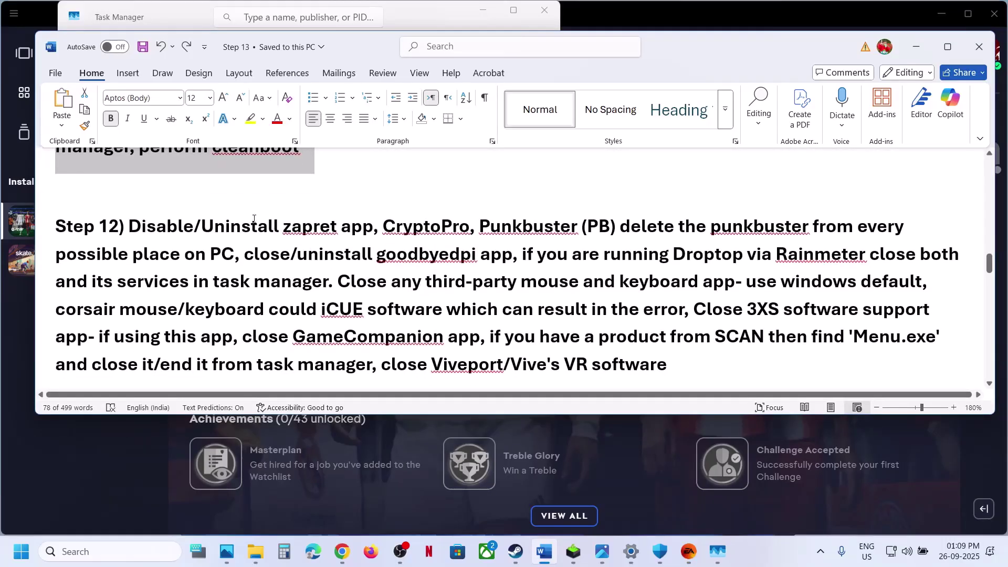
drag(254, 219, 503, 261)
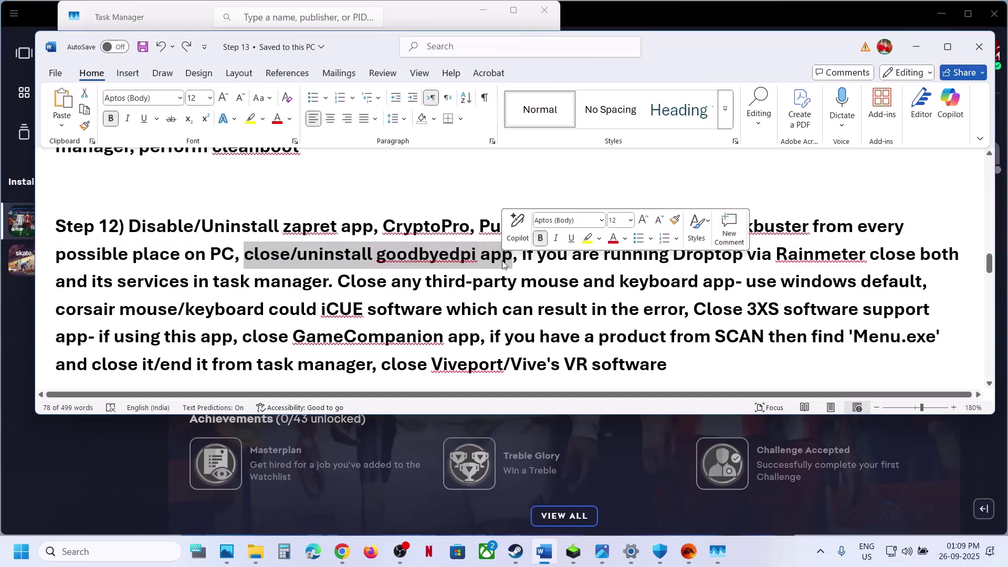
drag(573, 256, 835, 257)
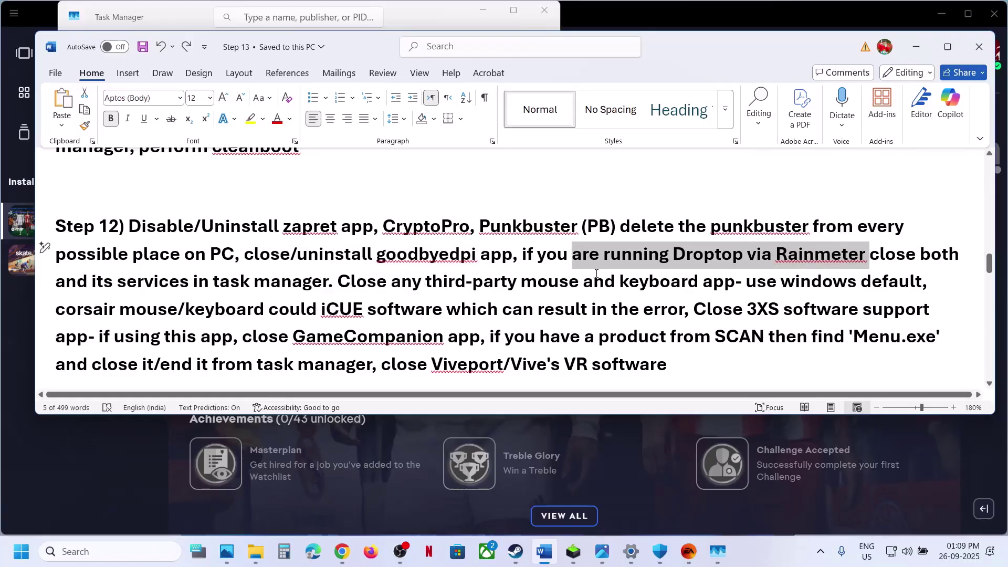
drag(620, 284, 713, 284)
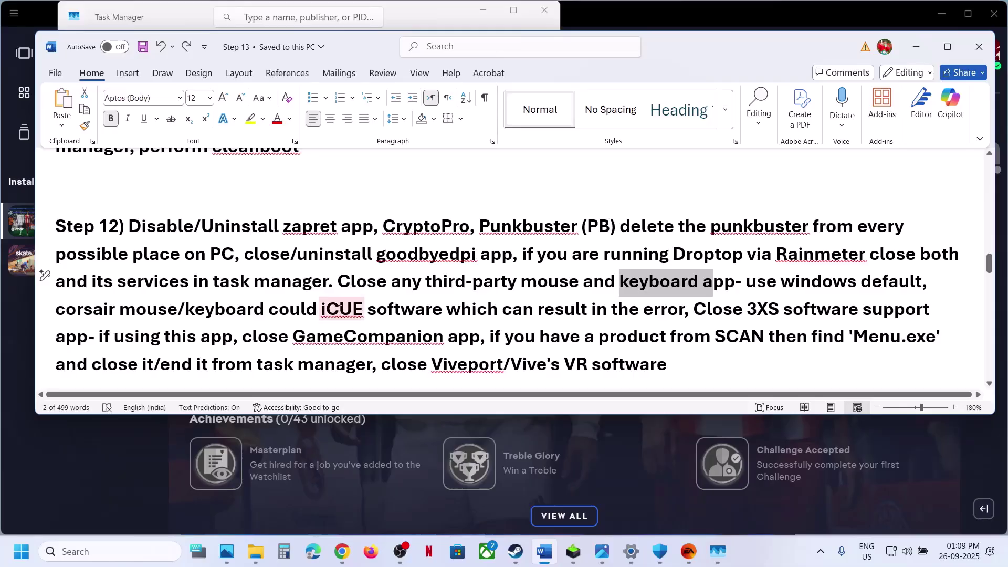
Highlight the iCUE, 3XS, GameCompanion, SCAN and Menu.exe mentions, then bring Task Manager forward
drag(278, 310, 446, 310)
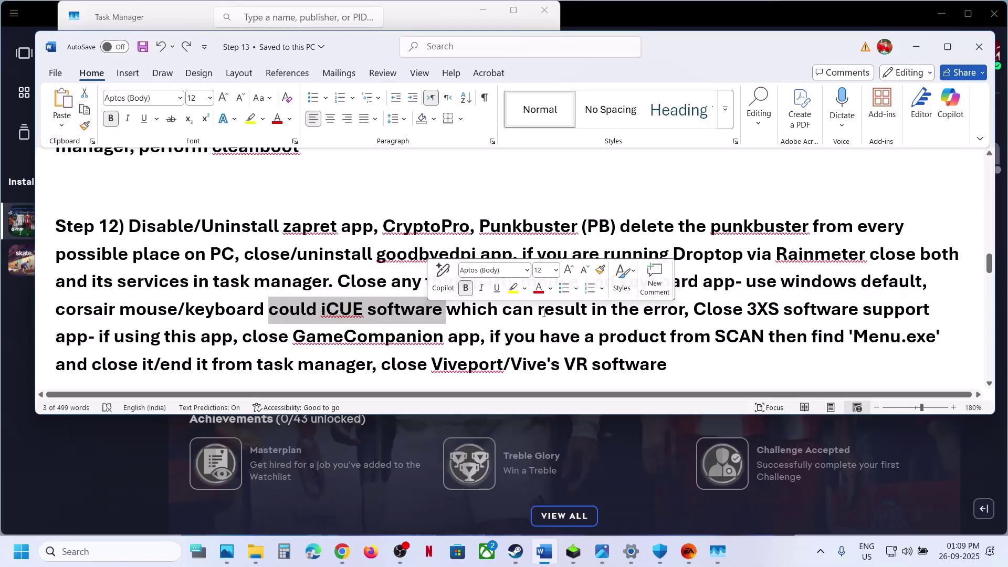
drag(756, 309, 932, 310)
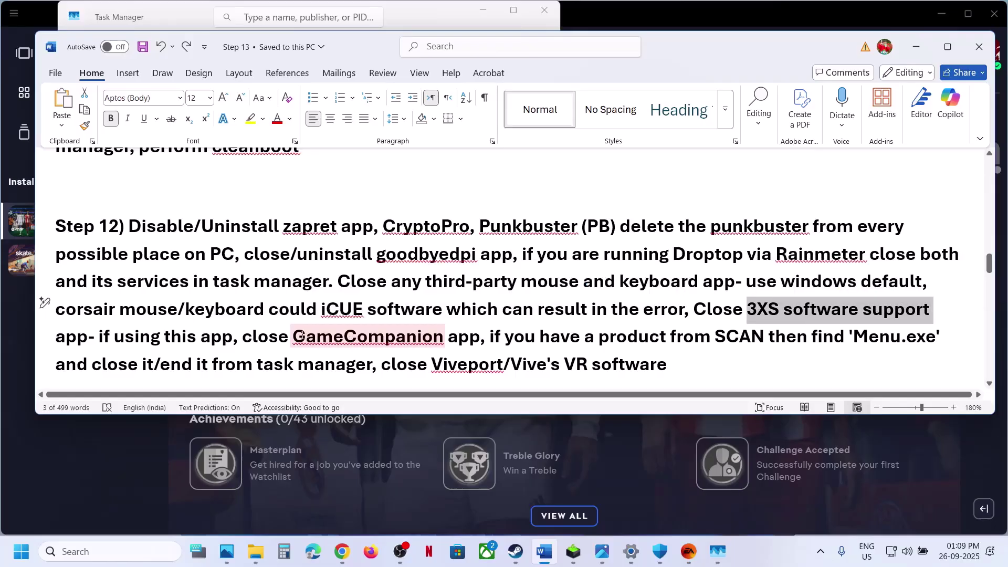
drag(301, 336, 431, 336)
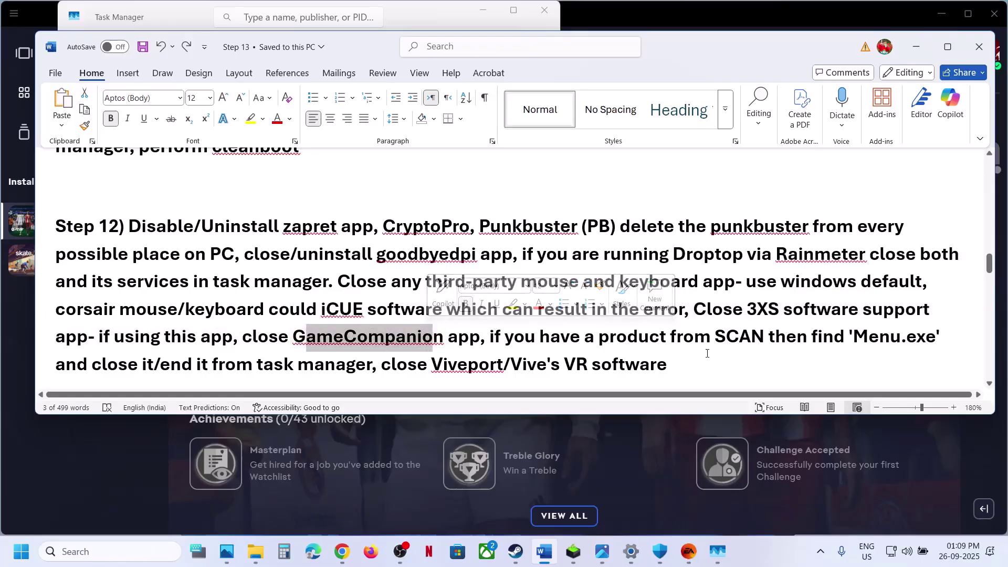
drag(717, 338, 739, 339)
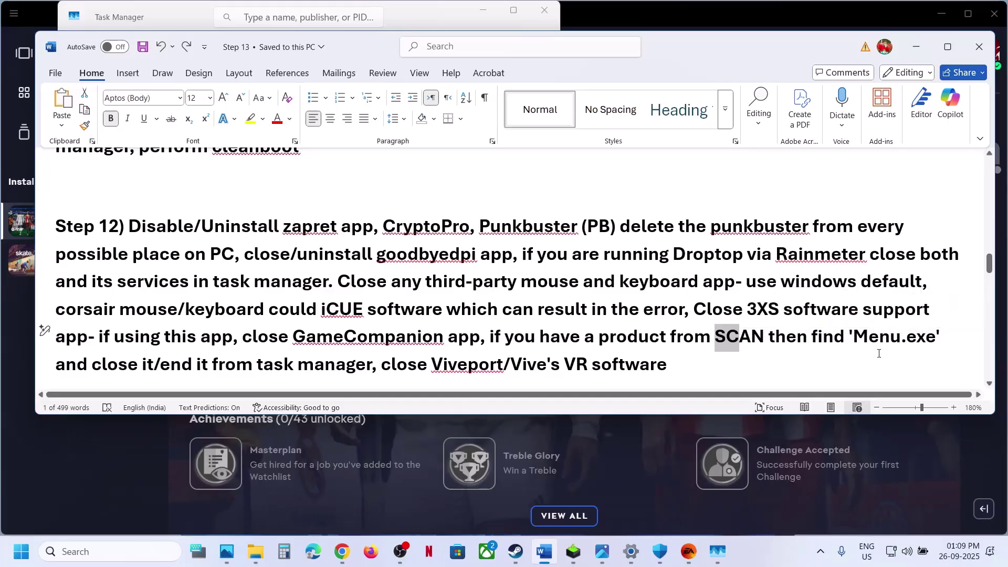
drag(863, 331, 941, 336)
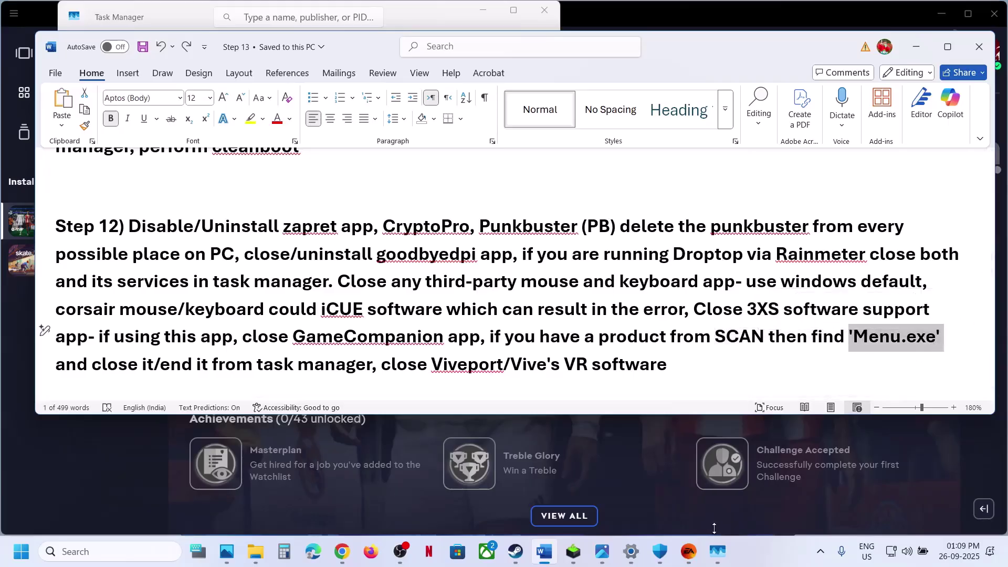
click(718, 552)
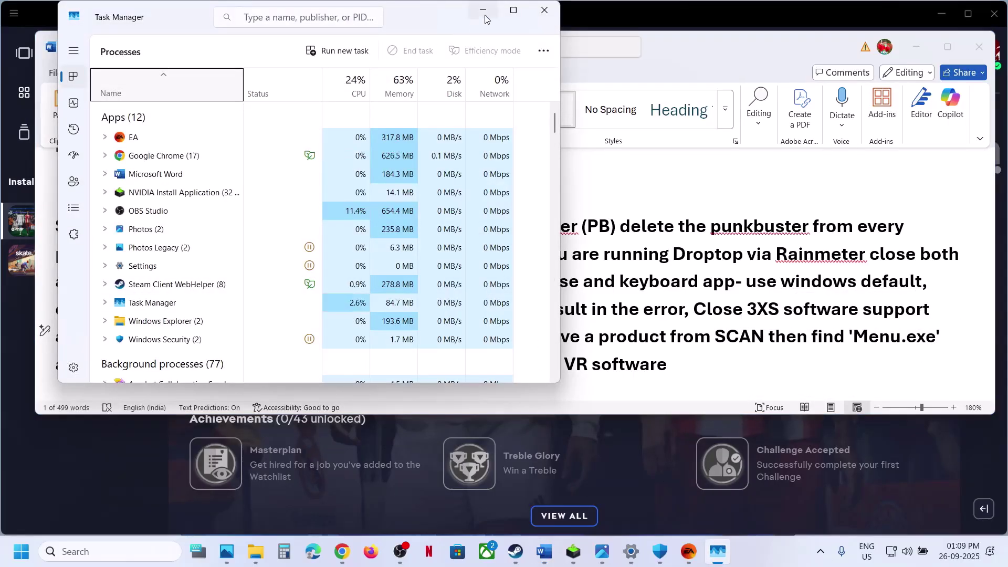
Minimize Task Manager and highlight Step 12's end-it-from-Task-Manager and Viveport notes
click(483, 10)
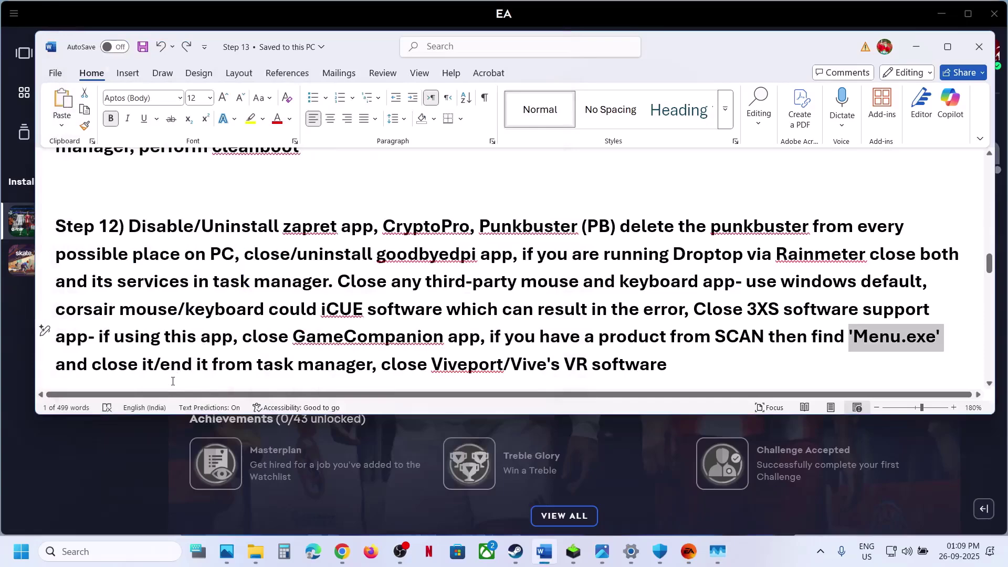
drag(173, 364, 308, 364)
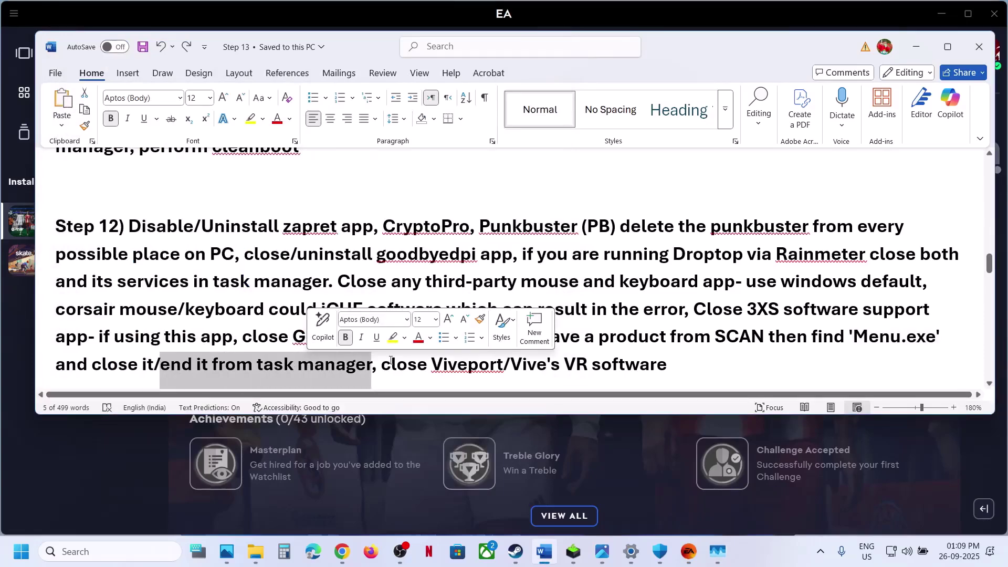
drag(382, 363, 623, 360)
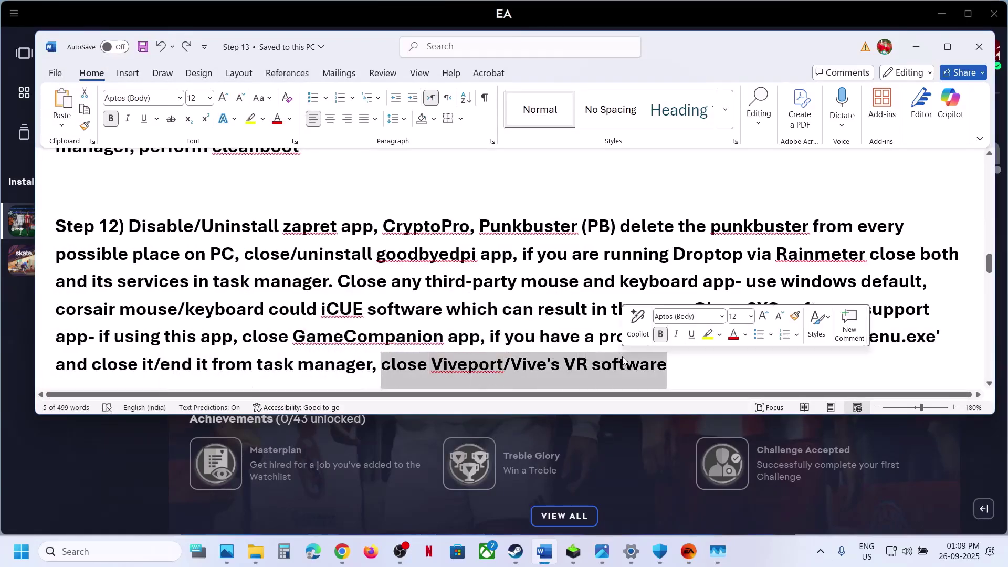
Quit the background Xbox app from the hidden system tray icons
click(821, 552)
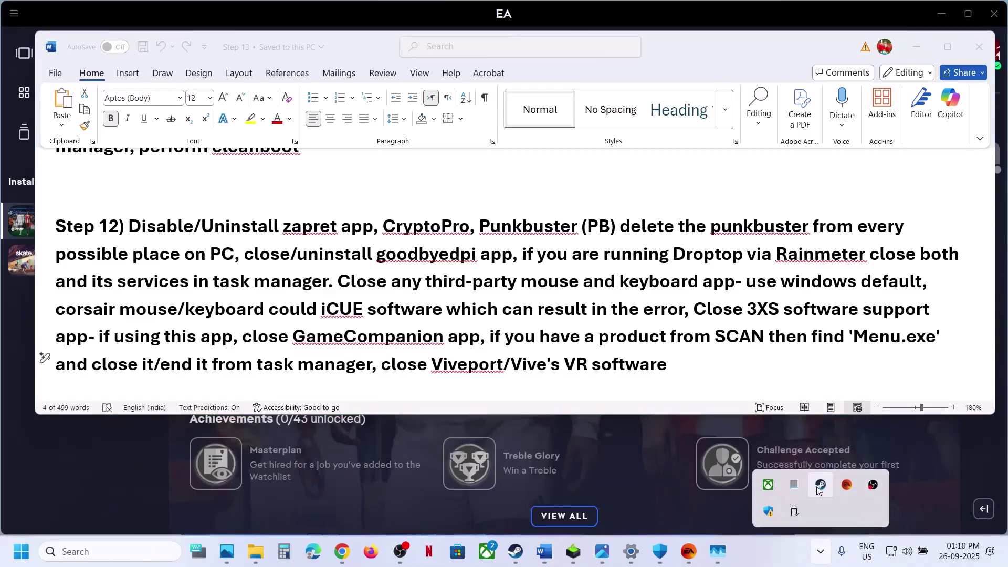
right_click(772, 486)
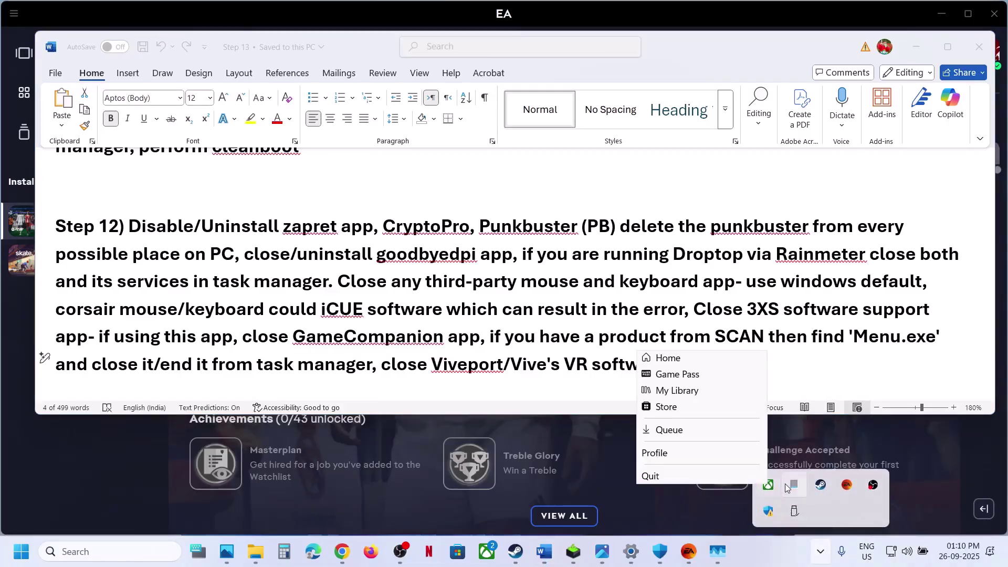
click(741, 475)
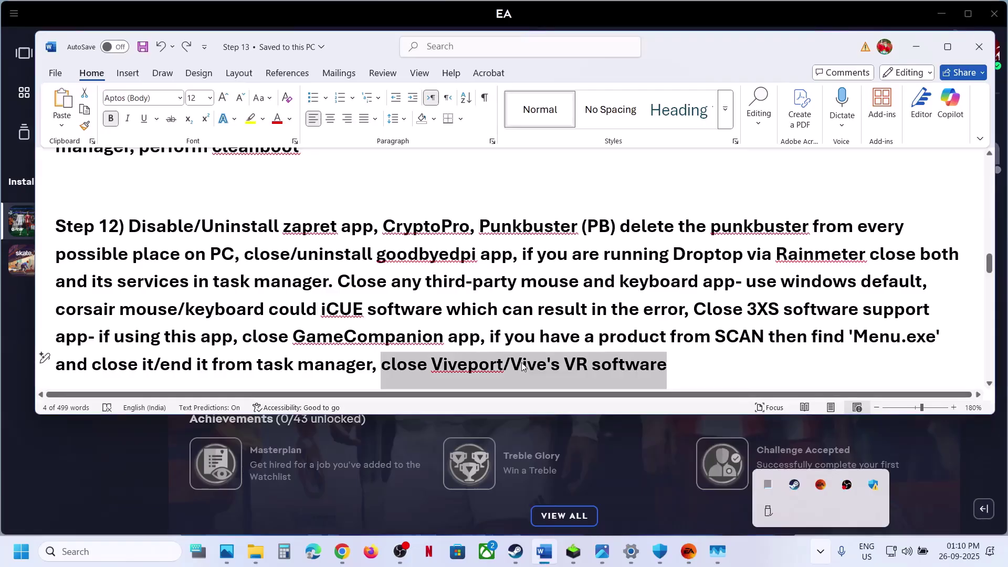
click(452, 324)
Set FC 26's advanced launch option to -dx11 in the EA app's game properties
scroll(453, 324, down, 3)
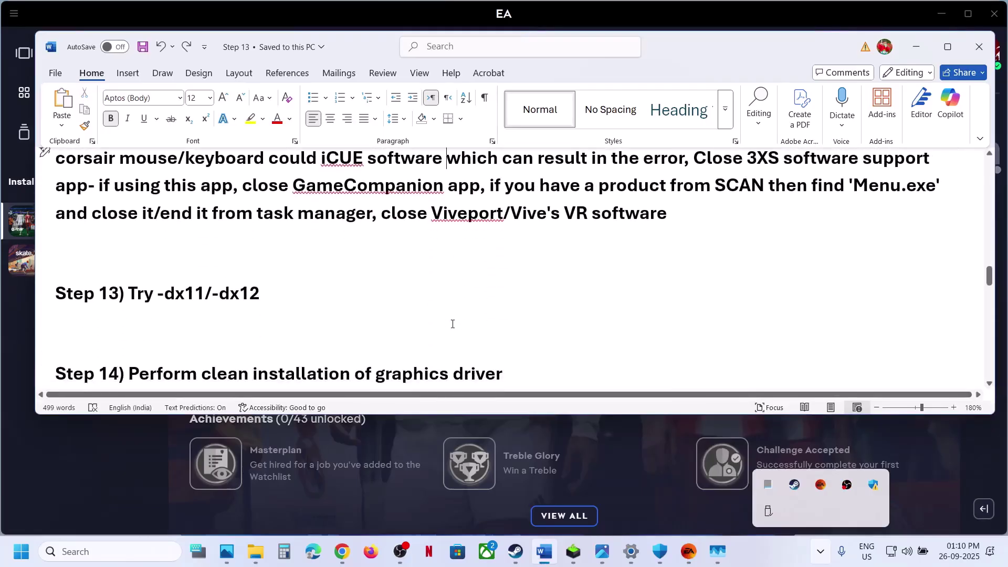
click(106, 484)
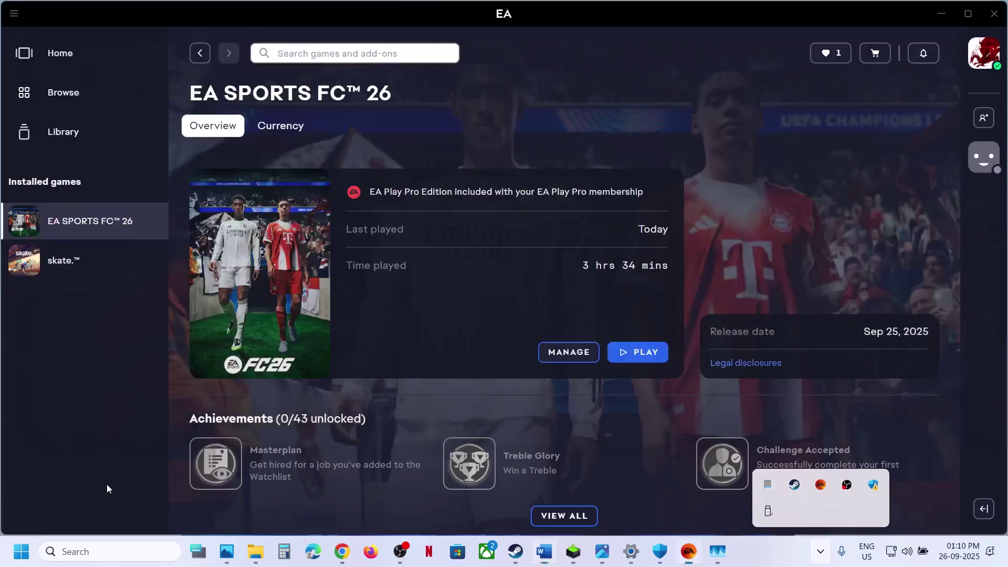
click(575, 360)
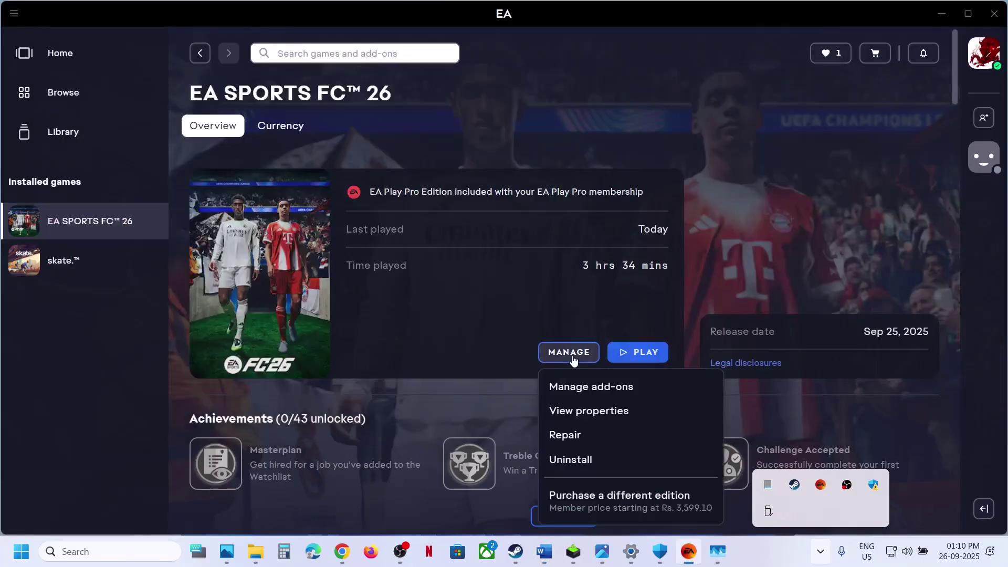
click(588, 412)
click(421, 348)
text(-dx11)
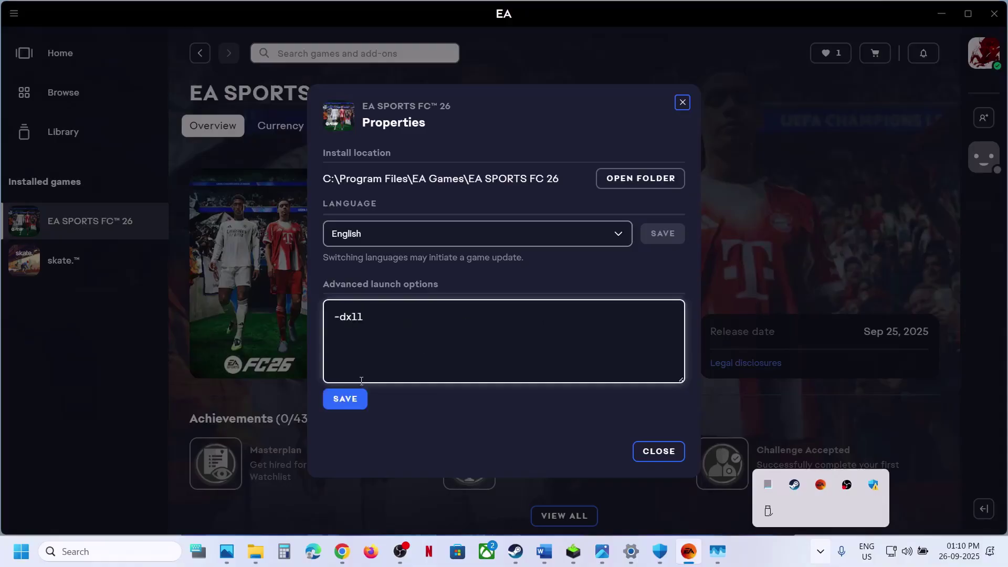
click(345, 398)
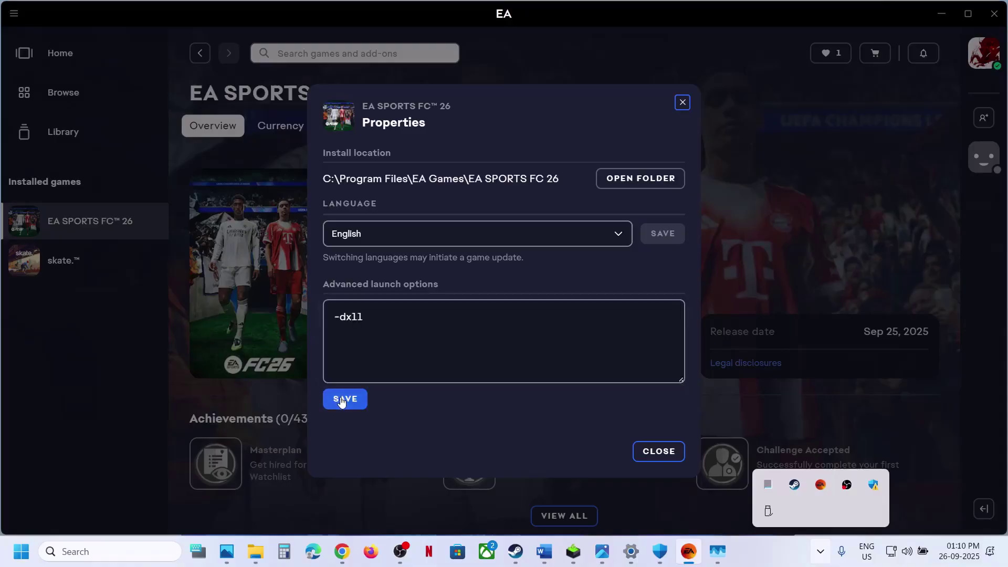
Change the launch option to -dx12 and save, then clear it and save it empty
click(385, 310)
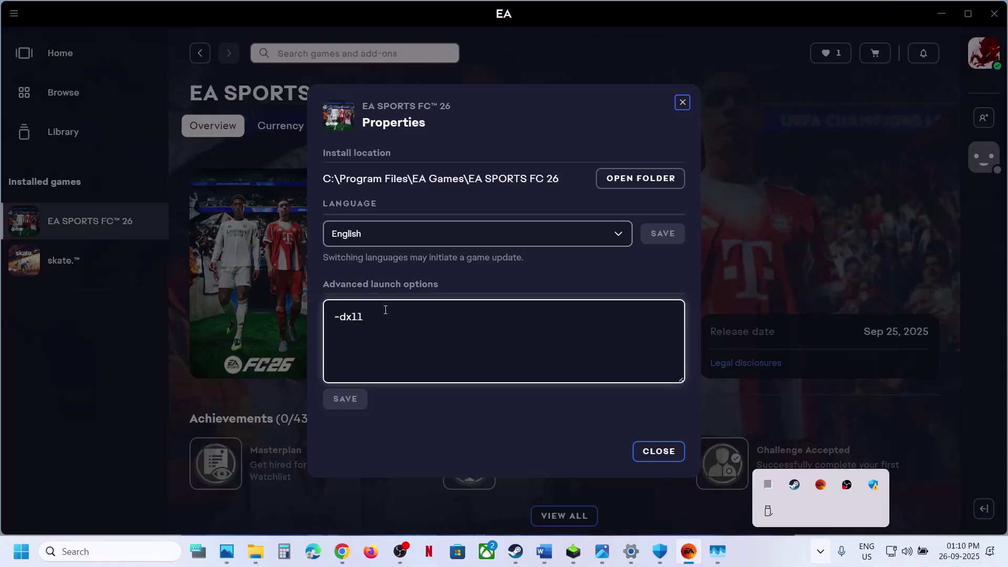
key(BackSpace)
click(345, 398)
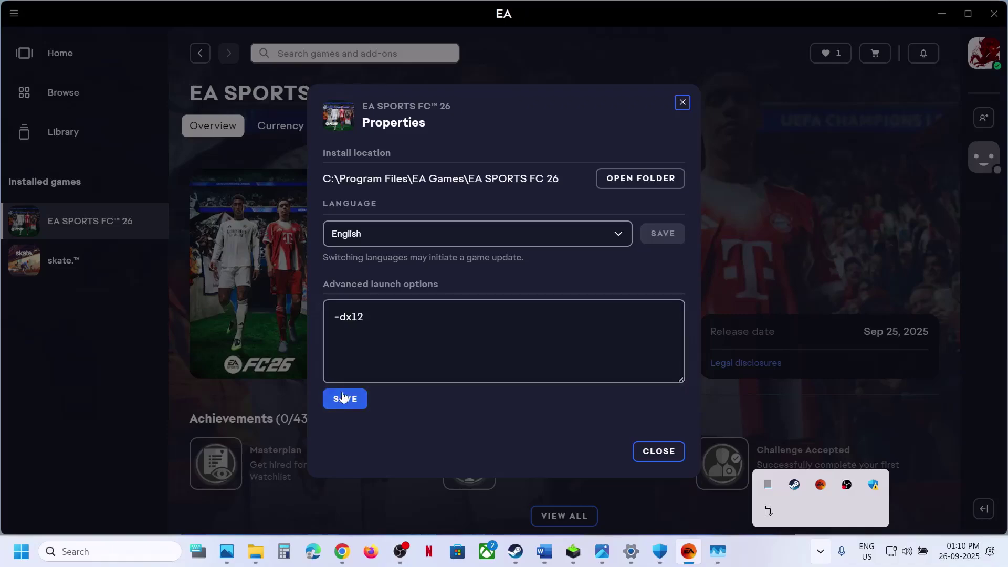
drag(381, 328, 310, 315)
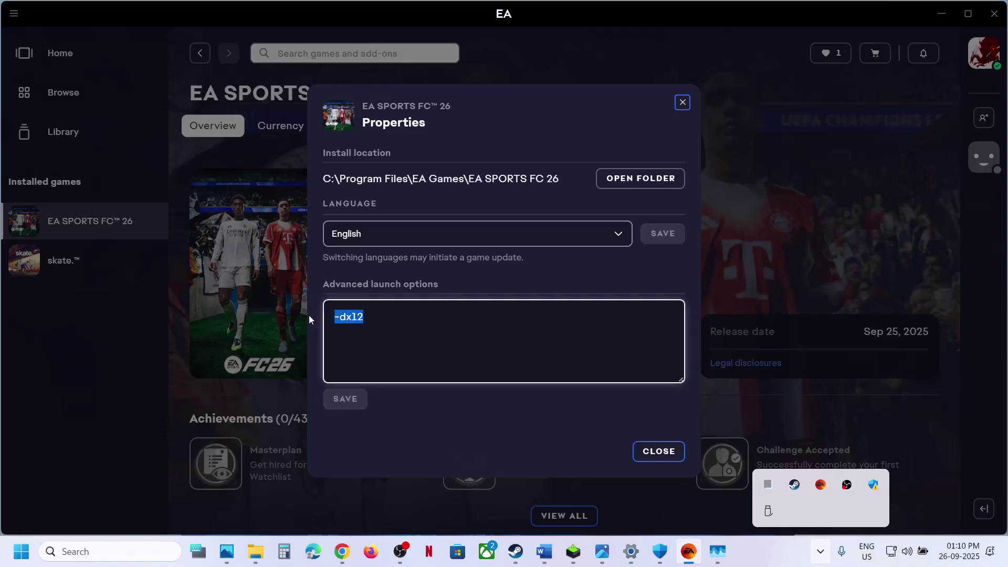
key(BackSpace)
click(345, 400)
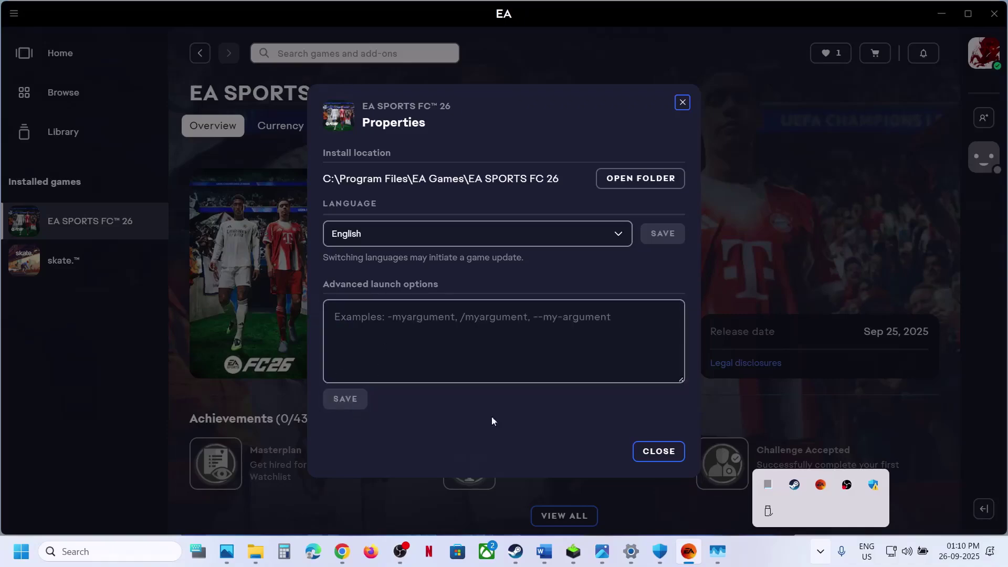
Close the game properties and scroll the Word guide to Step 14's driver links
click(659, 453)
click(544, 551)
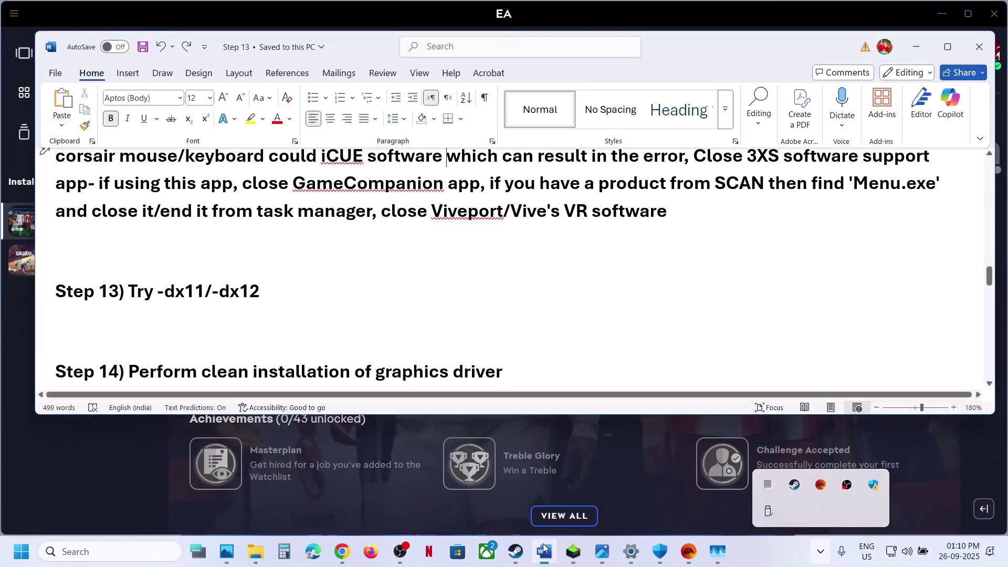
scroll(340, 213, down, 1)
scroll(341, 212, down, 2)
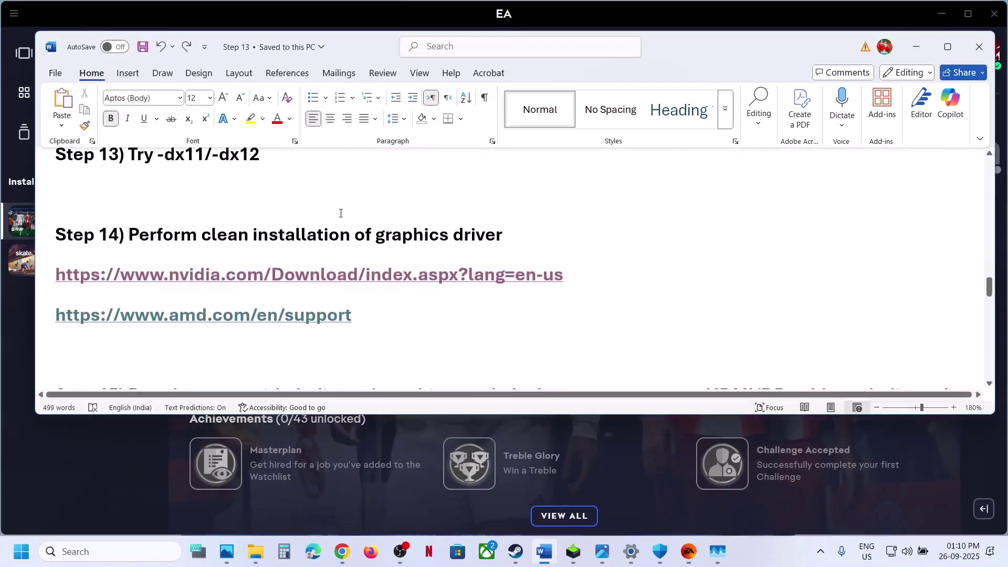
Find the RTX 3050 Laptop GPU driver on NVIDIA's site and download Game Ready Driver 581.29
ctrl+click(263, 278)
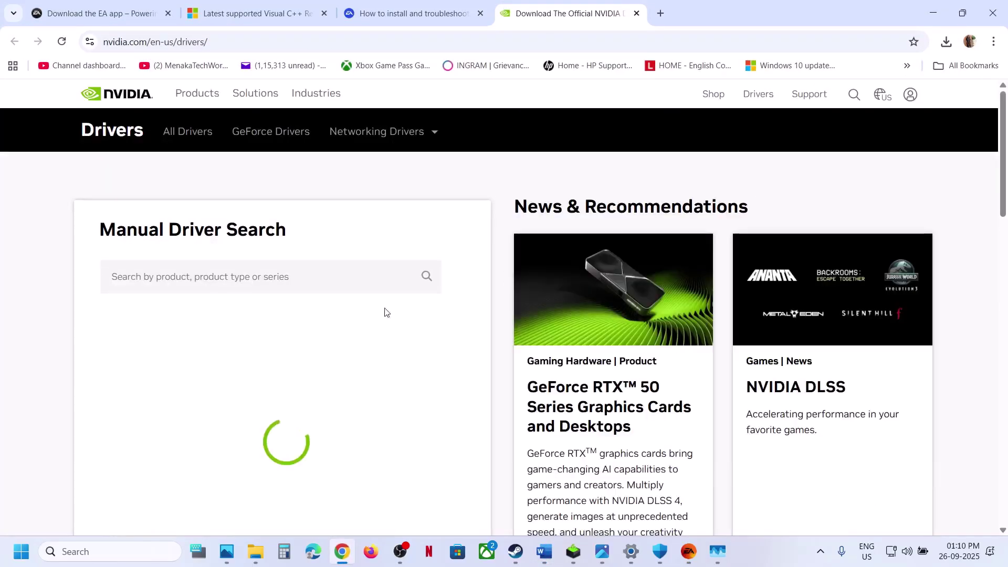
scroll(350, 332, down, 3)
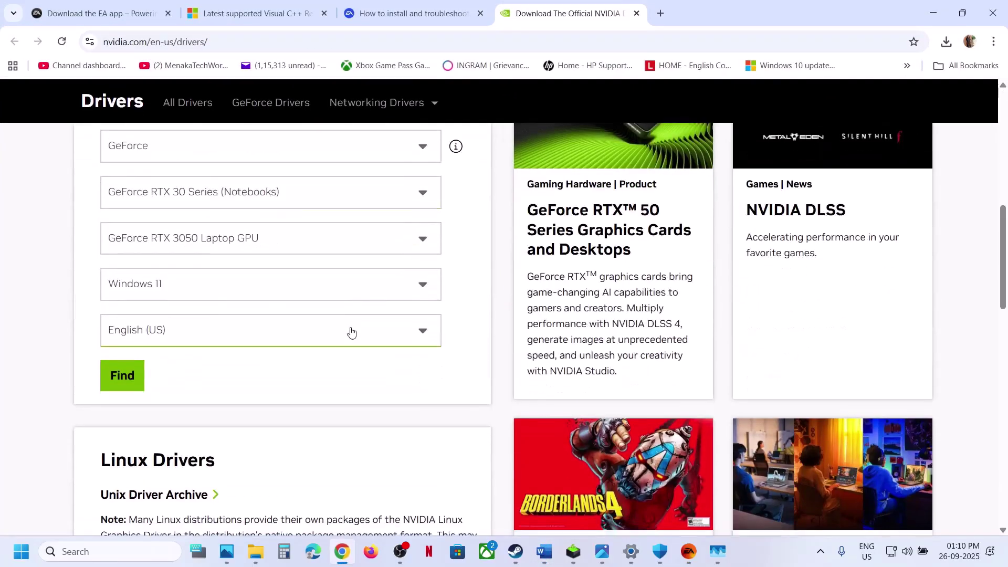
click(130, 369)
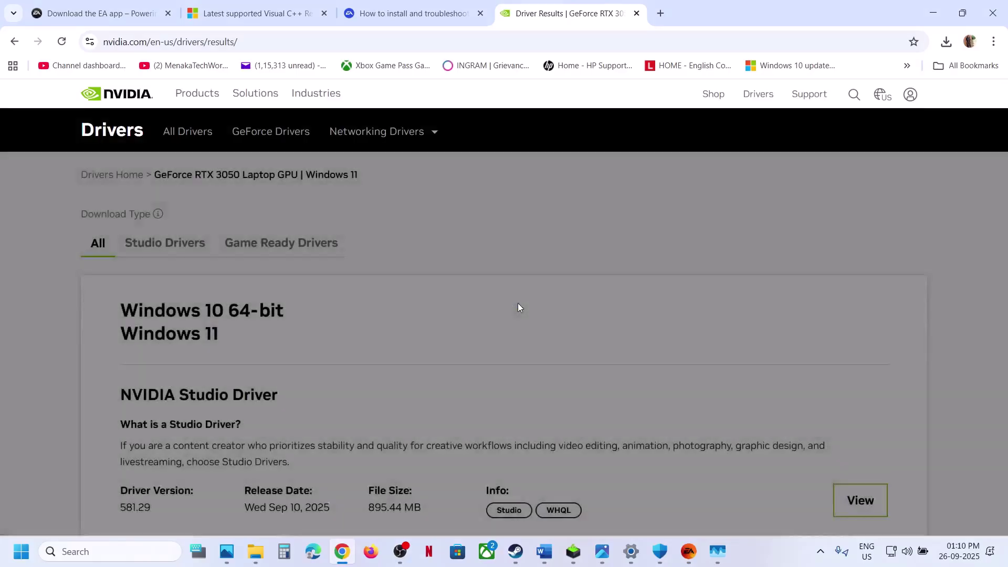
scroll(518, 308, down, 6)
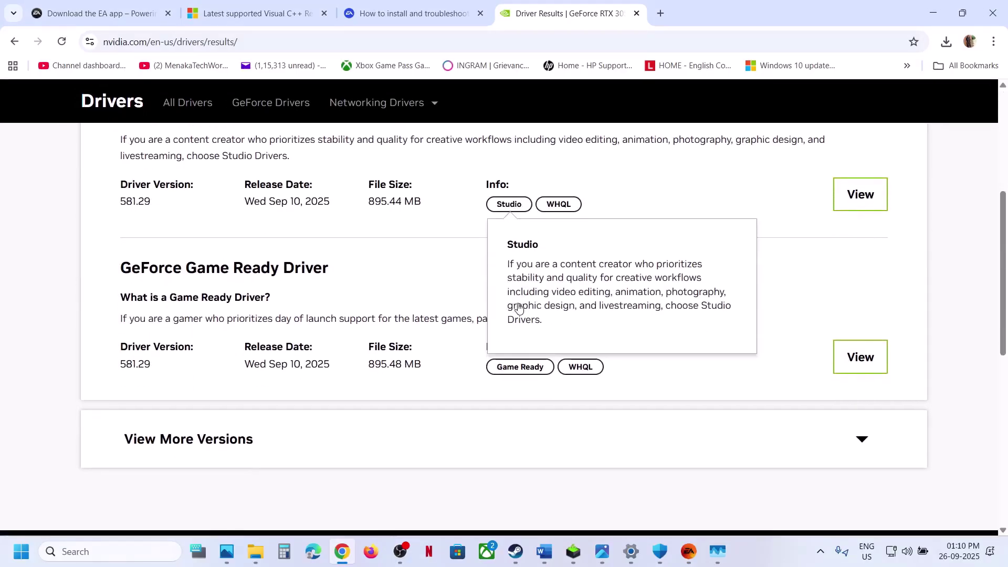
click(872, 362)
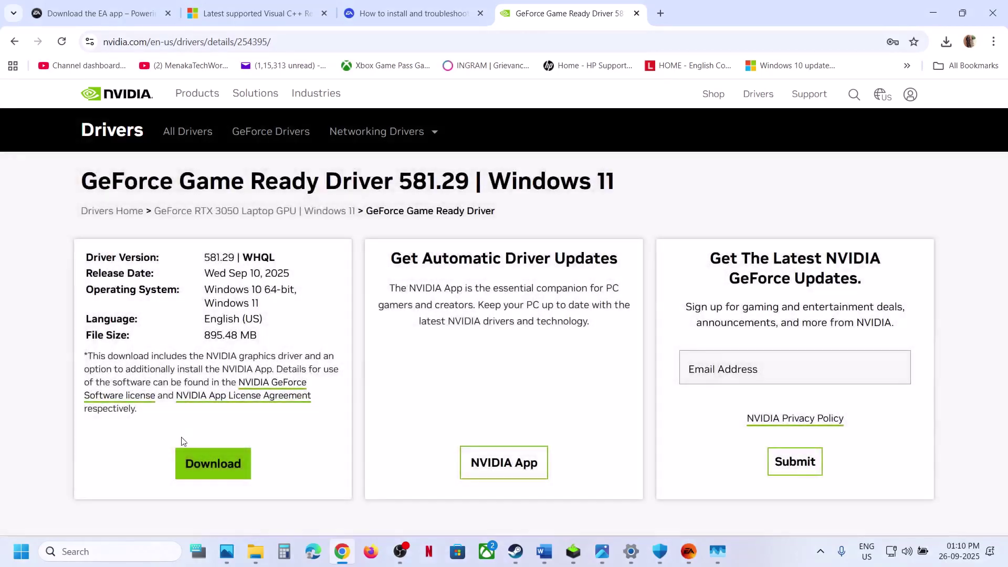
click(205, 474)
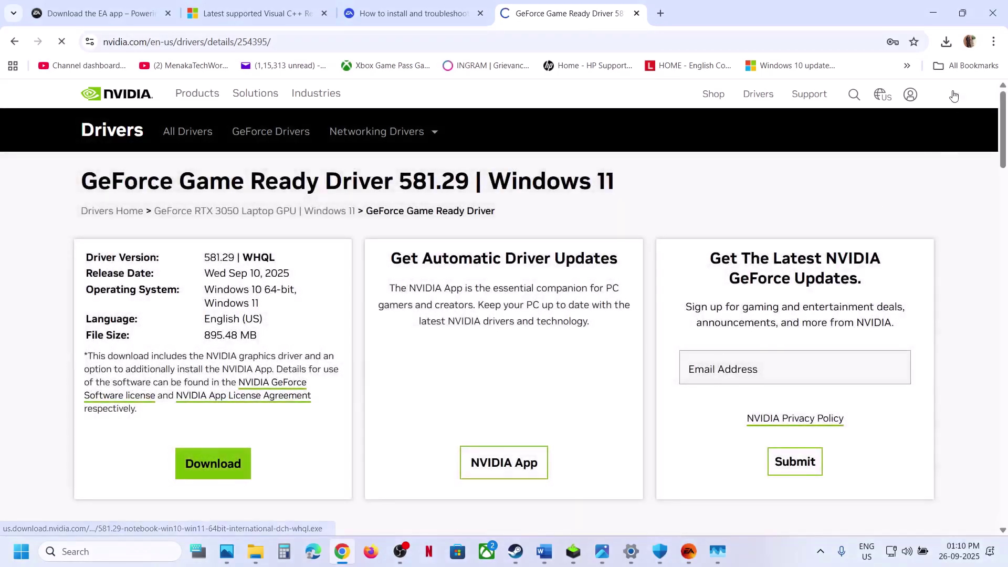
Accept the NVIDIA licence and choose a Custom (Advanced) clean installation of the graphics driver
click(577, 551)
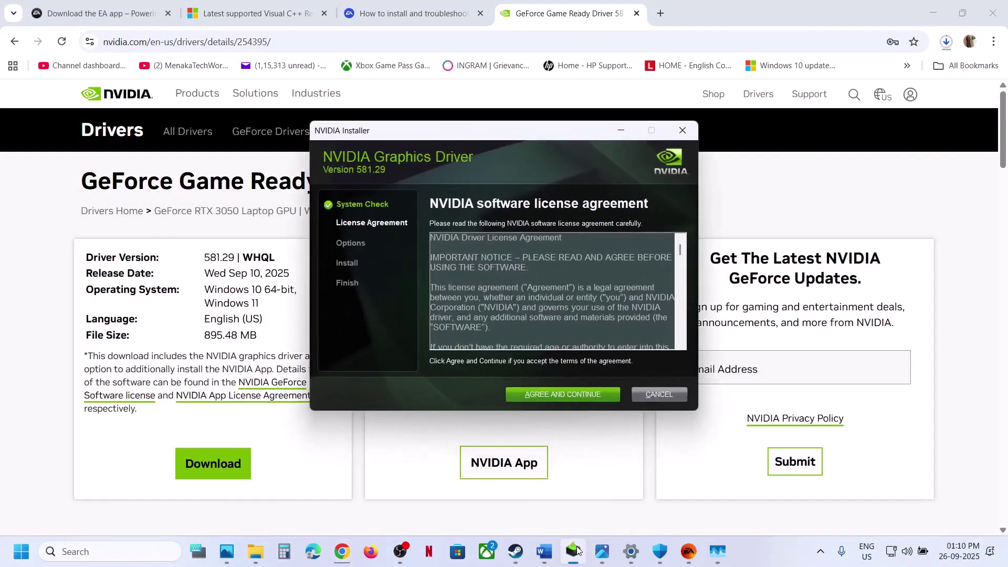
click(564, 394)
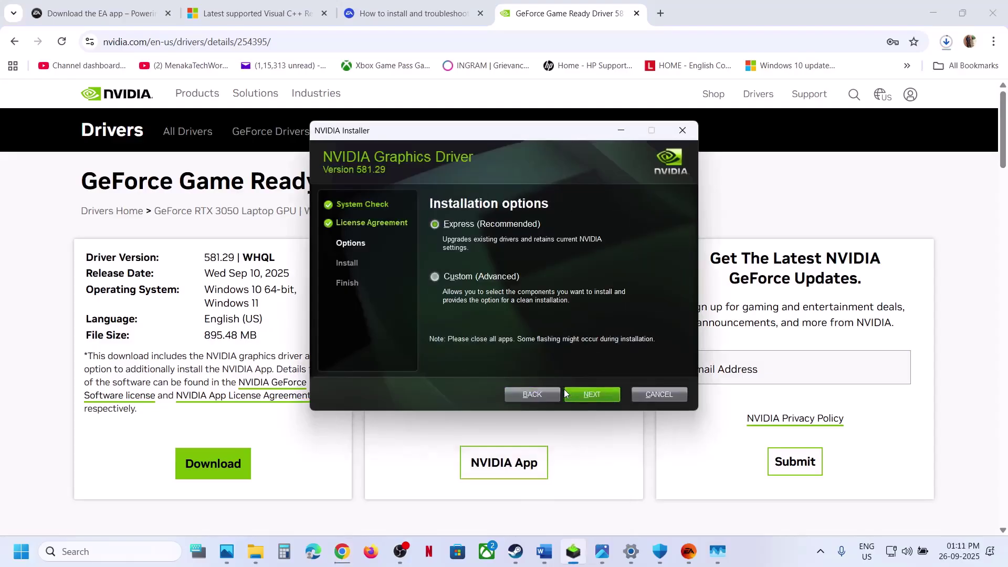
click(461, 278)
click(592, 395)
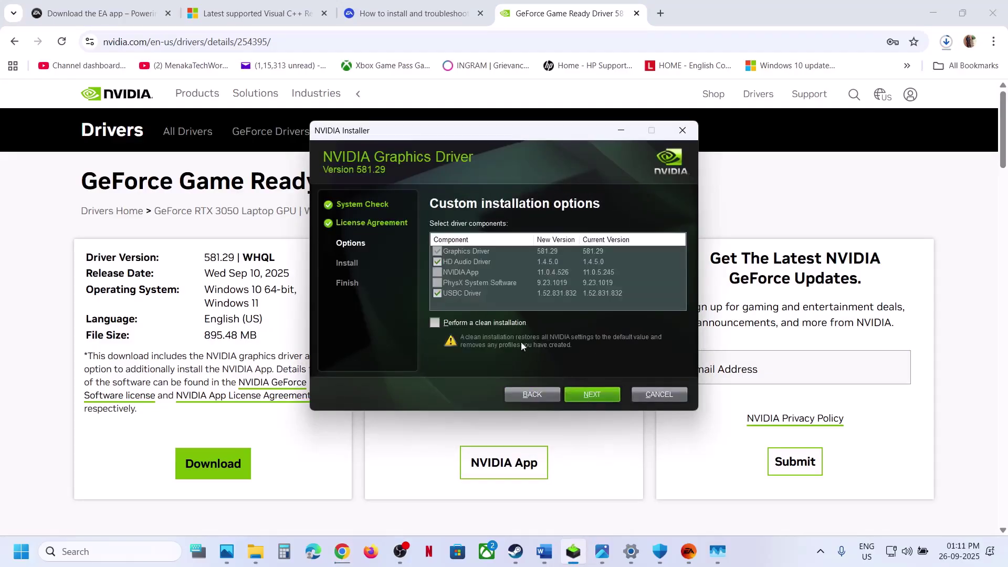
click(436, 322)
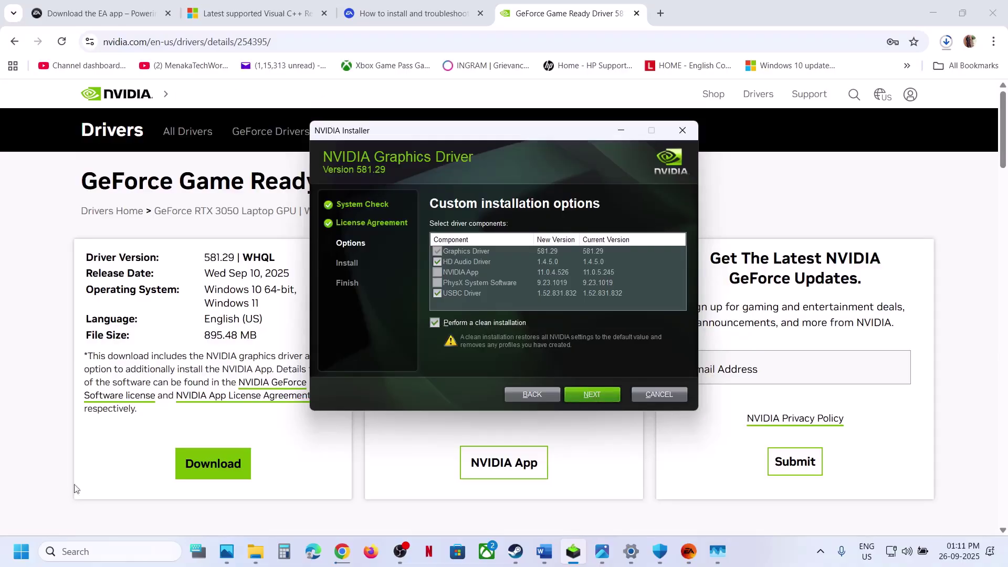
Check the Start menu's power options without restarting, then return to the Word guide at Step 15
click(23, 553)
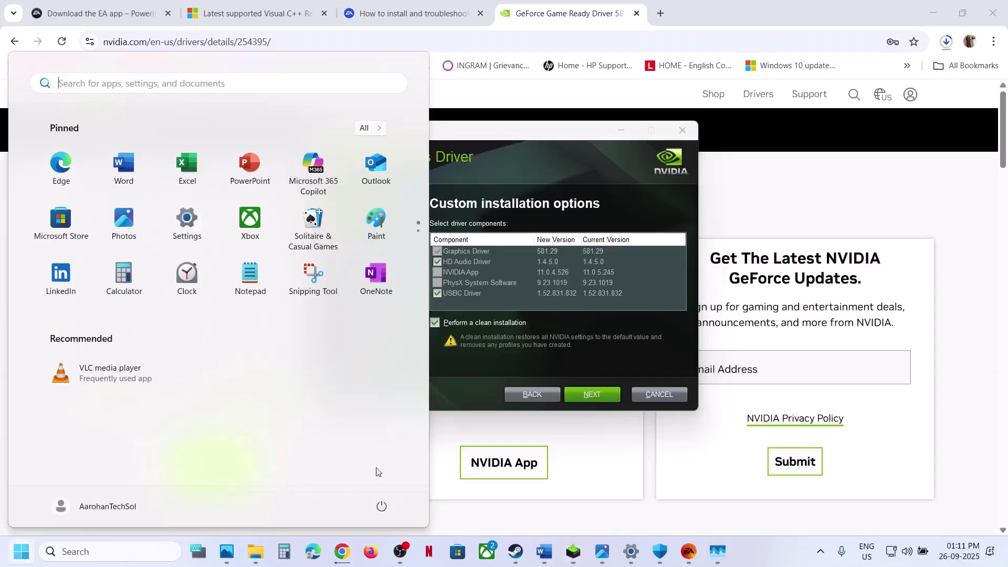
click(382, 506)
click(543, 551)
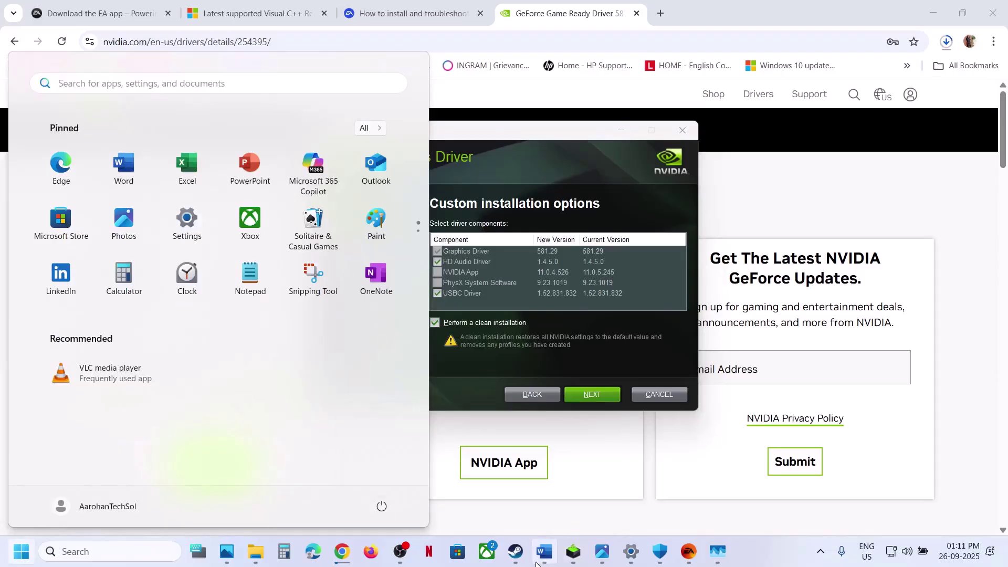
click(541, 551)
scroll(402, 311, down, 3)
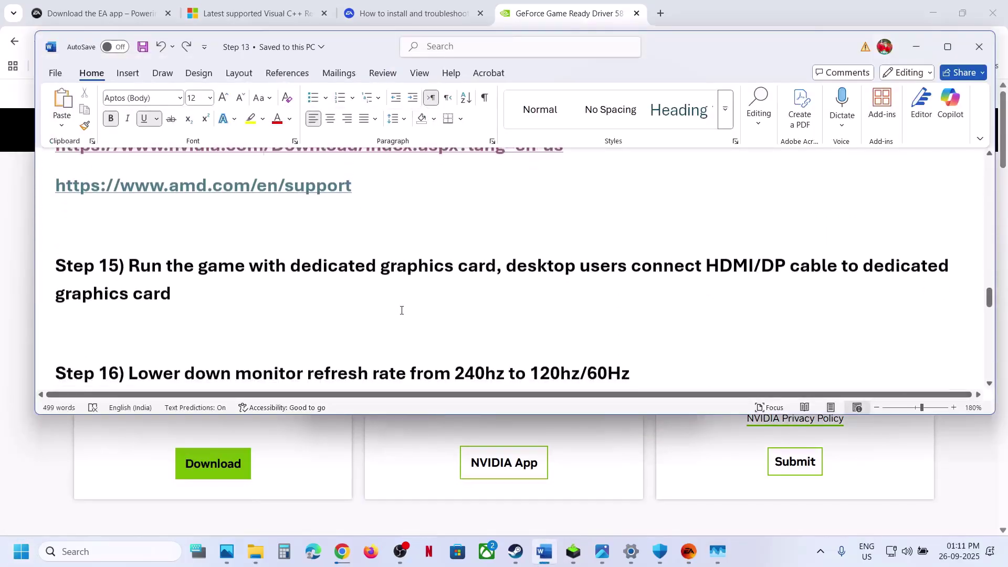
Search 'graphics' from Step 15 and open the Windows Graphics settings page
click(427, 273)
double_click(427, 273)
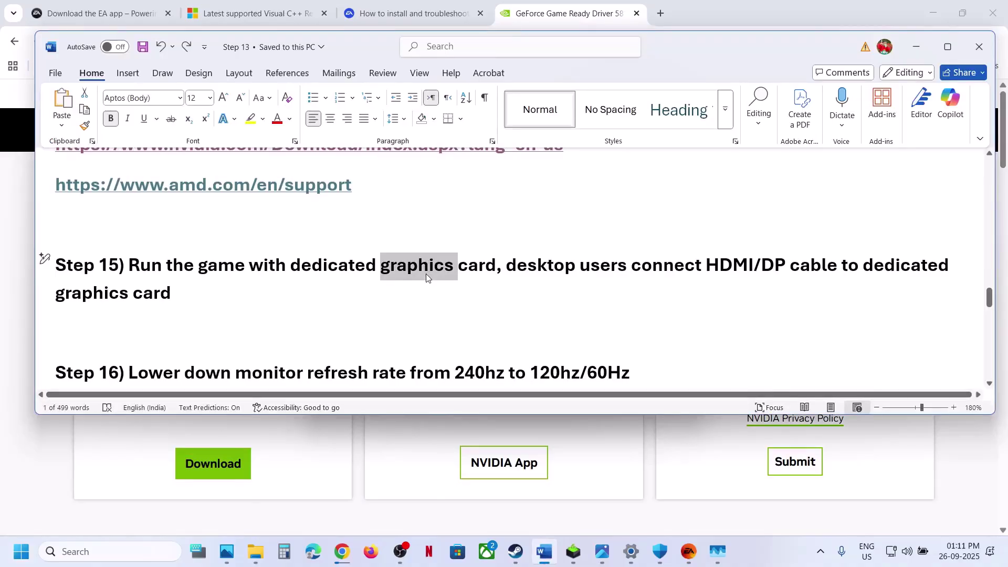
click(162, 548)
text(graphics)
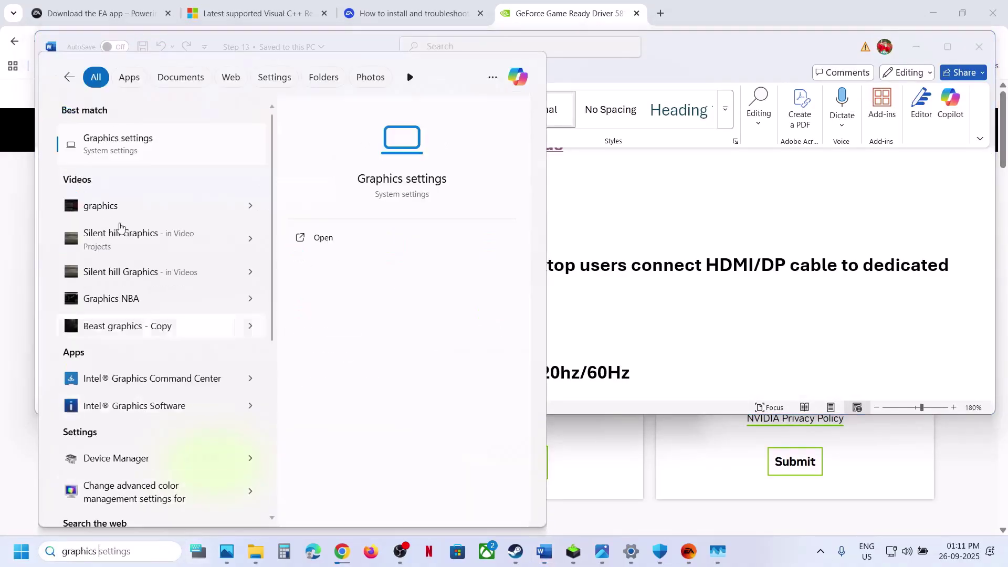
click(113, 134)
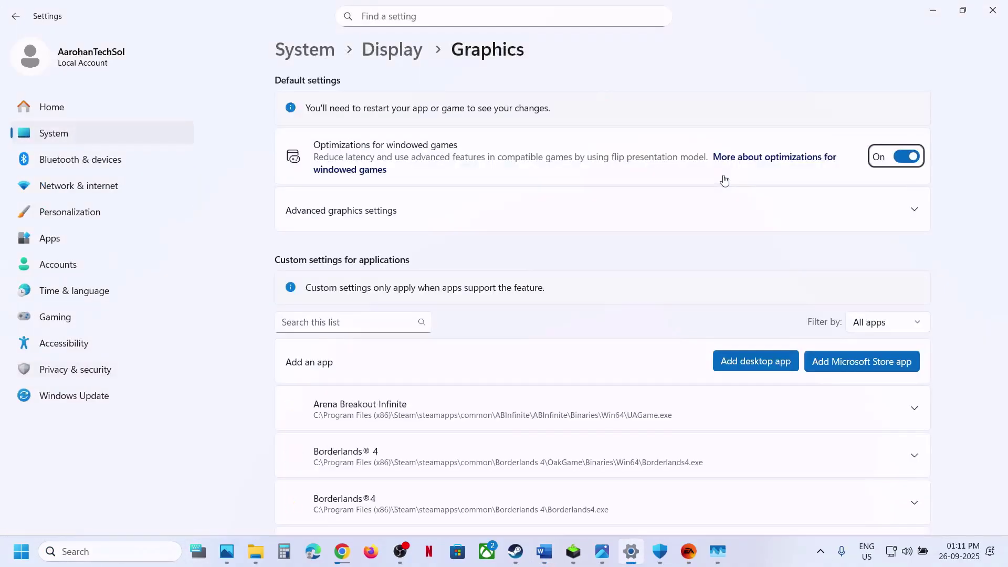
Add EA SPORTS FC 26 to the graphics list and set its GPU preference to High Performance
click(729, 359)
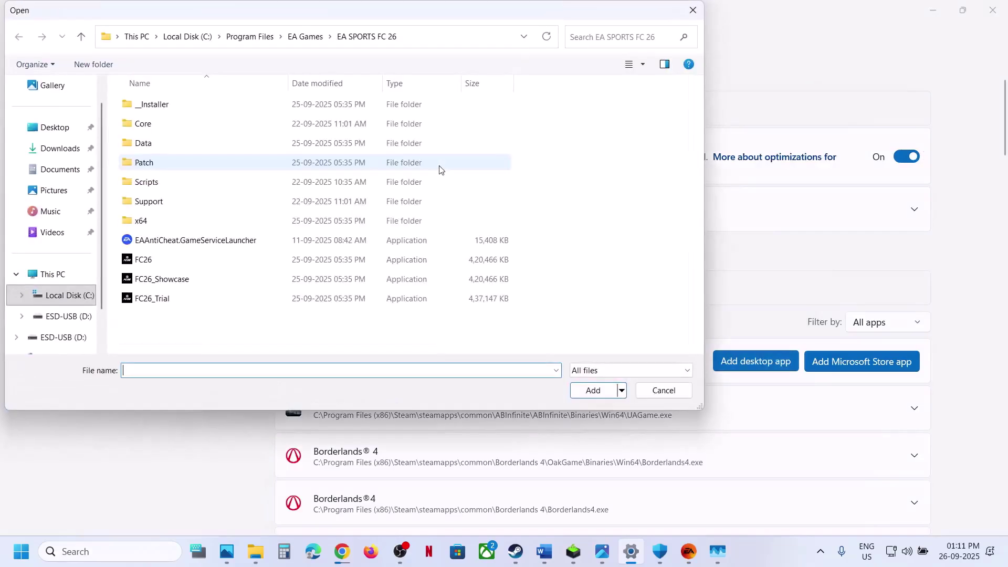
click(173, 265)
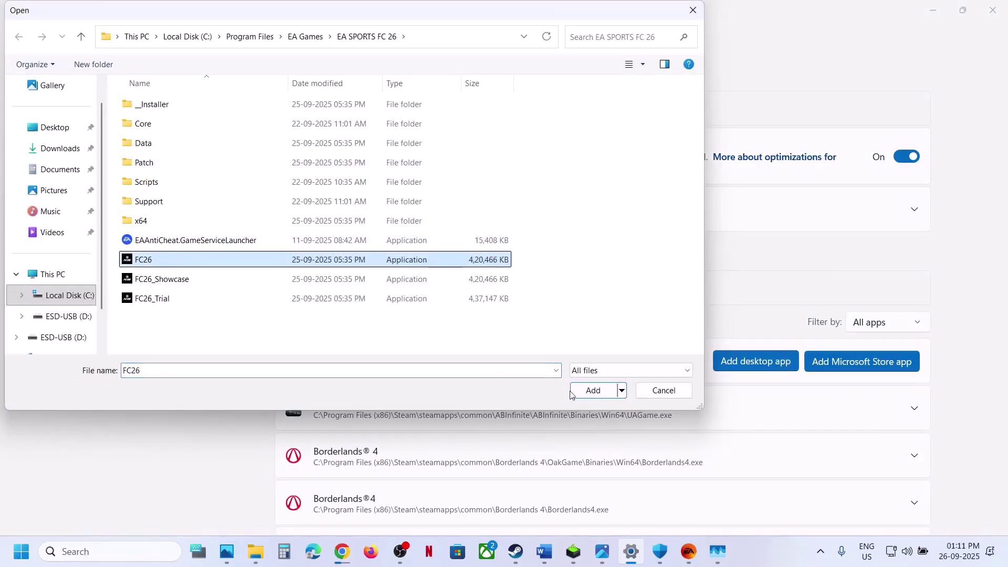
click(591, 389)
scroll(577, 393, down, 4)
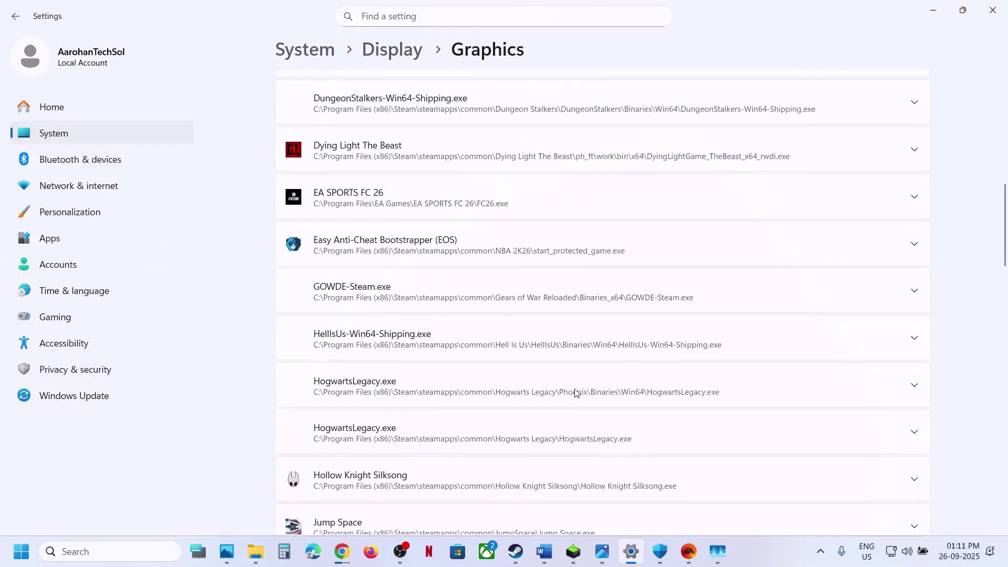
click(423, 231)
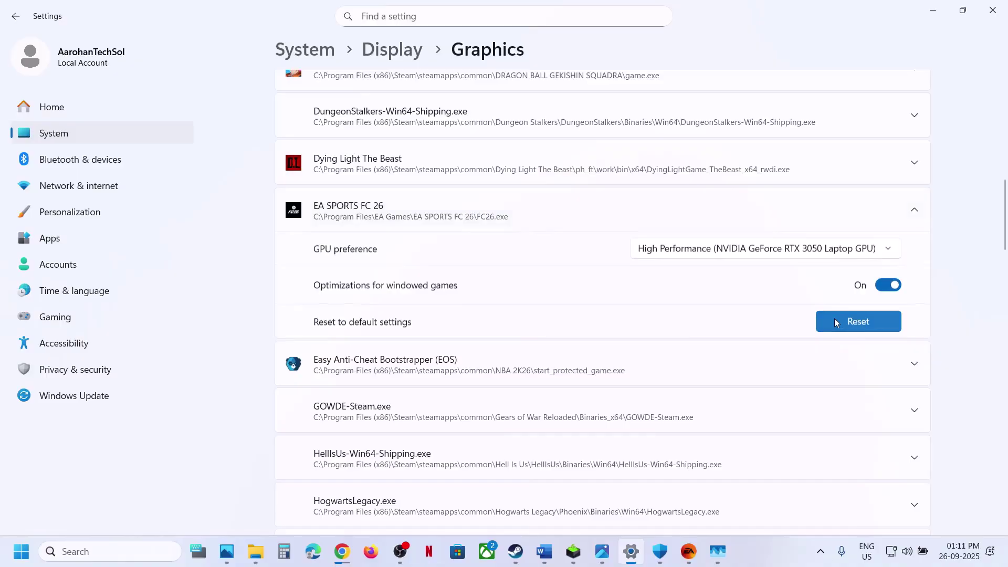
click(808, 250)
click(665, 249)
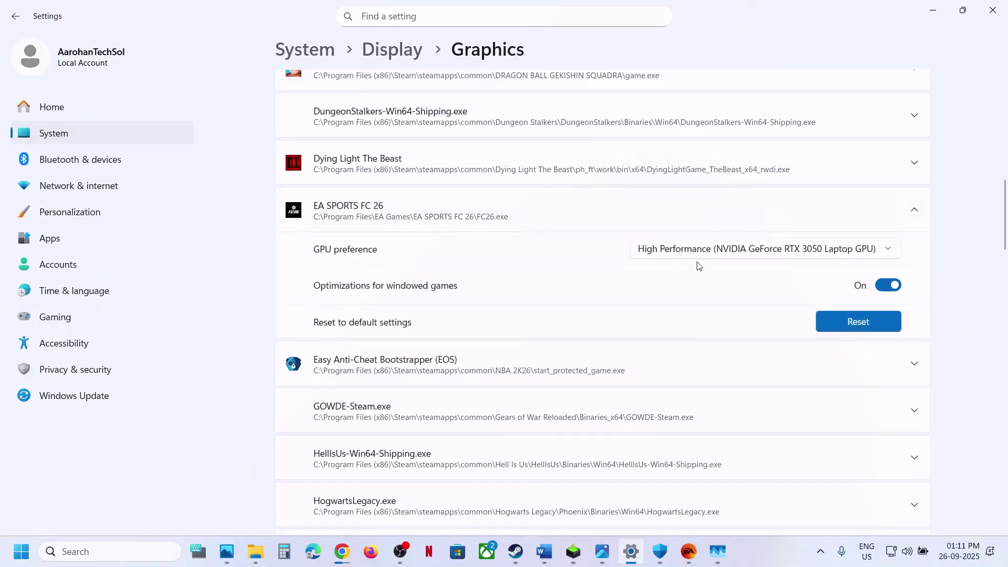
click(992, 10)
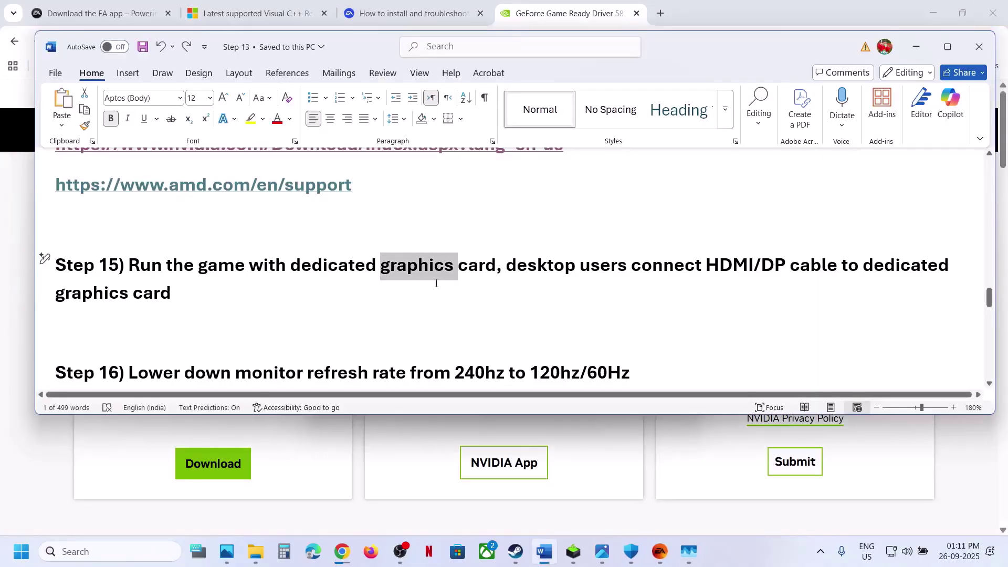
scroll(439, 281, down, 2)
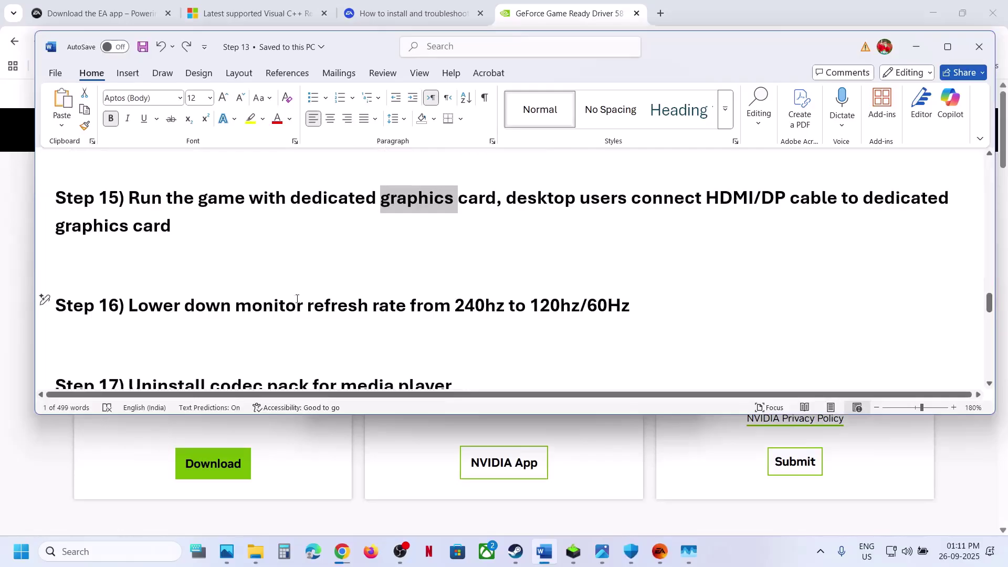
drag(235, 306, 505, 307)
click(480, 308)
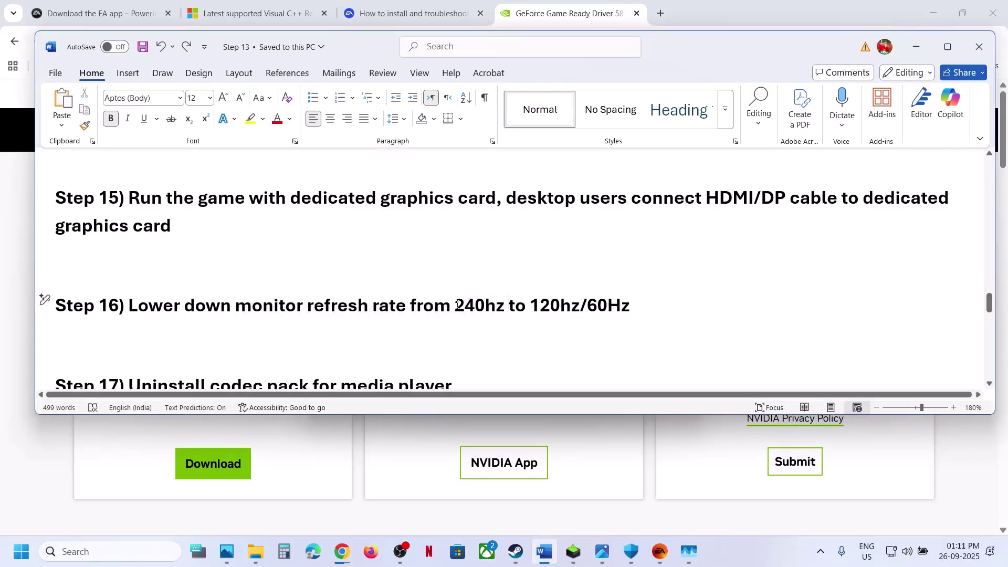
drag(456, 305, 626, 308)
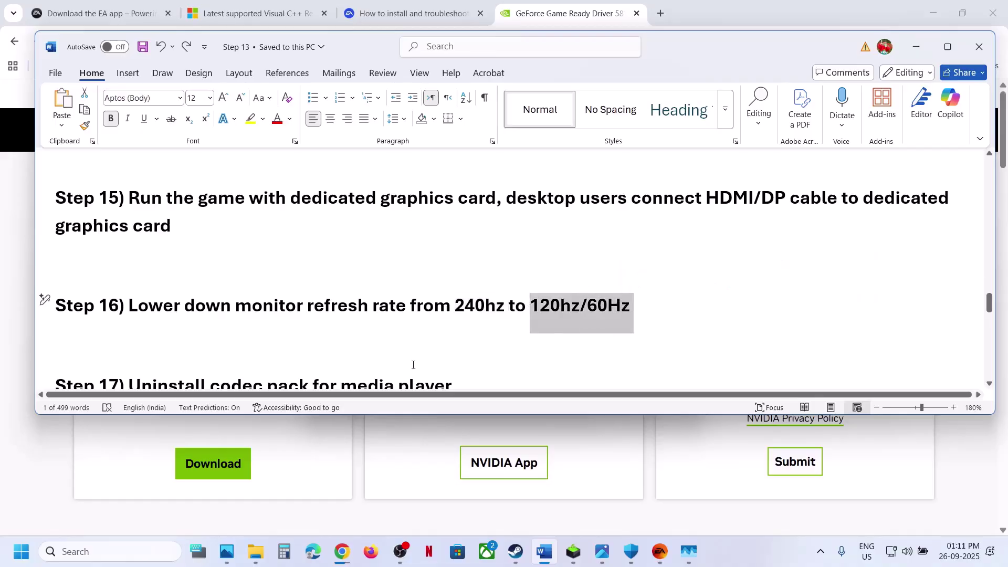
key(super+i)
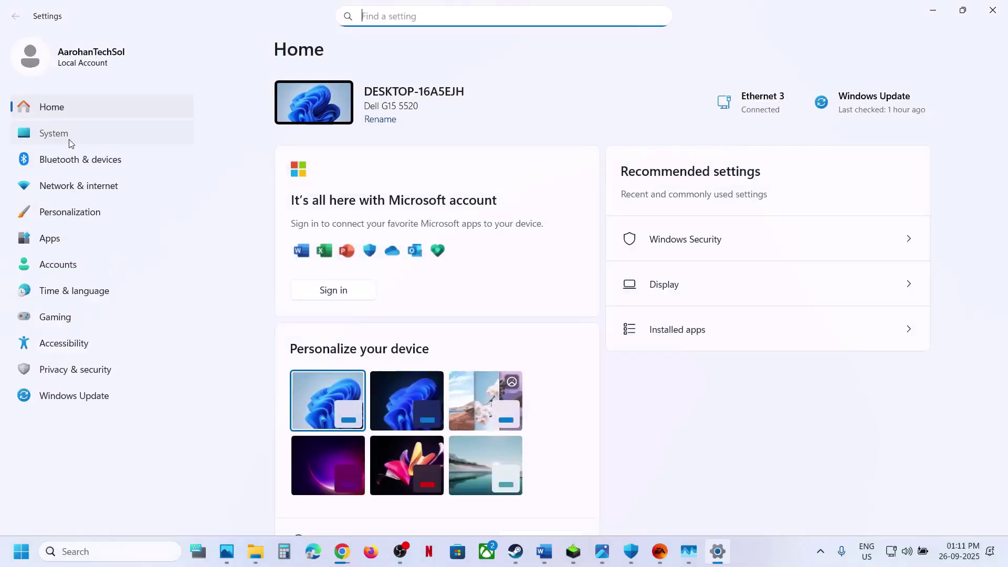
click(58, 135)
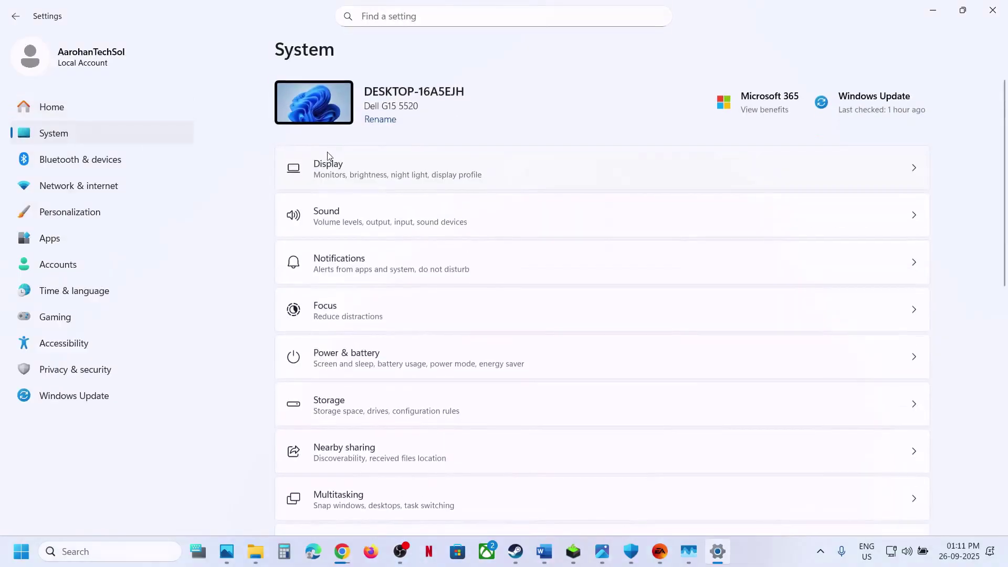
scroll(371, 248, down, 5)
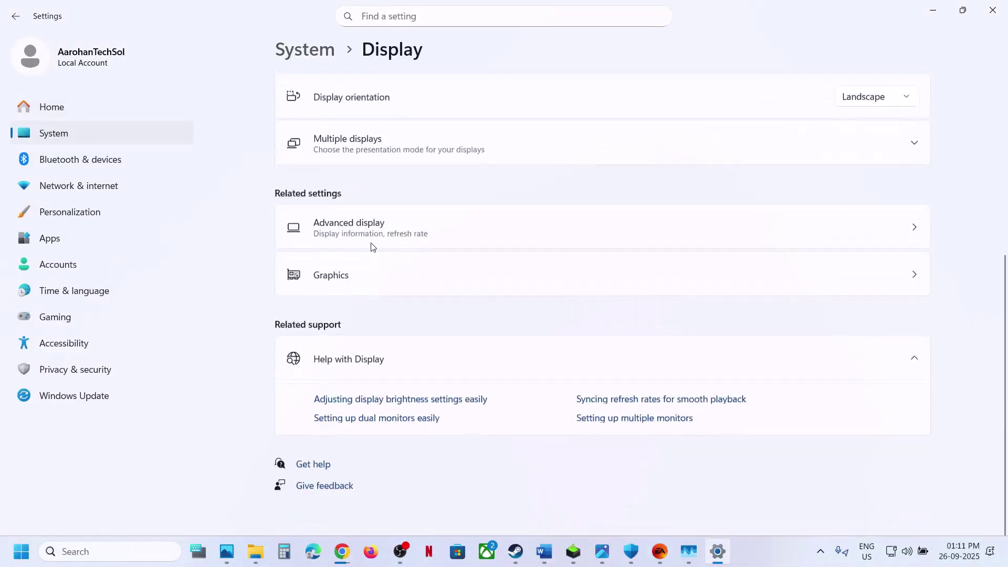
click(366, 250)
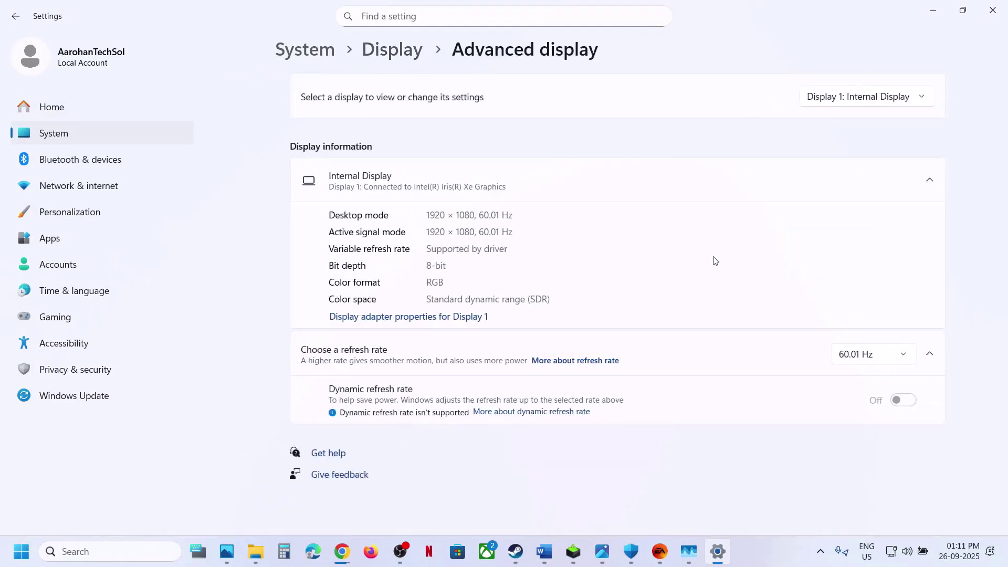
click(843, 358)
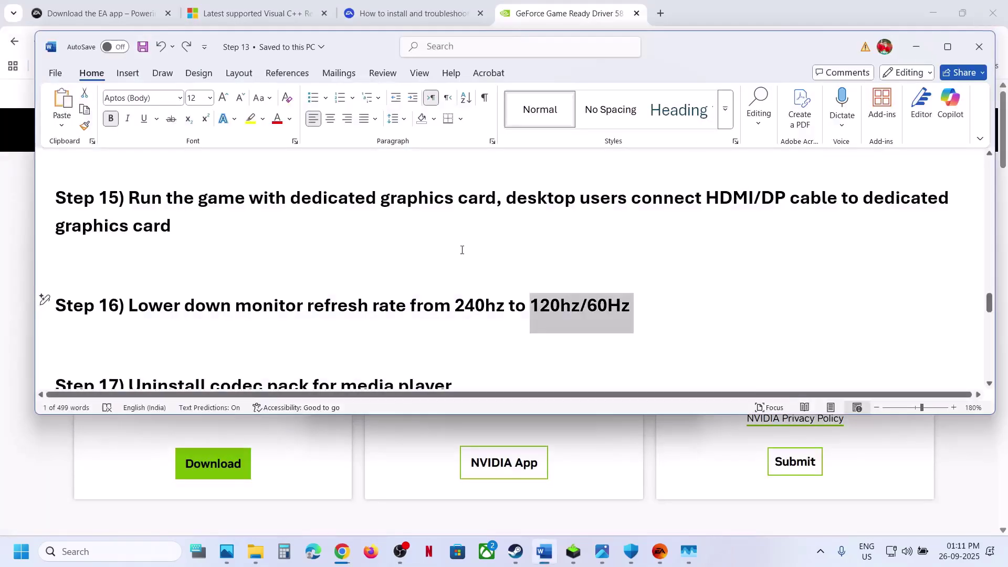
scroll(462, 250, down, 2)
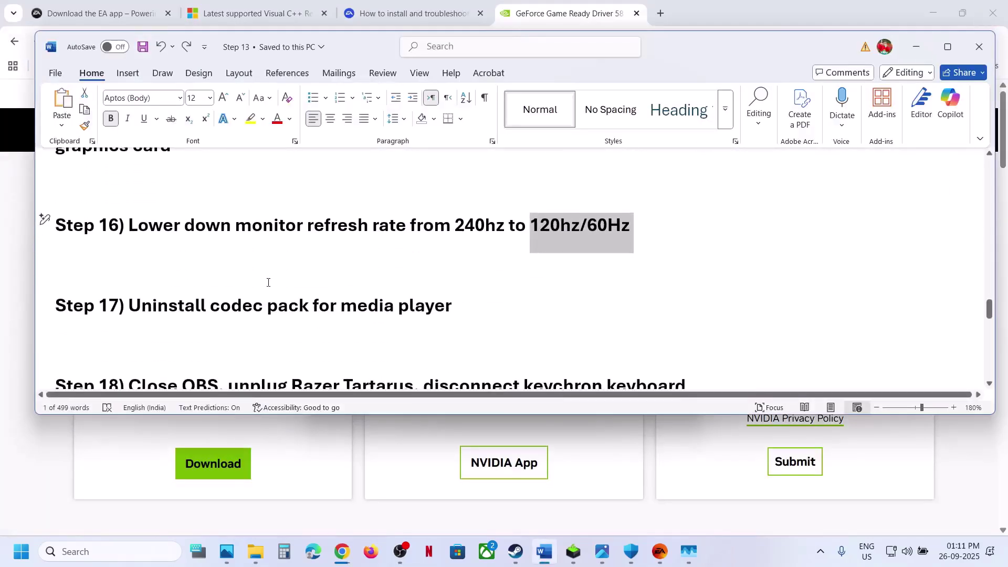
Highlight Steps 17–18 of the guide, including disconnecting the Keychron keyboard, and follow Step 19's DirectX download link
drag(237, 315, 453, 308)
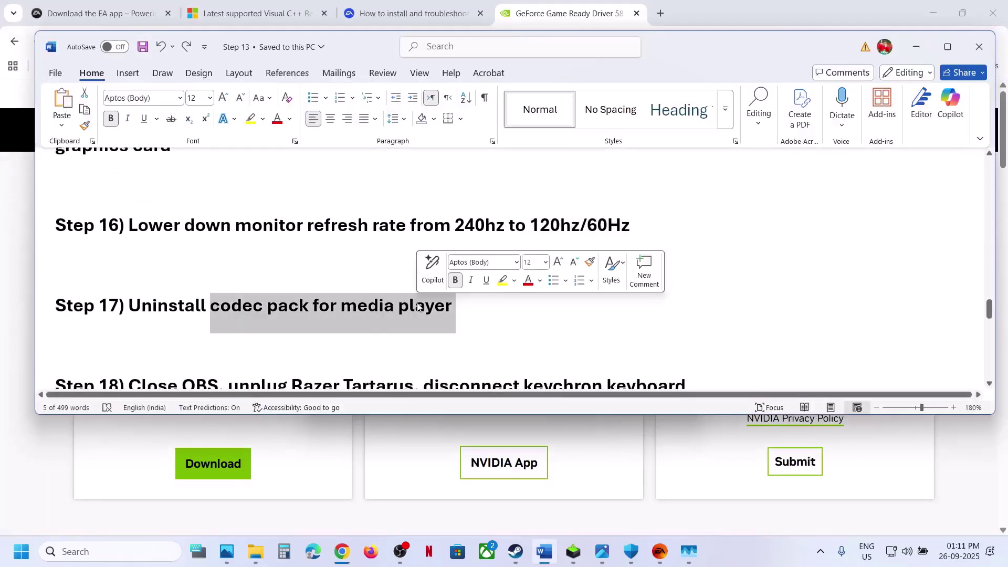
scroll(418, 303, down, 2)
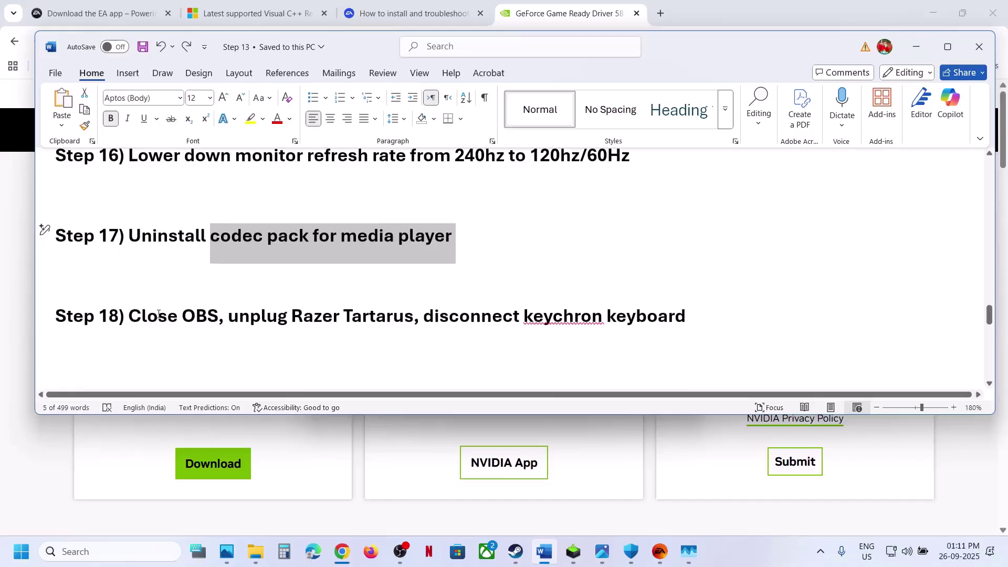
drag(154, 315, 686, 316)
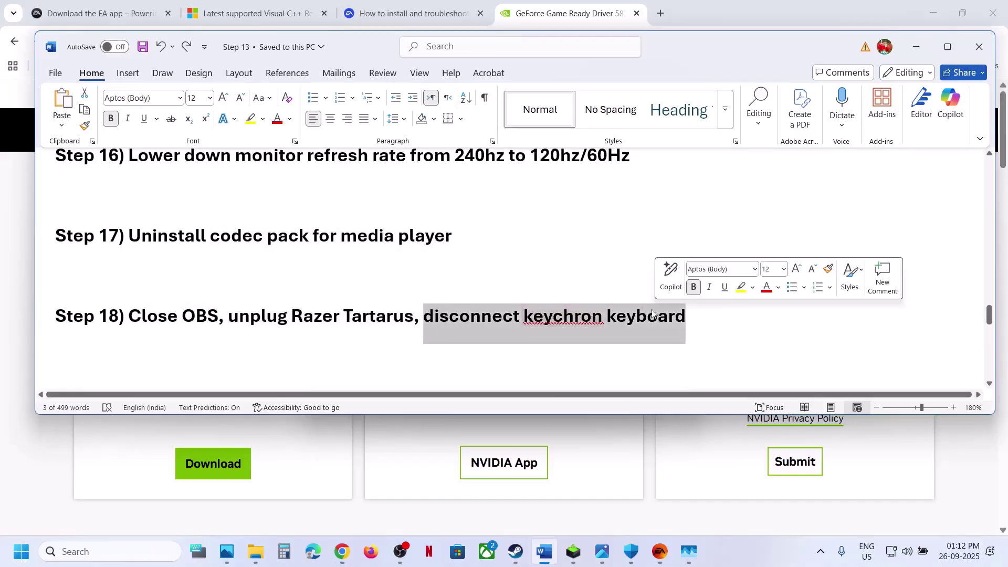
scroll(405, 301, down, 3)
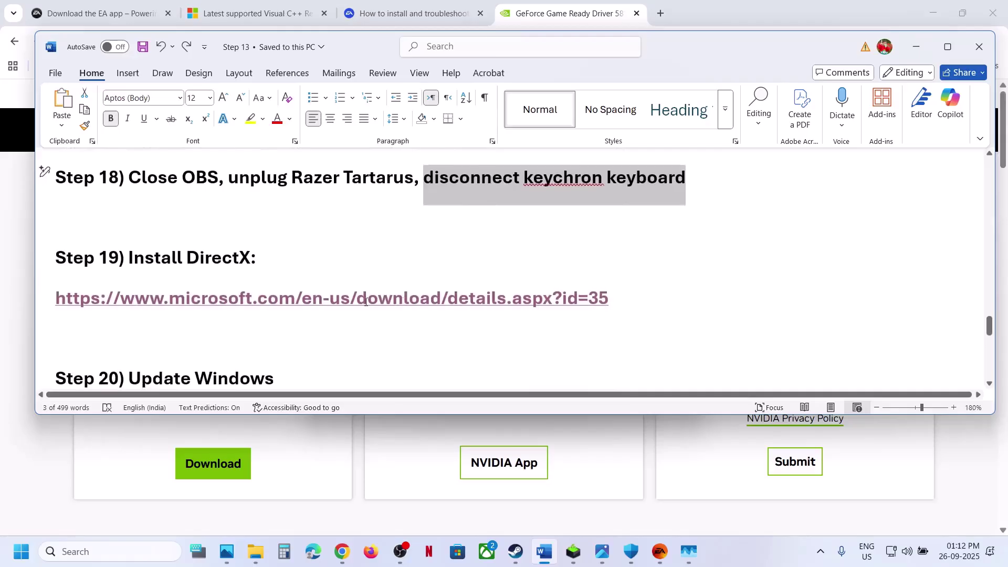
ctrl+click(338, 307)
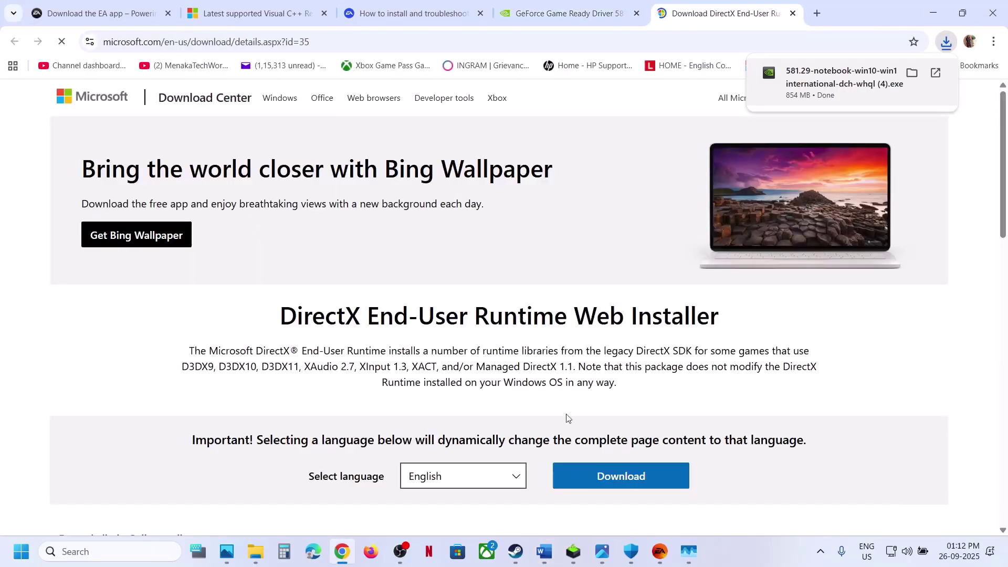
Download the DirectX web installer and run dxwebsetup.exe with administrator approval
click(613, 475)
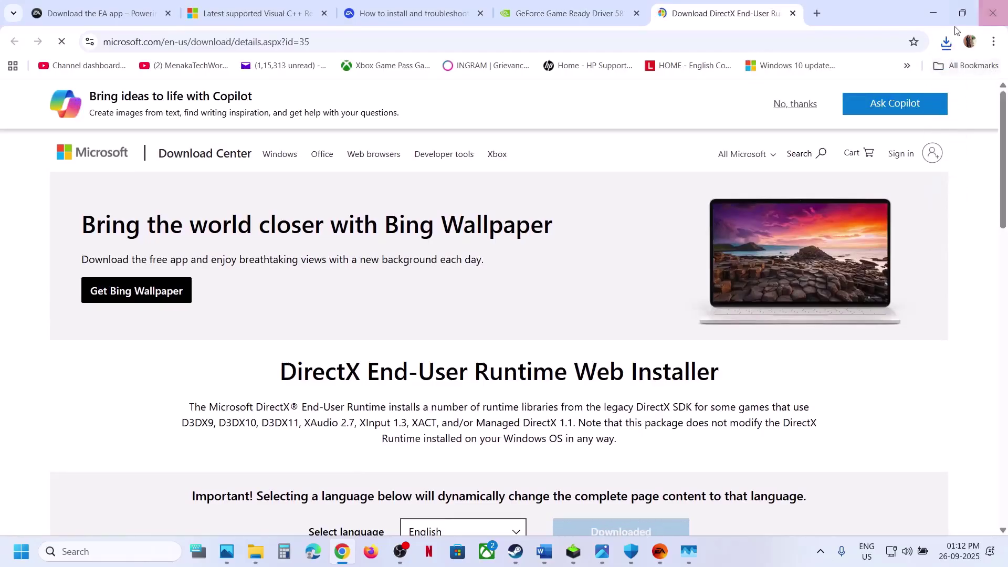
click(947, 44)
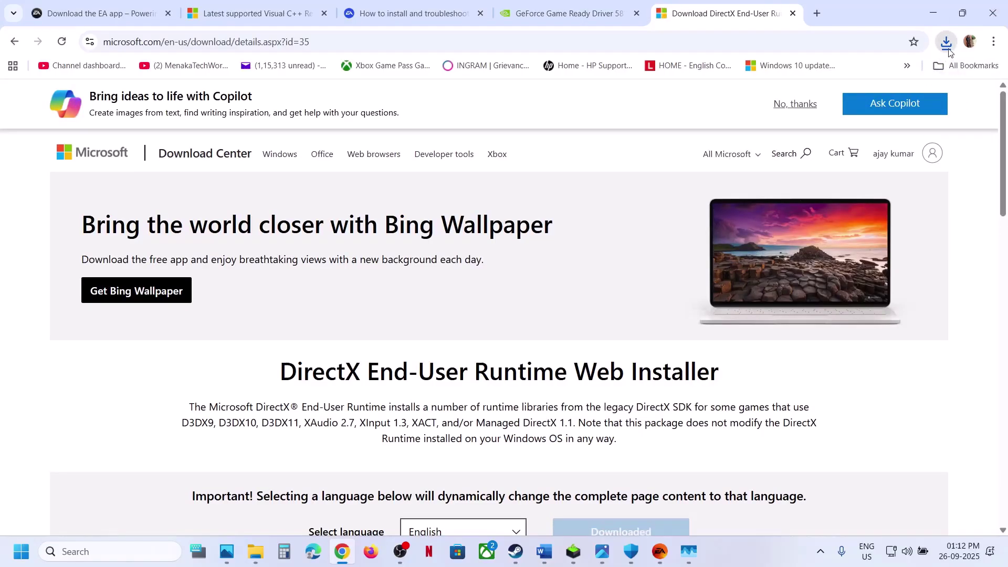
click(835, 101)
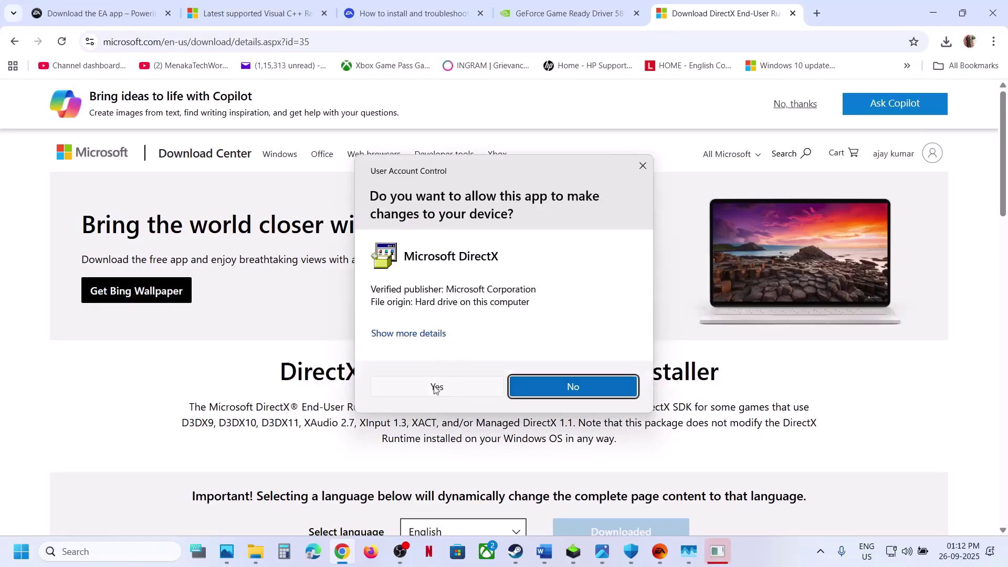
click(433, 389)
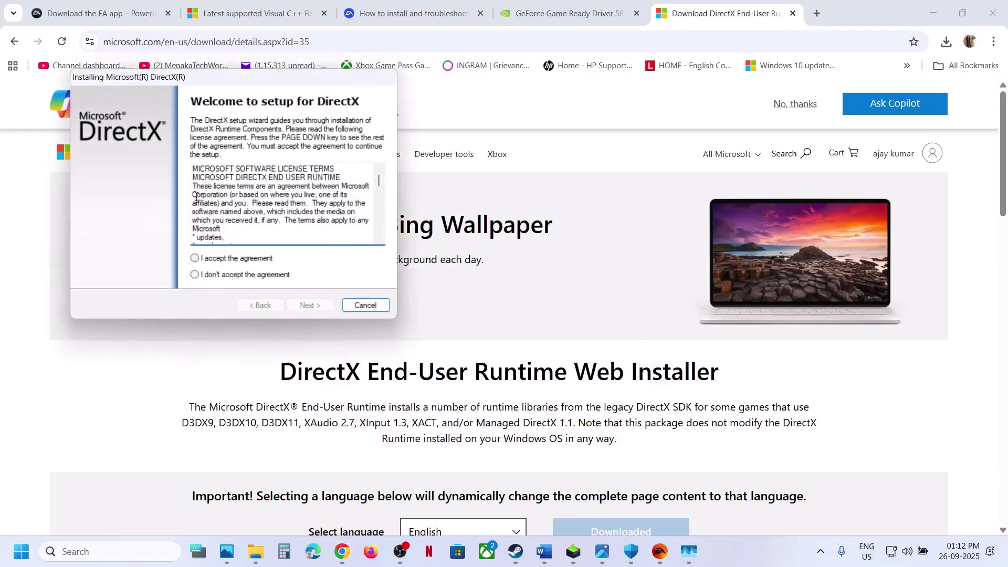
Accept the DirectX licence, decline the Bing Bar offer and begin installing the runtime components
click(194, 258)
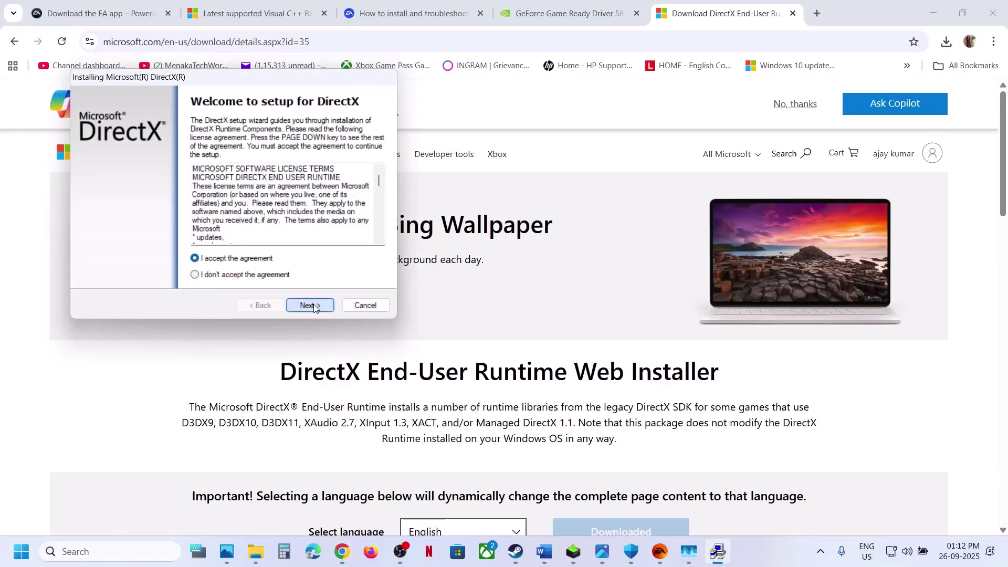
click(310, 305)
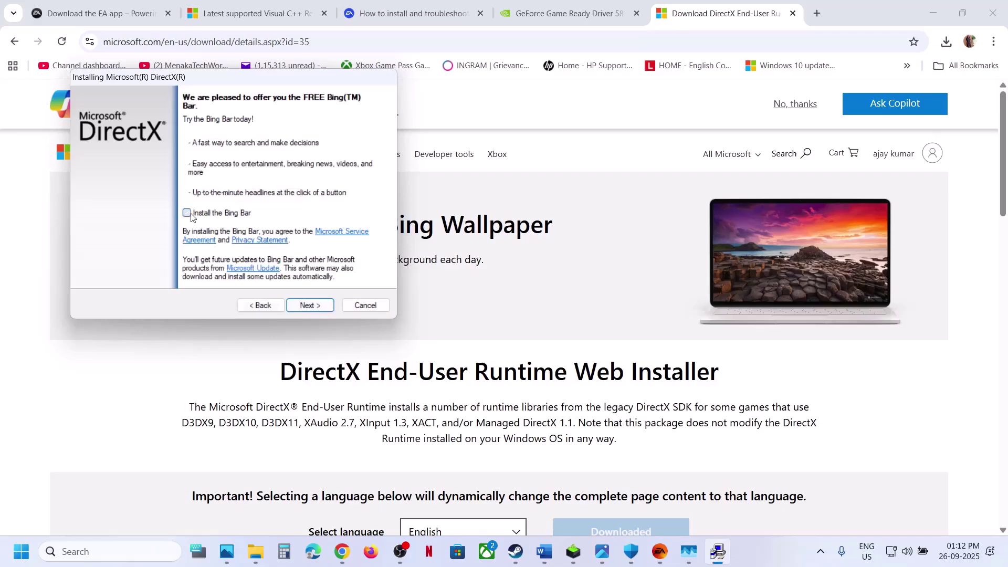
click(302, 307)
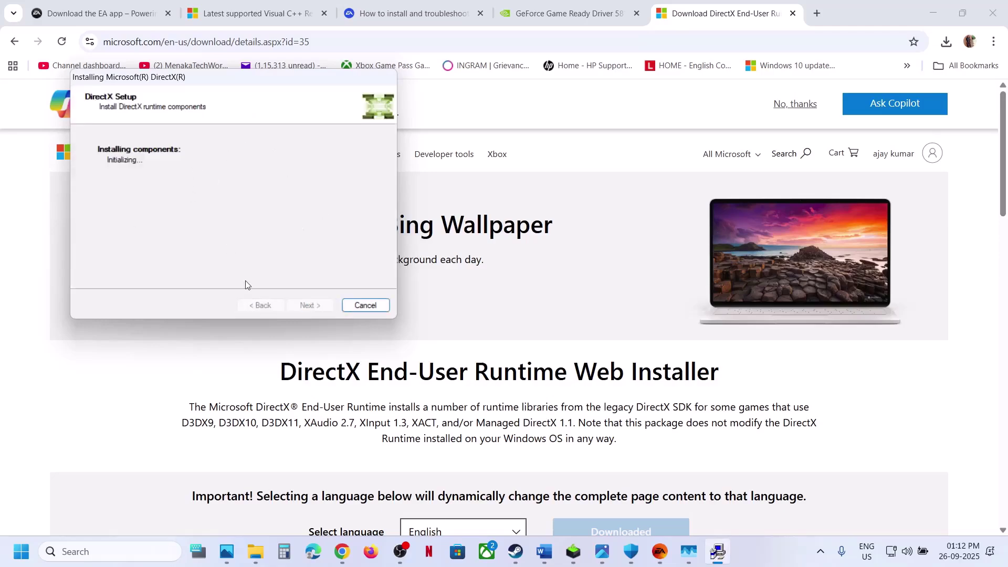
click(21, 551)
click(387, 503)
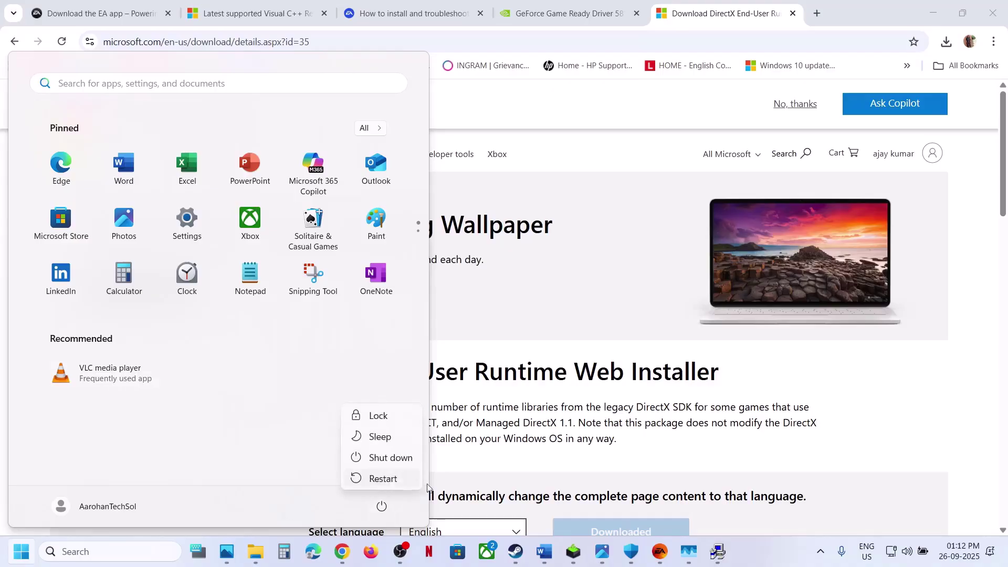
Start a check for new updates on the Windows Update page in Settings
click(544, 552)
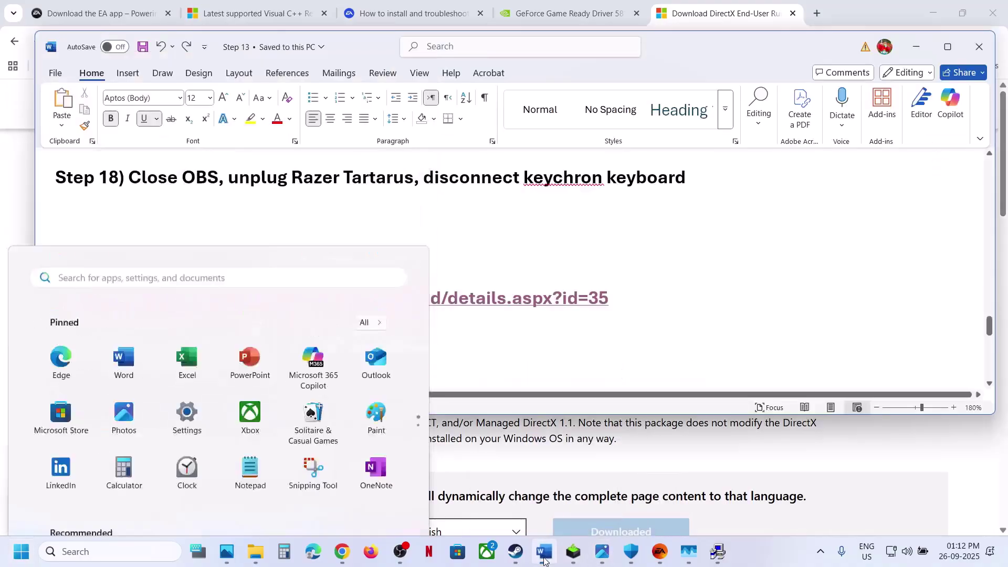
scroll(370, 353, down, 2)
key(super+i)
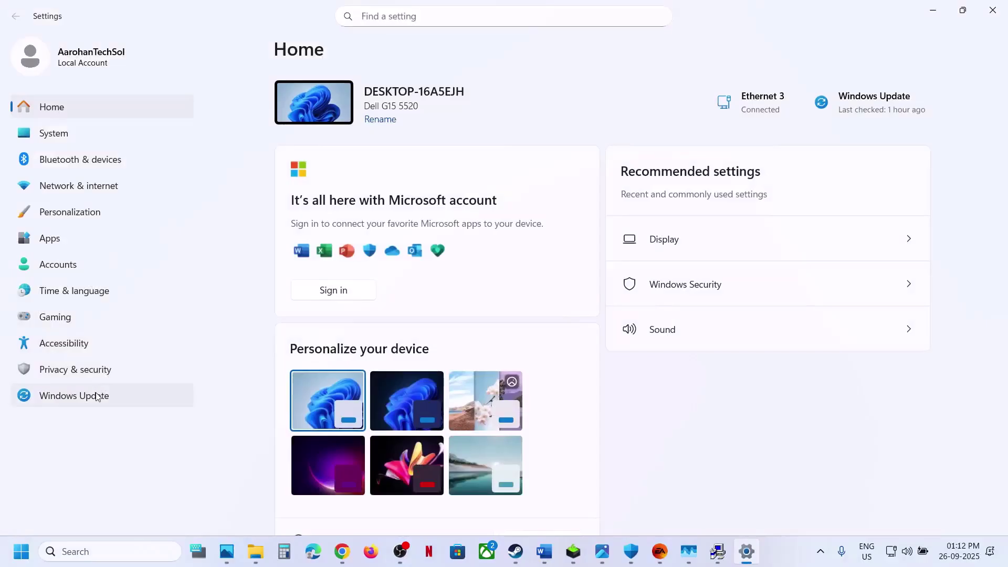
click(97, 396)
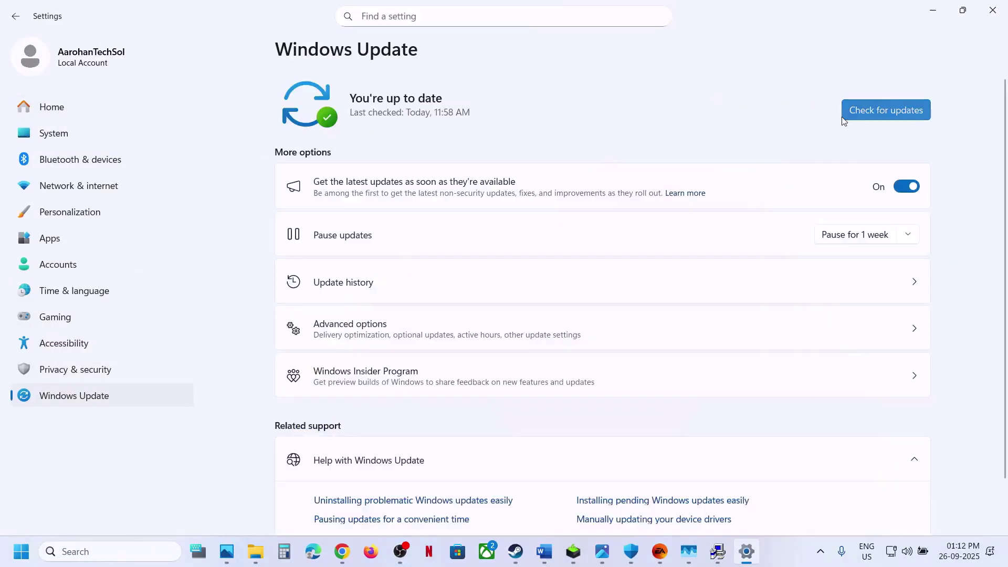
click(866, 115)
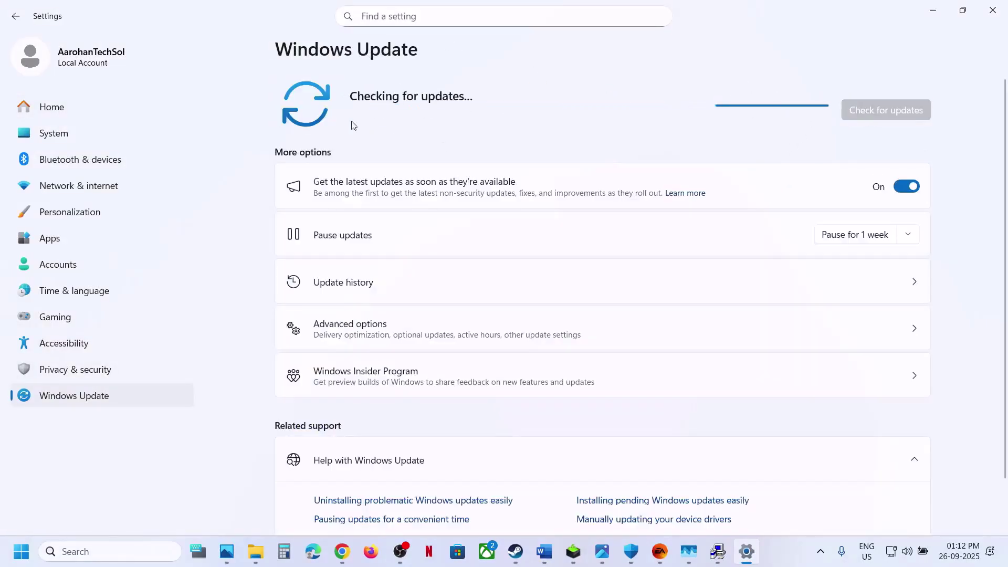
Look over the Start power options, then return to Word's guide at Steps 20–22
key(super)
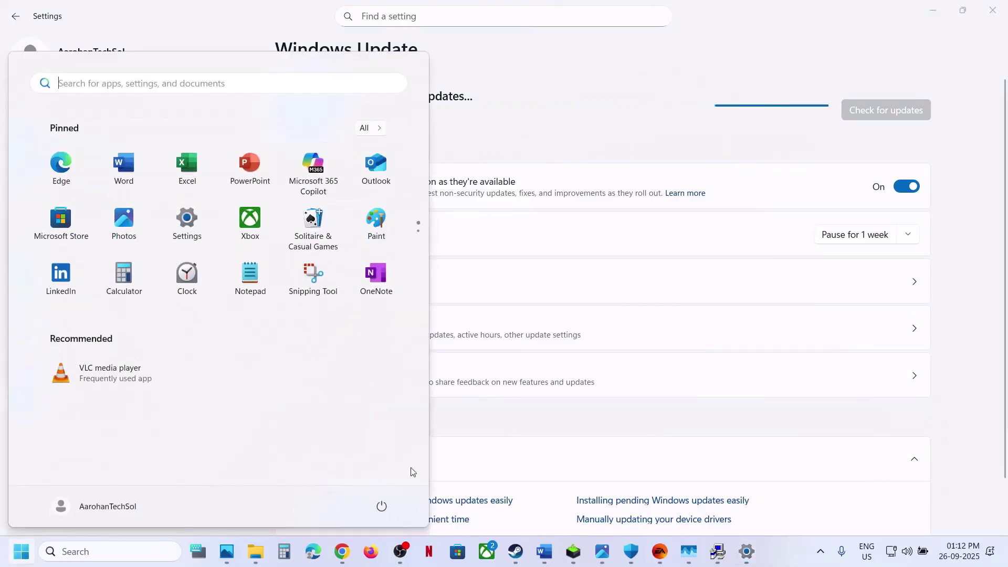
click(387, 503)
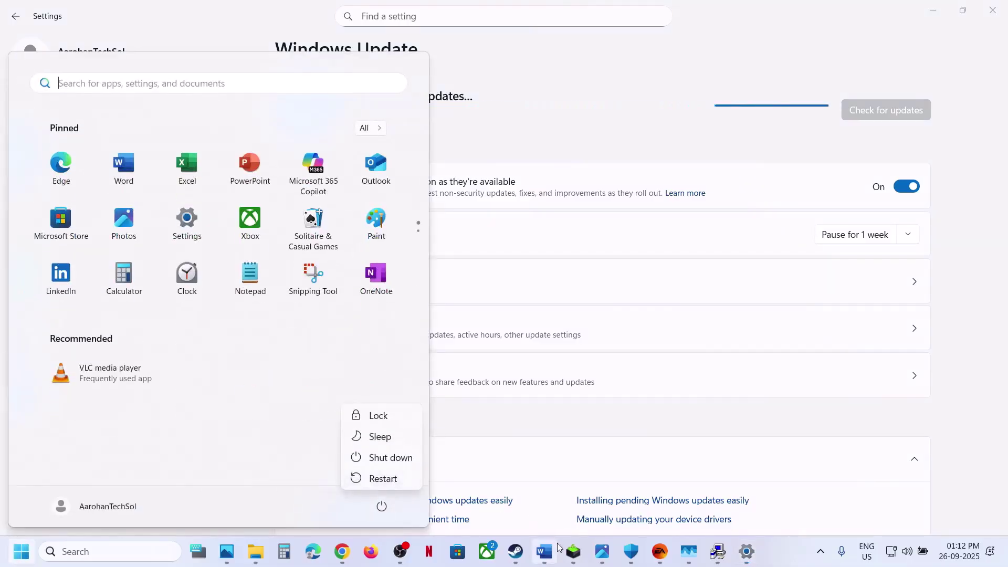
key(Escape)
click(555, 559)
scroll(416, 326, down, 3)
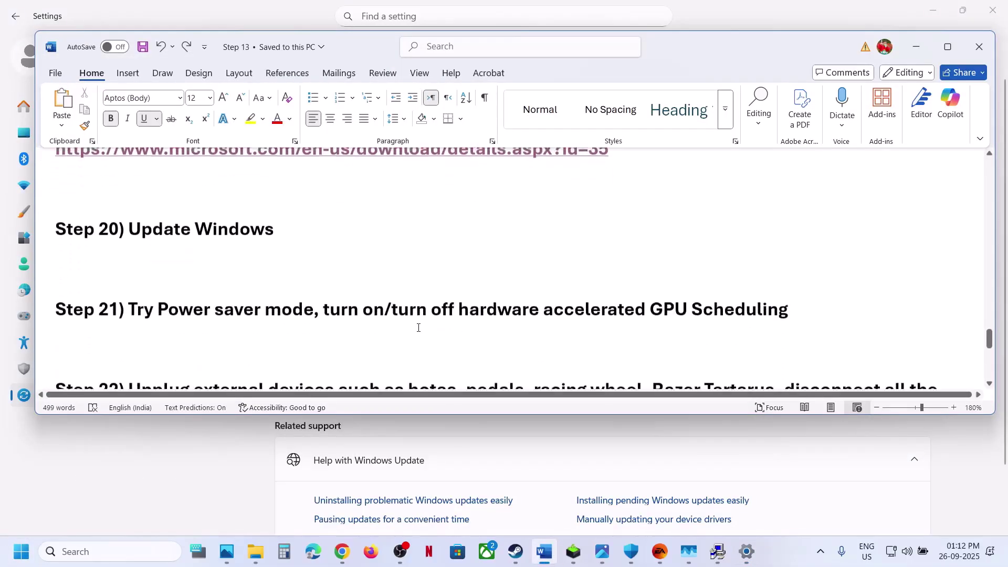
Open Control Panel's Hardware and Sound > Power Options showing Balanced, then view Power Saver.jpg
click(112, 549)
text(control)
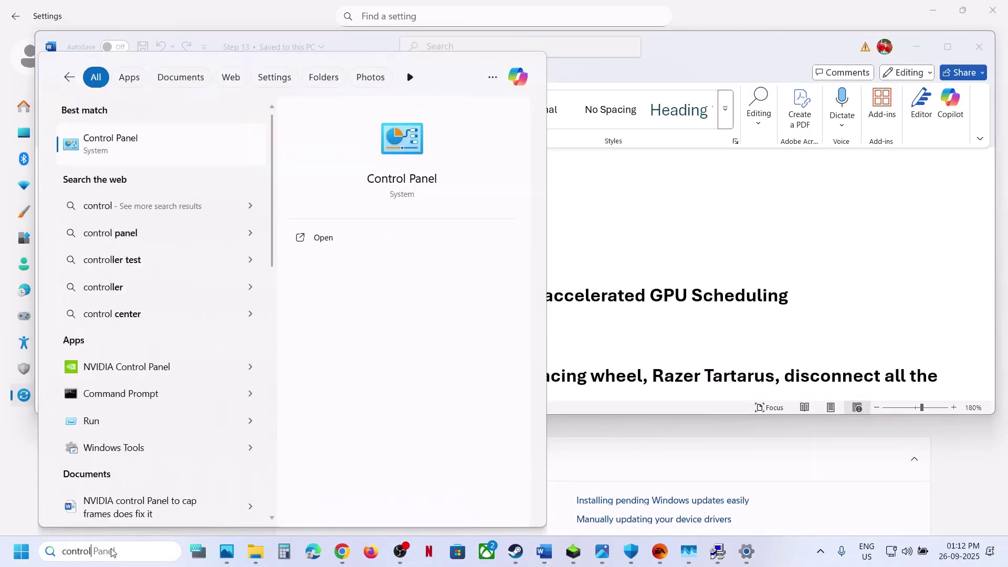
key(Return)
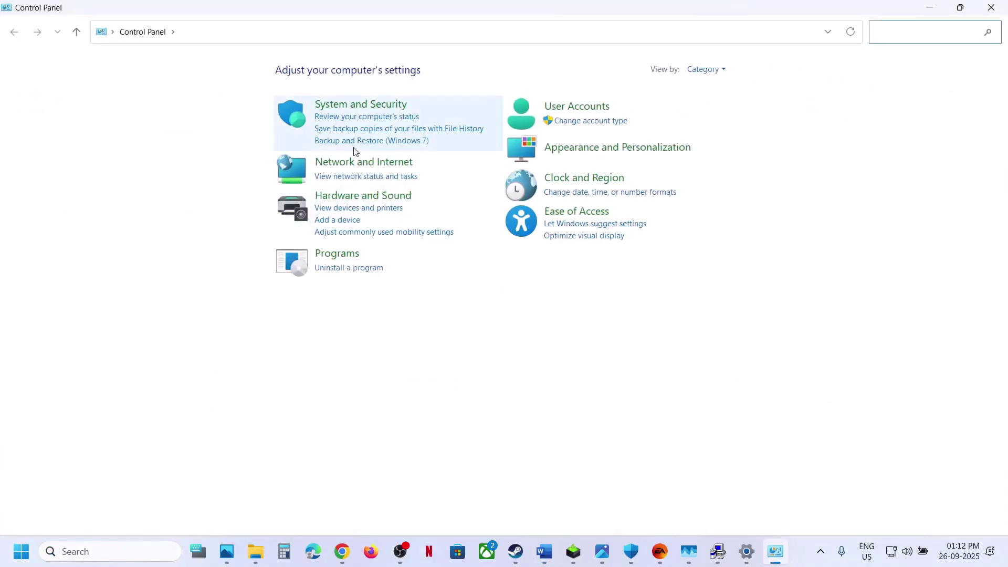
click(342, 196)
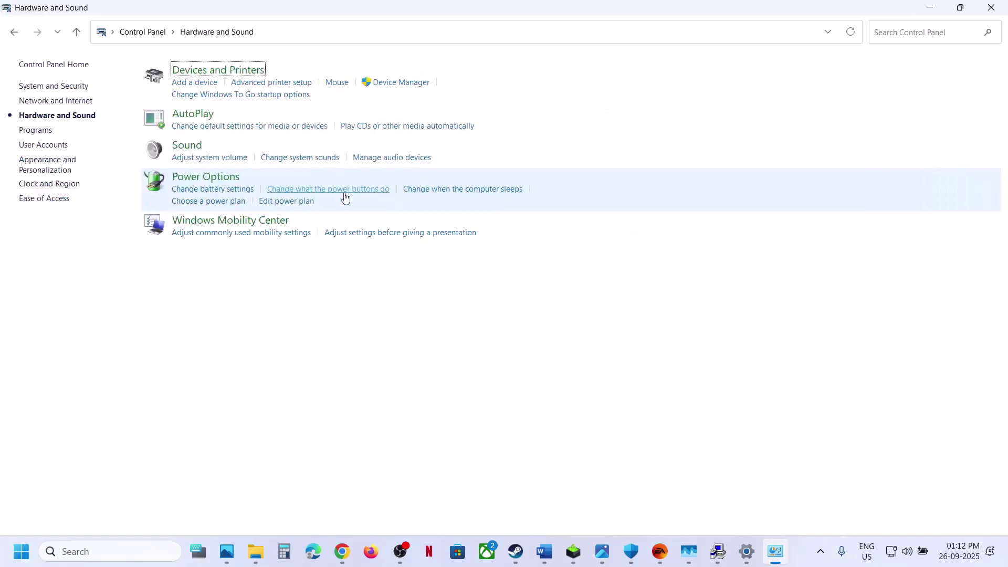
click(210, 179)
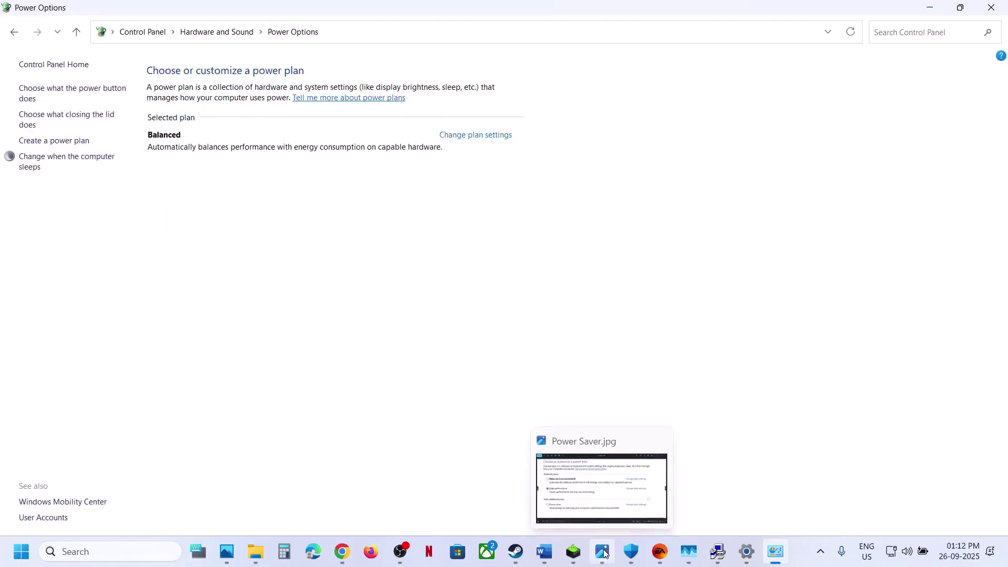
click(602, 488)
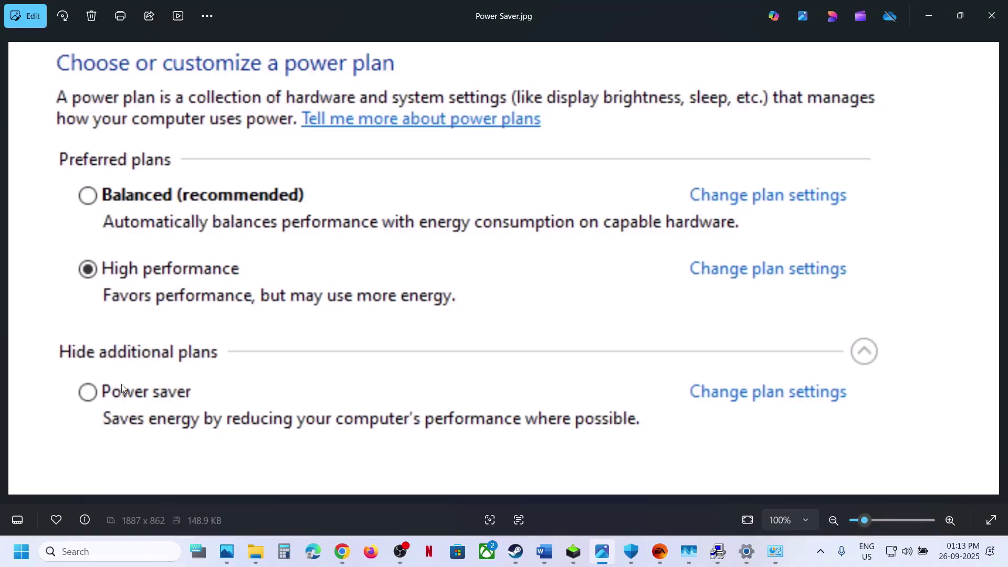
Close the Power Saver screenshot and return to the Word checklist
click(991, 15)
click(542, 551)
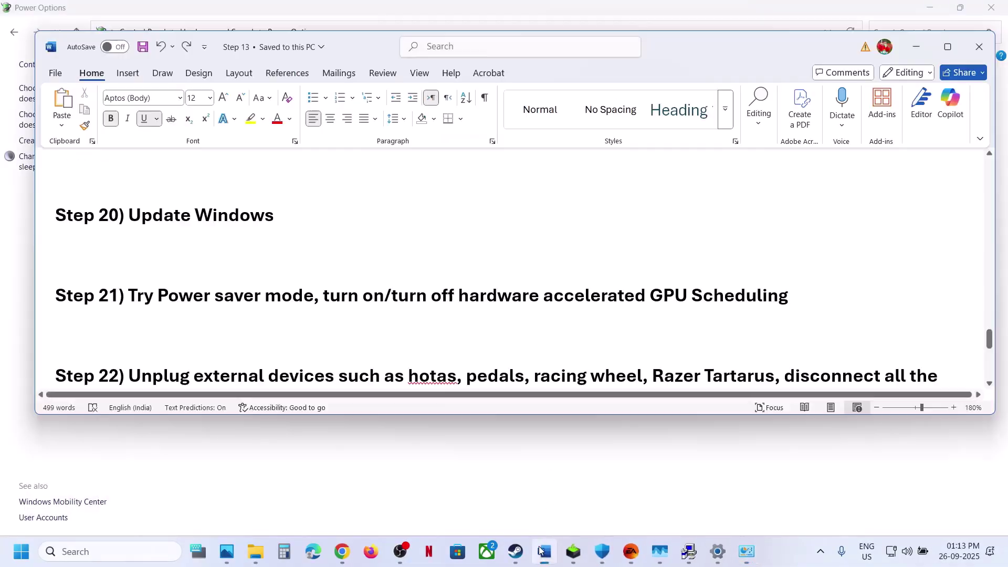
scroll(388, 296, down, 3)
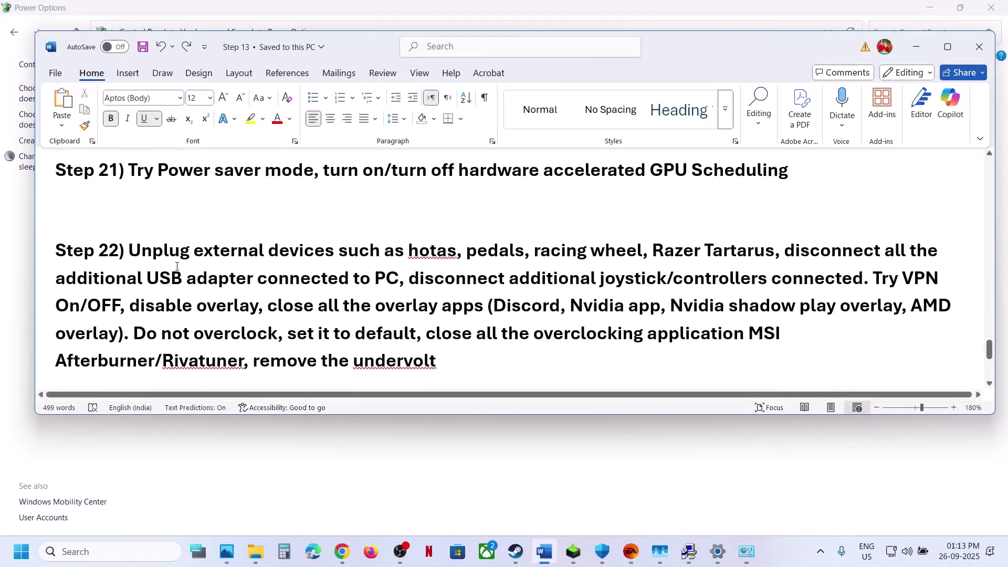
Highlight Step 22's advice on unplugging external devices and extra USB adapters, and disabling overlays
drag(202, 255, 385, 292)
scroll(415, 284, down, 1)
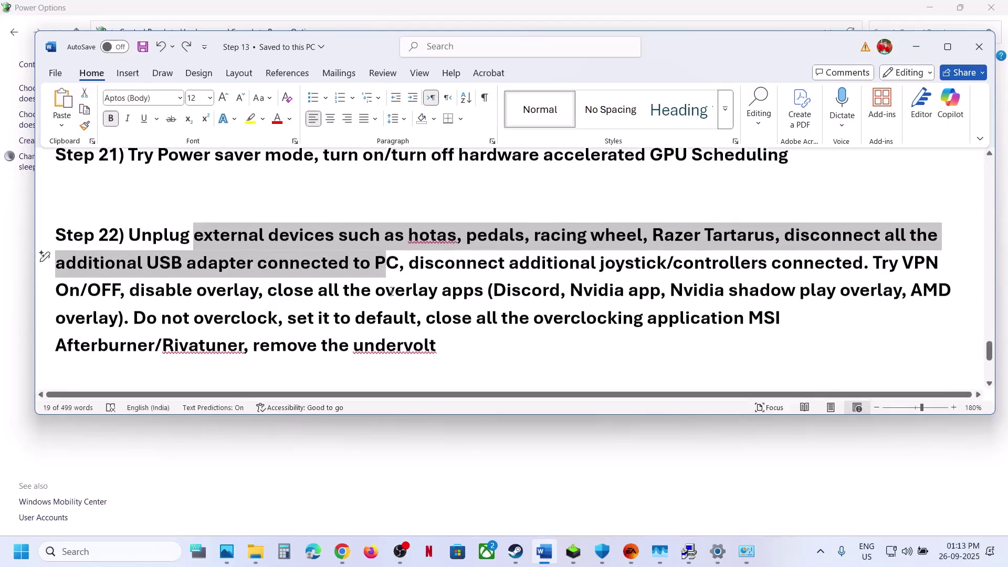
drag(446, 267, 914, 258)
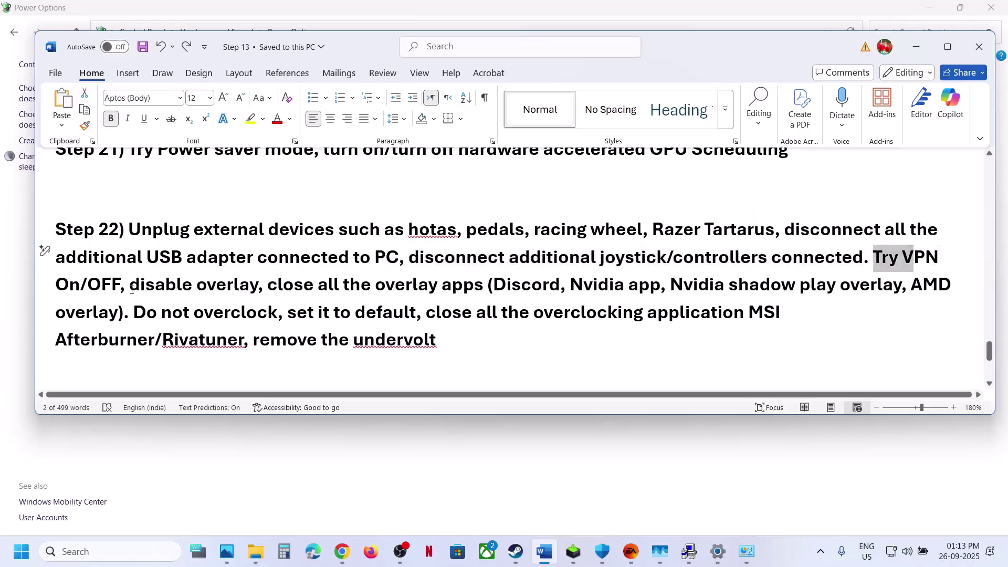
drag(132, 290, 266, 286)
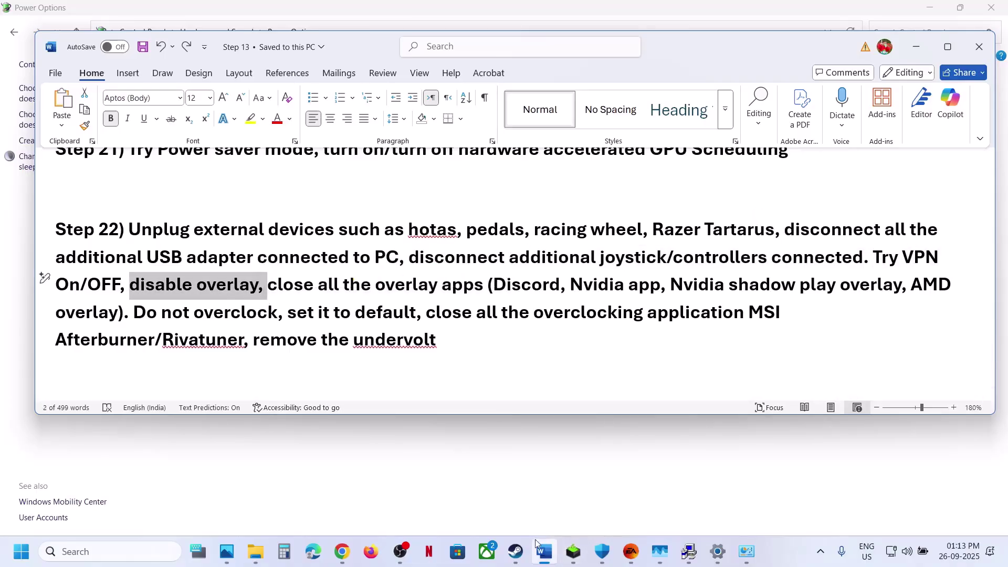
click(515, 551)
right_click(122, 330)
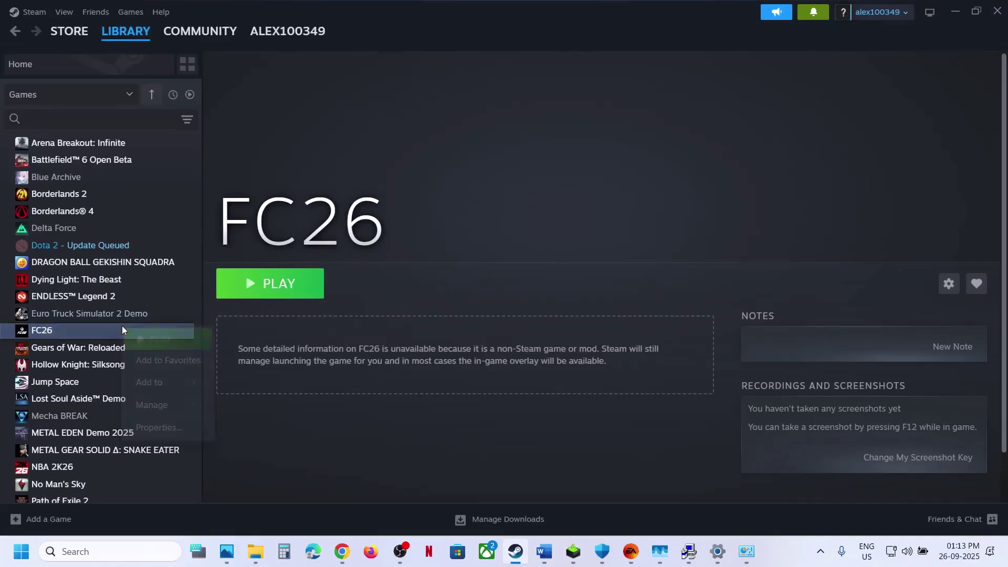
click(175, 435)
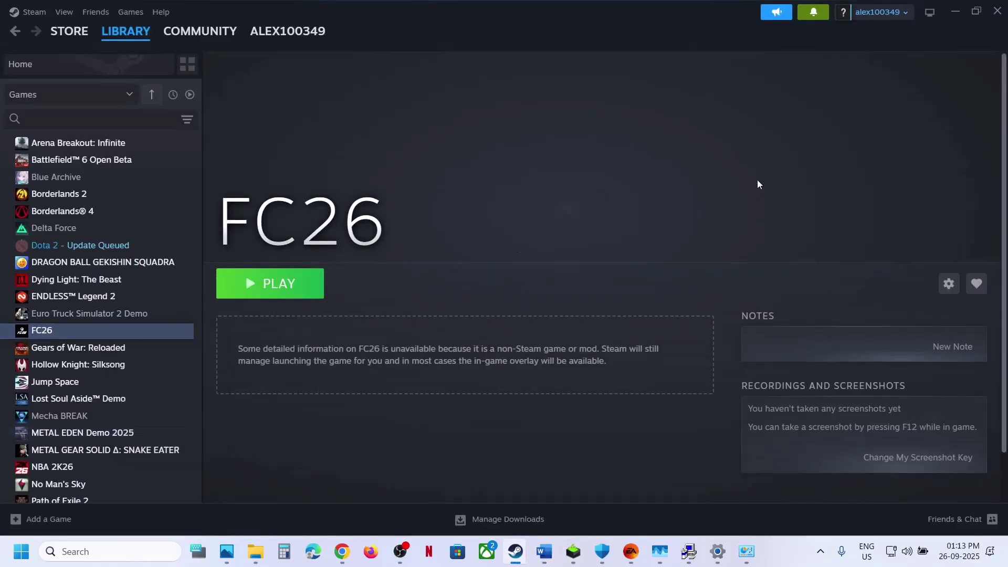
click(768, 82)
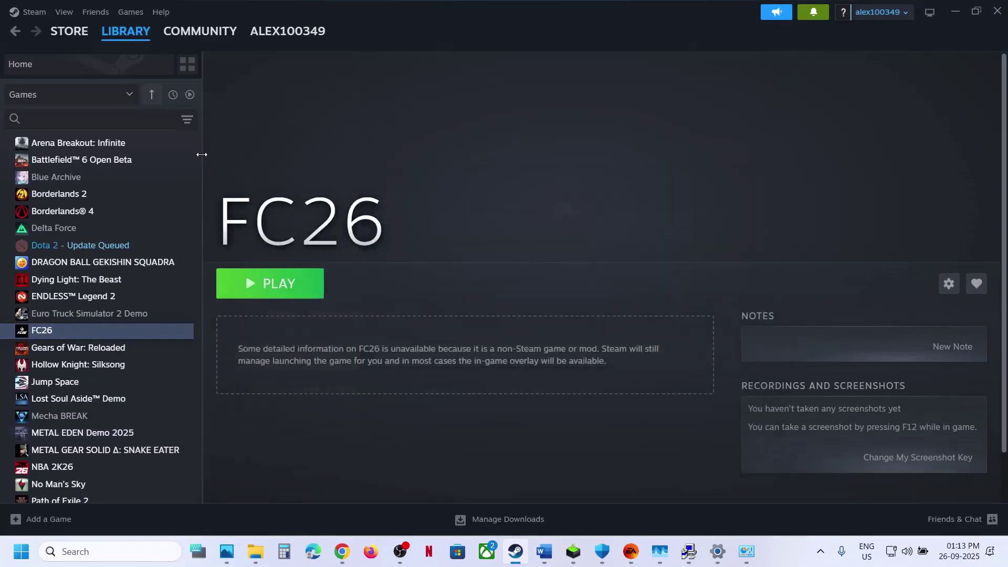
right_click(72, 247)
click(120, 357)
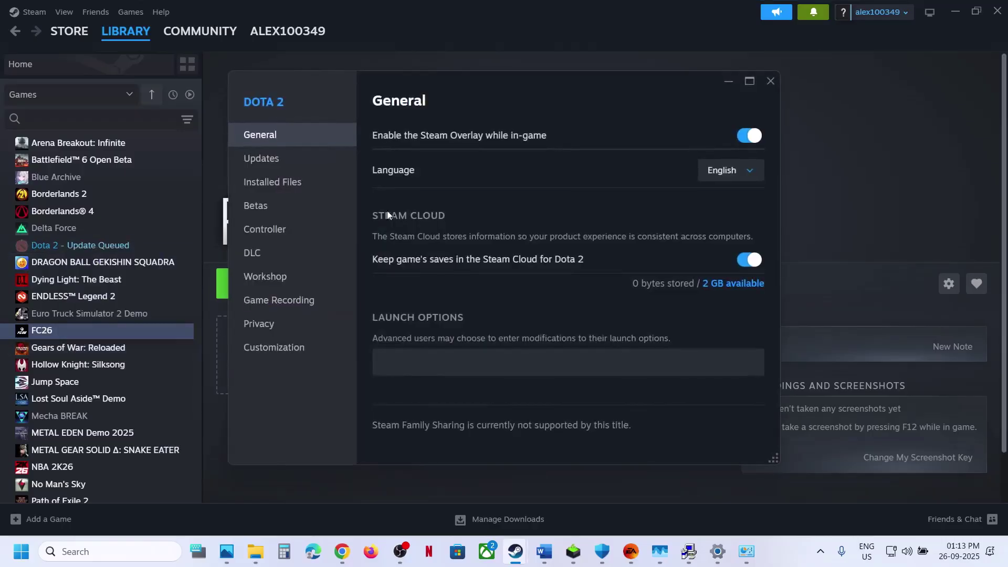
click(749, 134)
click(751, 136)
click(771, 81)
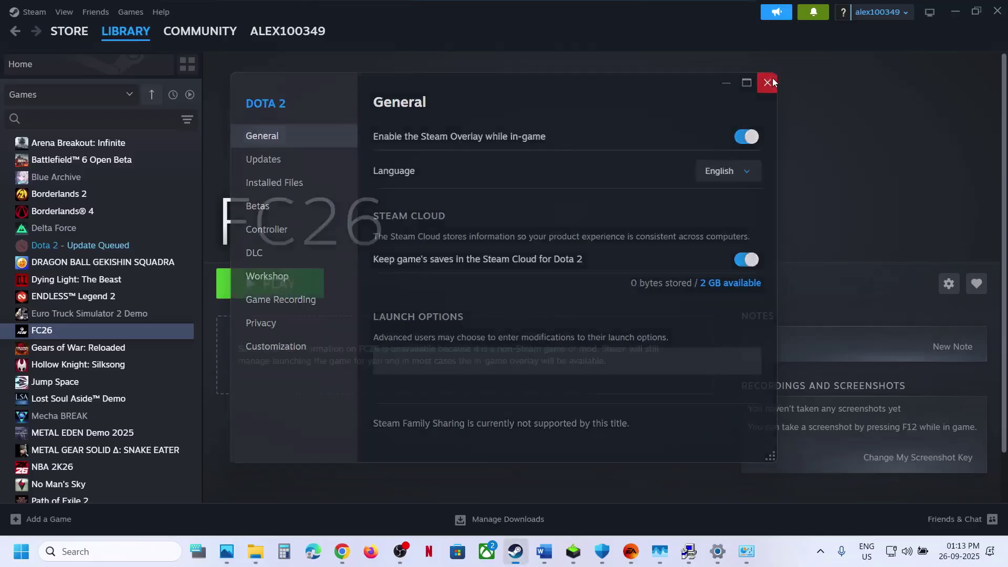
click(544, 551)
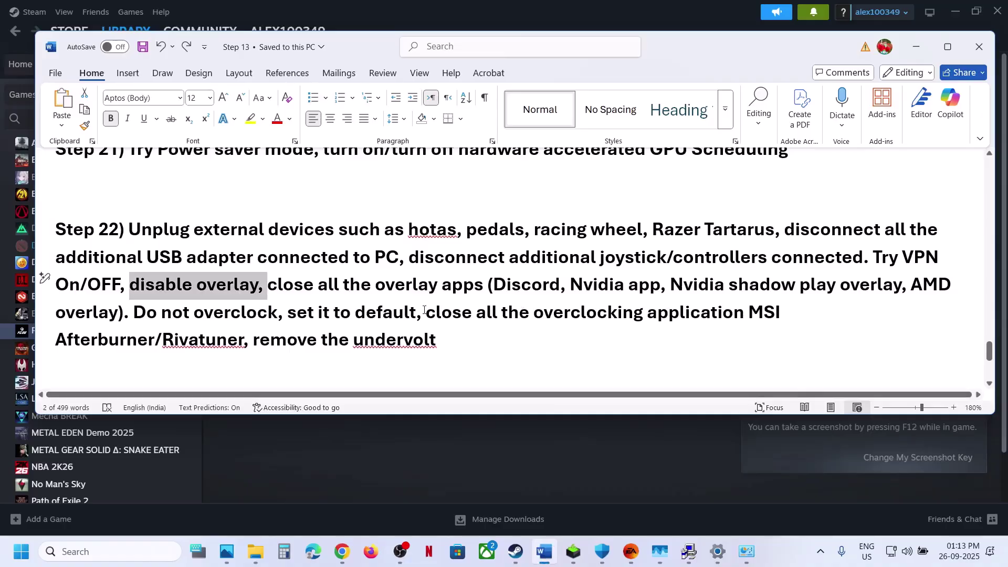
Highlight Discord and the other overlay apps to close, plus the keep-default-clocks advice
drag(520, 284, 637, 293)
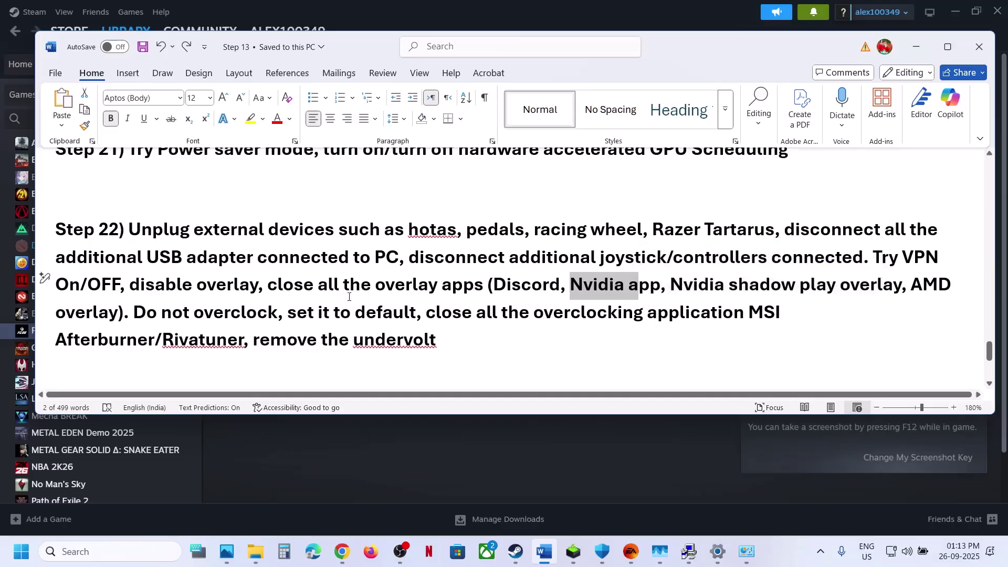
drag(167, 322, 375, 284)
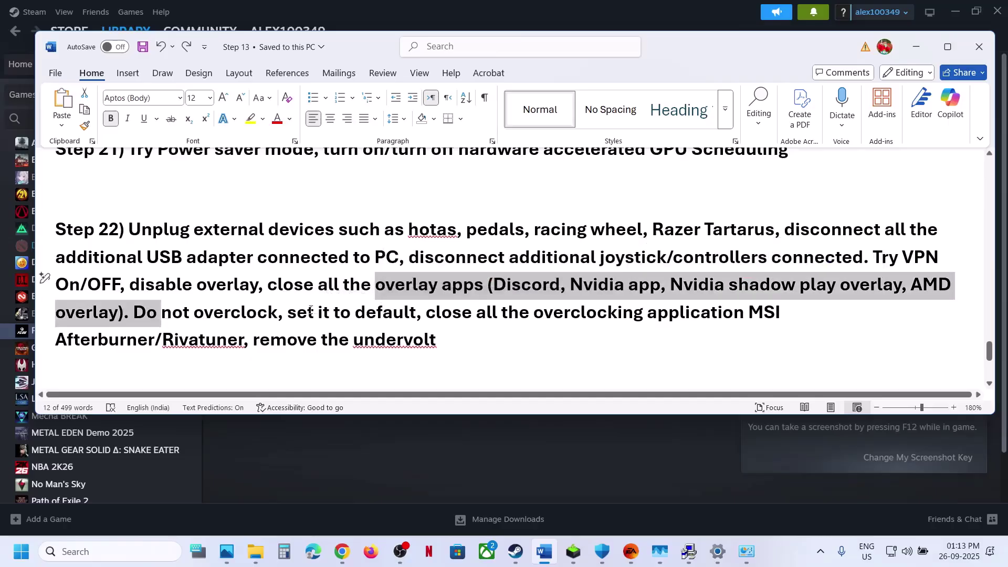
drag(288, 311, 363, 342)
Select Step 23's 'A New Local Admin User' heading and switch to Windows Settings
scroll(363, 283, down, 1)
scroll(363, 284, down, 1)
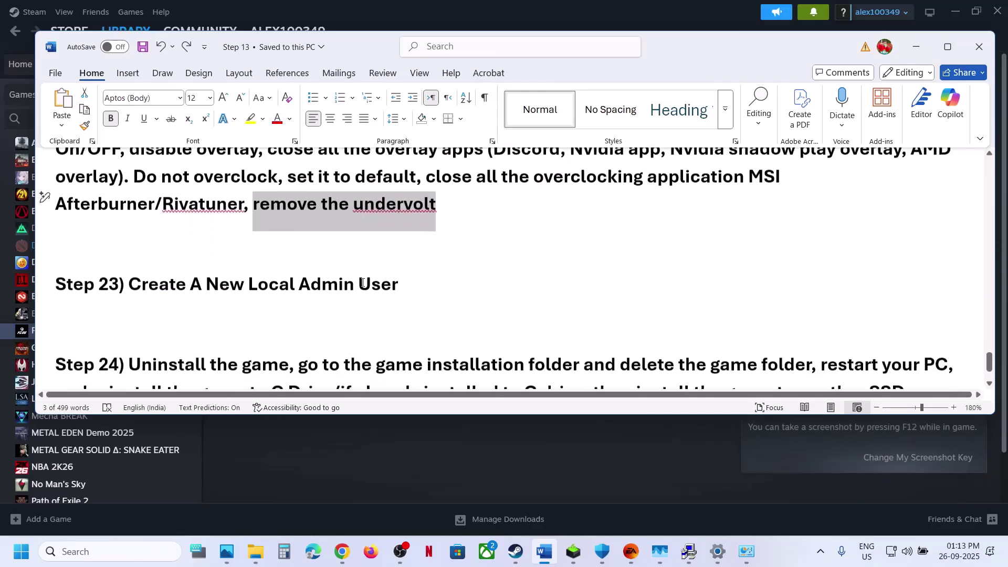
drag(191, 283, 386, 285)
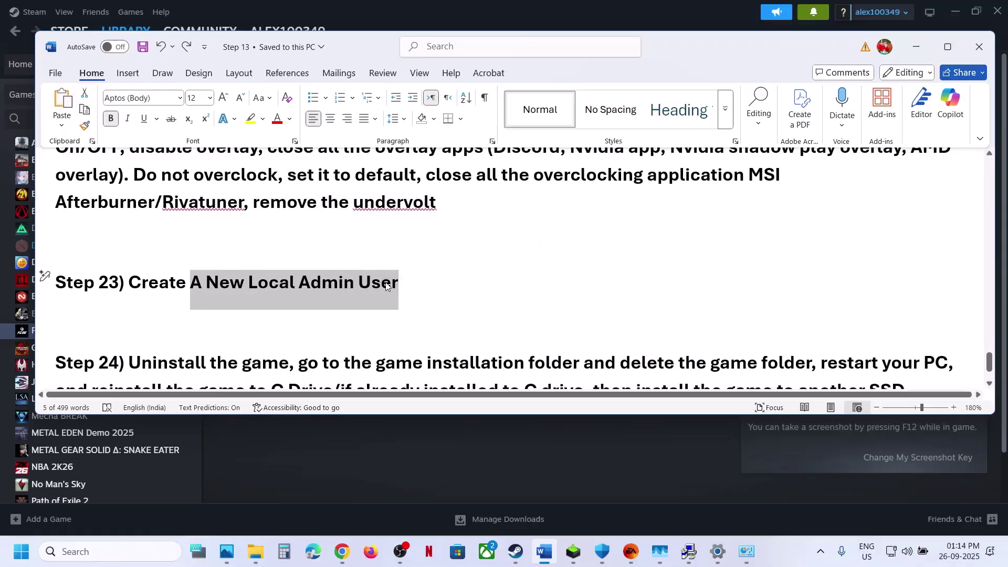
key(alt+Tab)
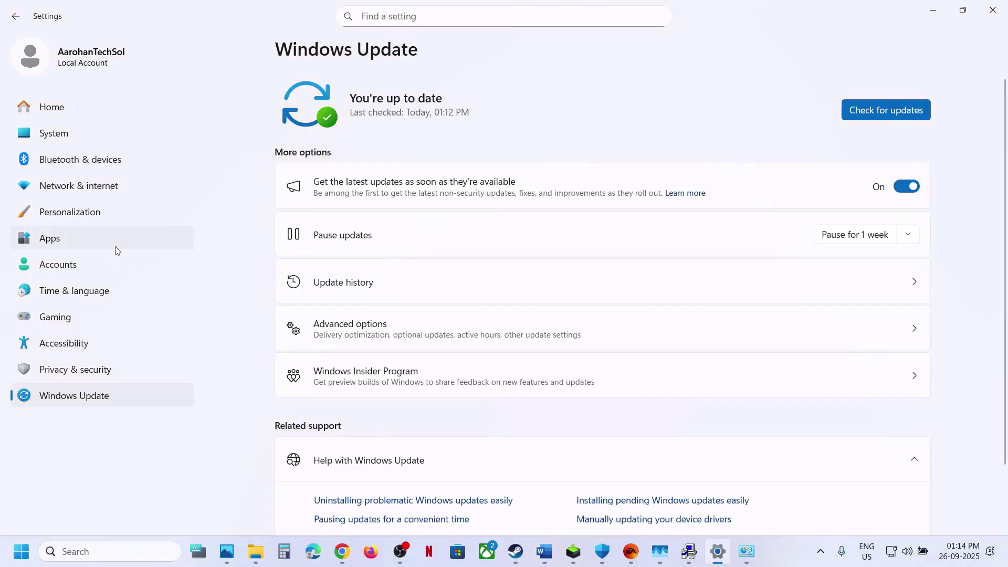
Under Accounts > Other users, add local user test4 without a Microsoft account
click(50, 270)
scroll(323, 346, down, 8)
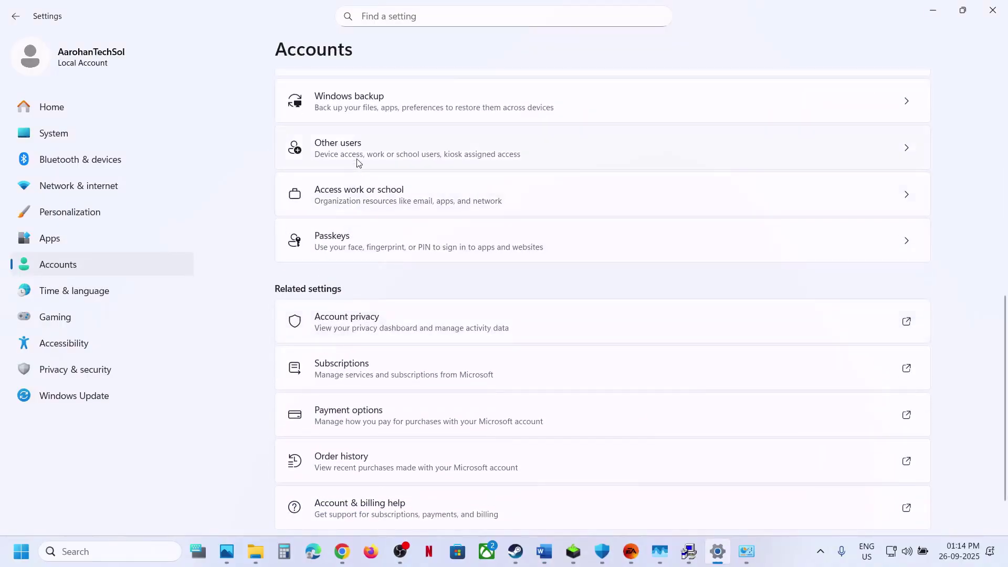
click(359, 152)
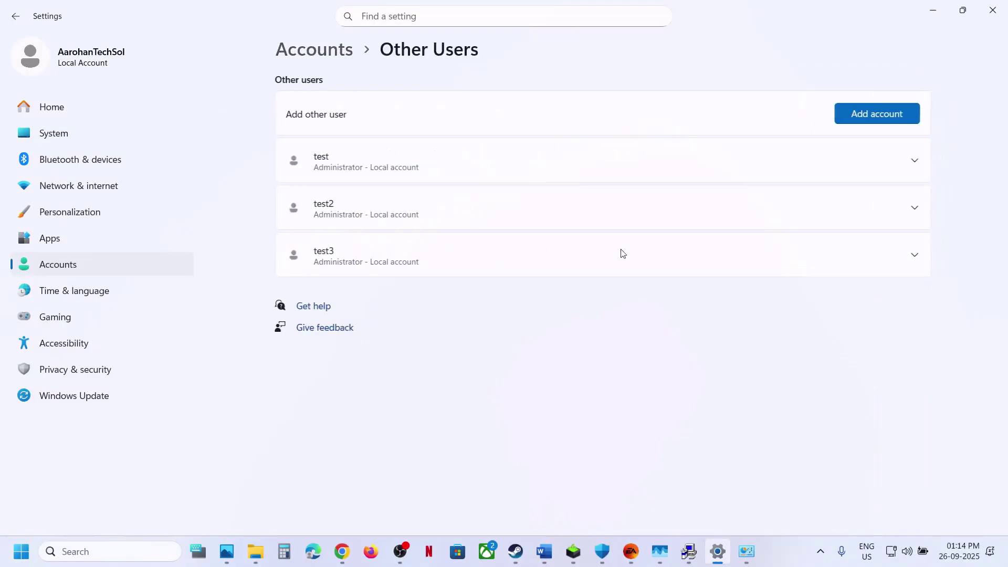
click(866, 113)
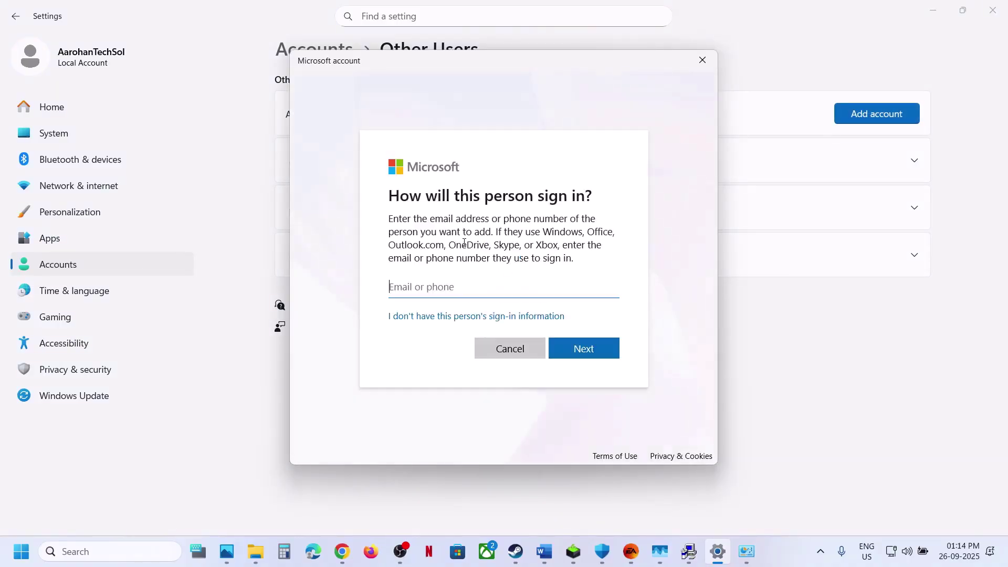
click(420, 317)
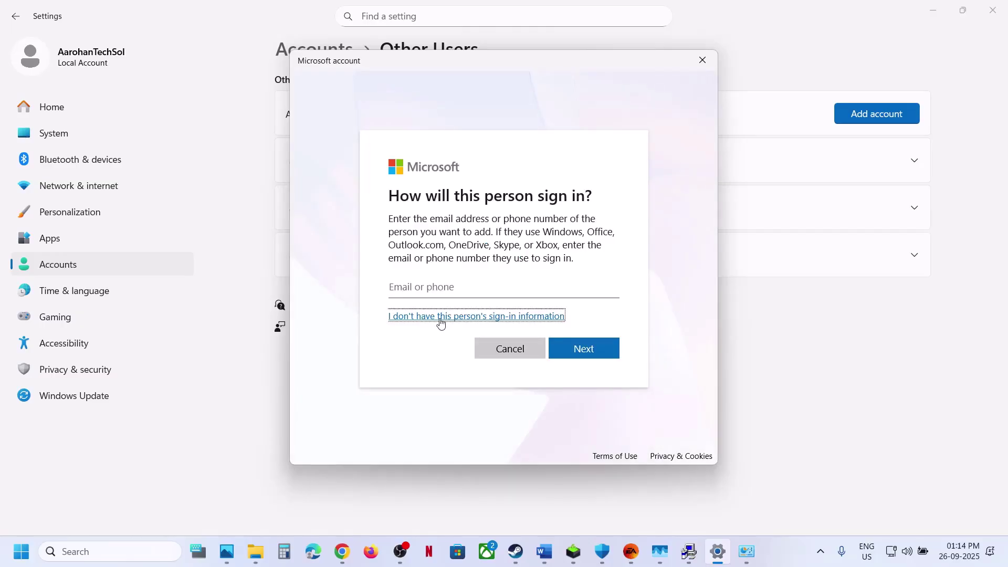
click(440, 322)
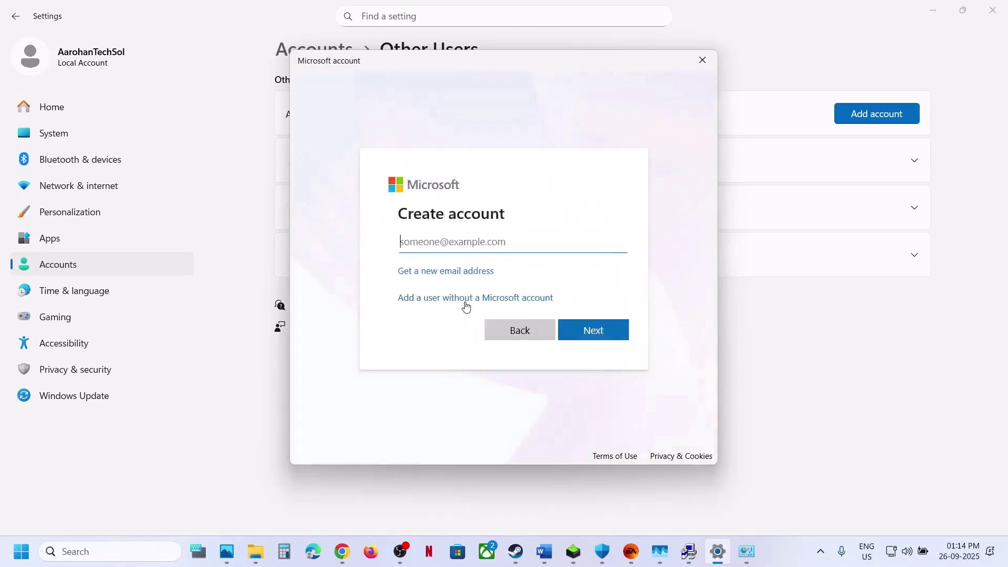
click(457, 299)
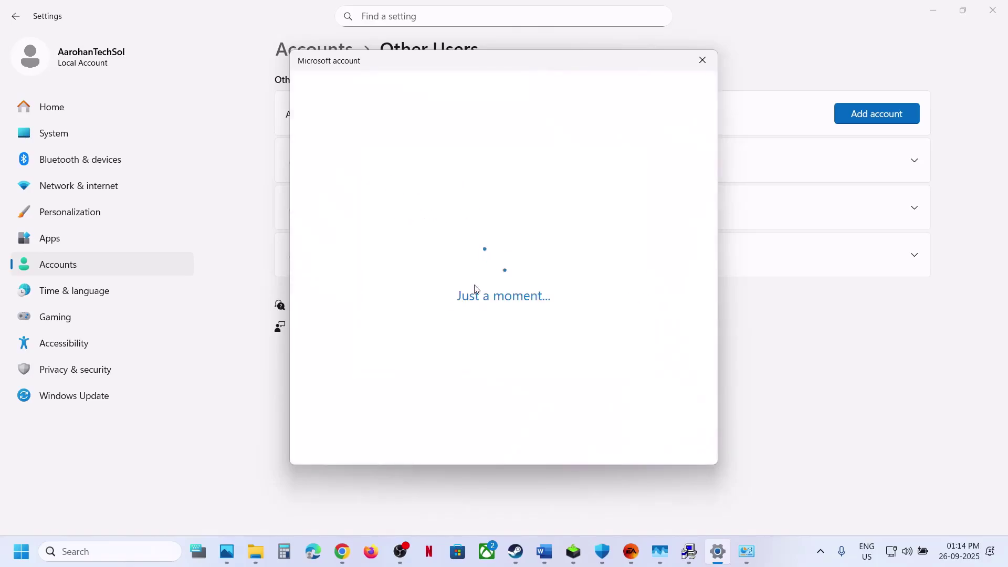
text(test4)
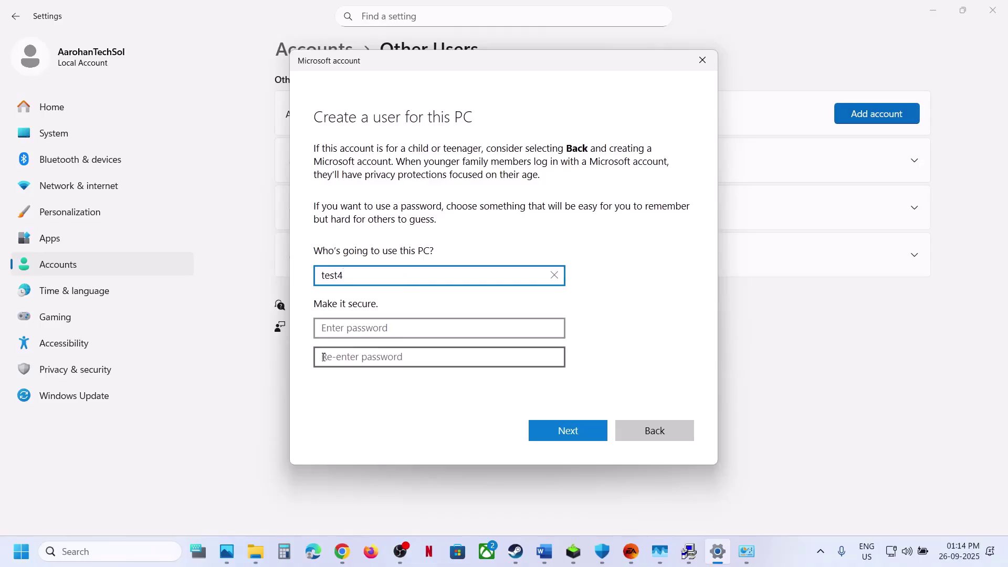
click(565, 429)
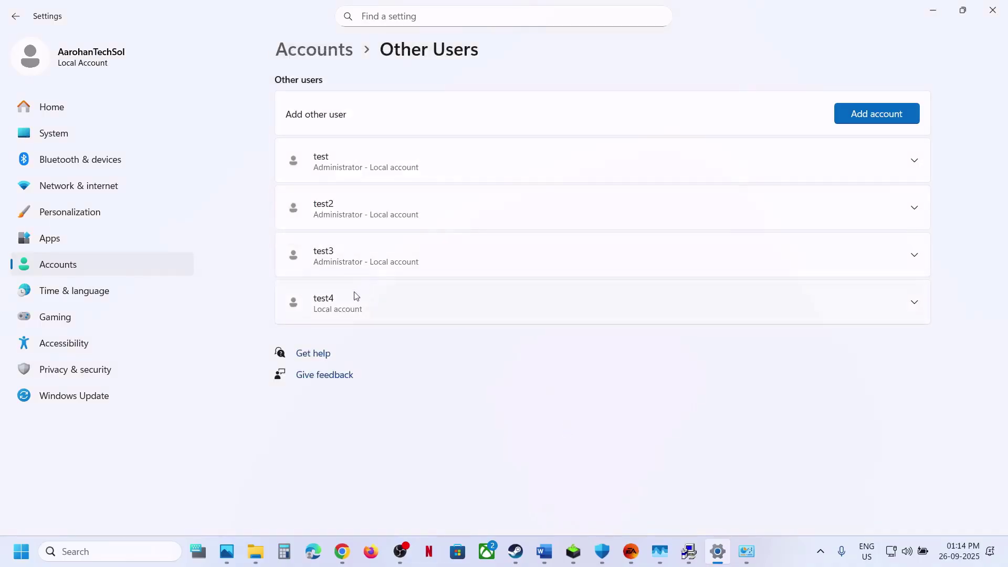
Change the test4 account type to Administrator
click(347, 300)
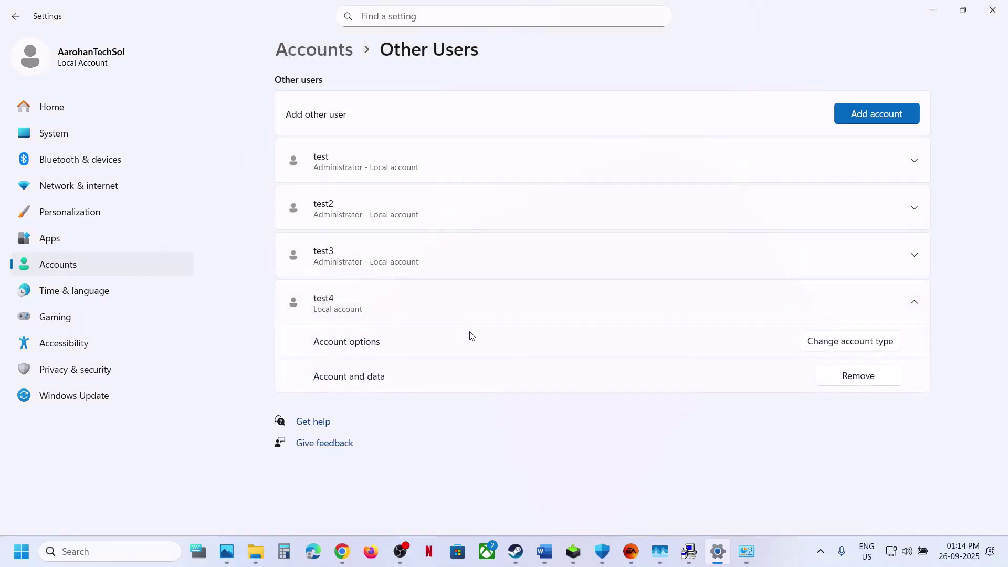
click(836, 340)
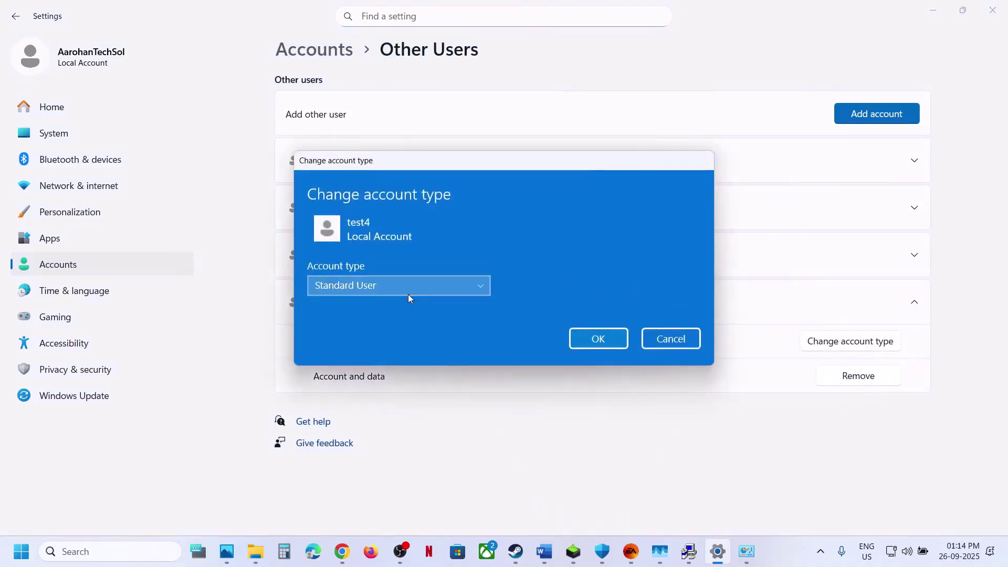
click(408, 294)
click(351, 267)
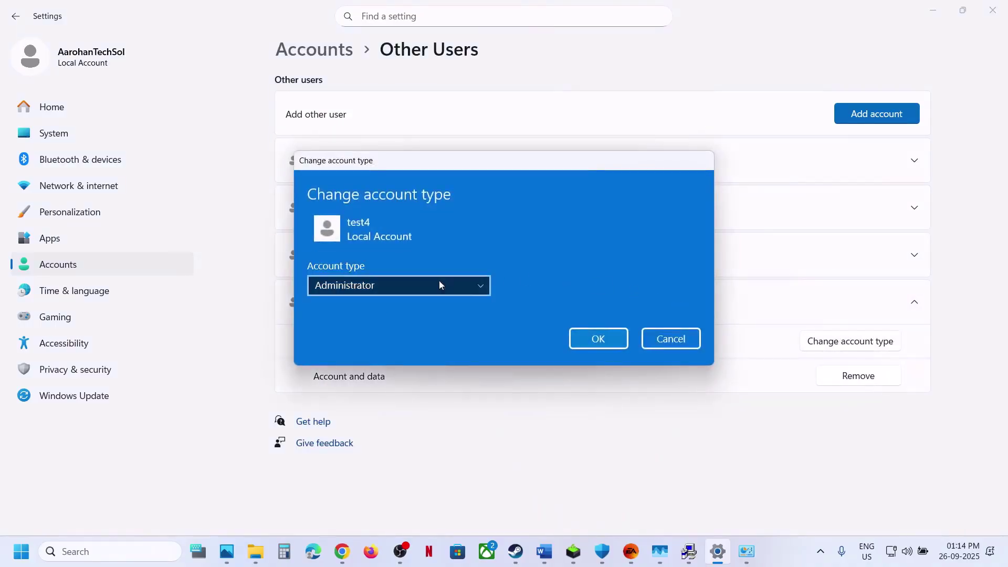
click(599, 338)
Back in the Word checklist, highlight Step 24's uninstall-and-reinstall instruction
click(16, 562)
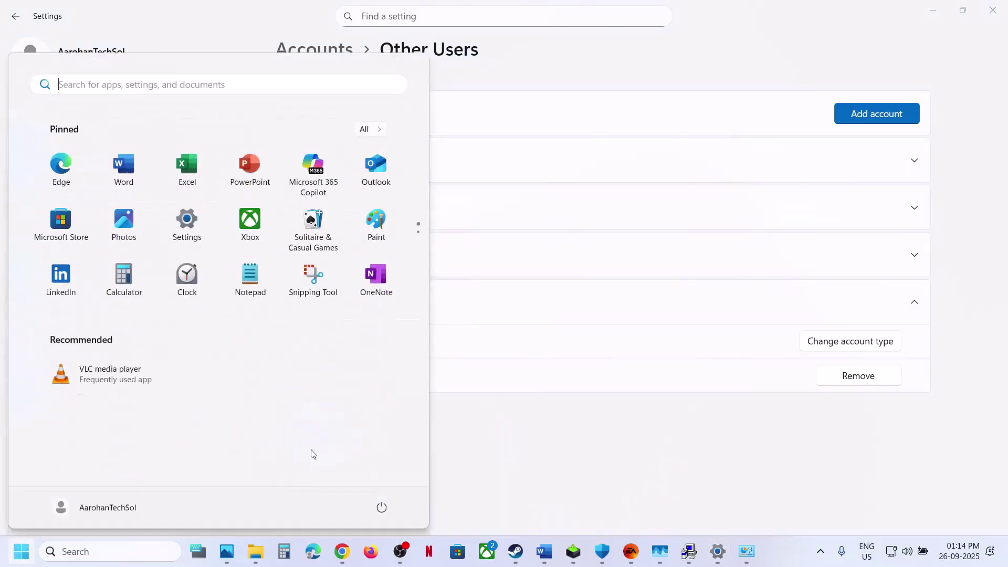
click(391, 505)
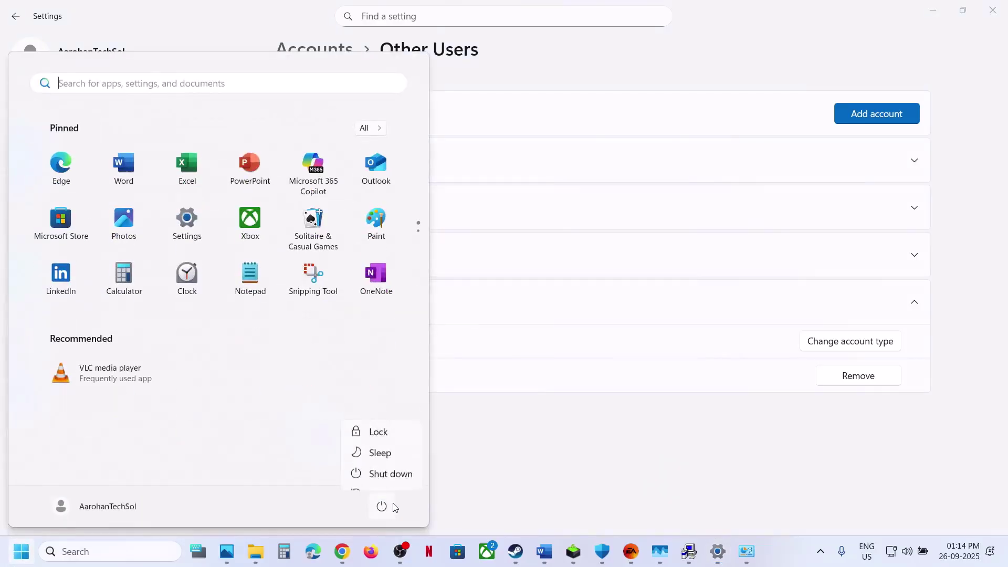
click(515, 427)
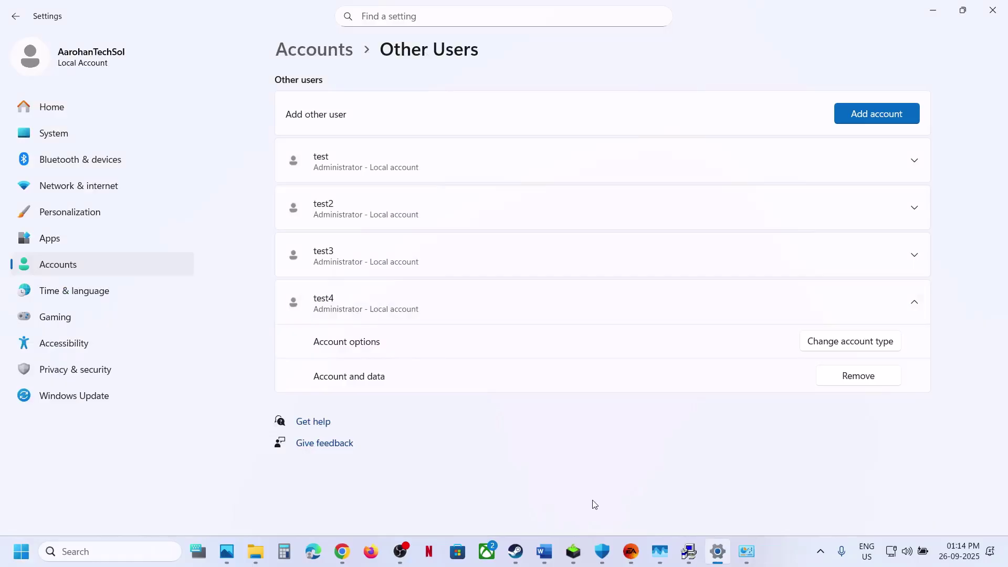
click(544, 551)
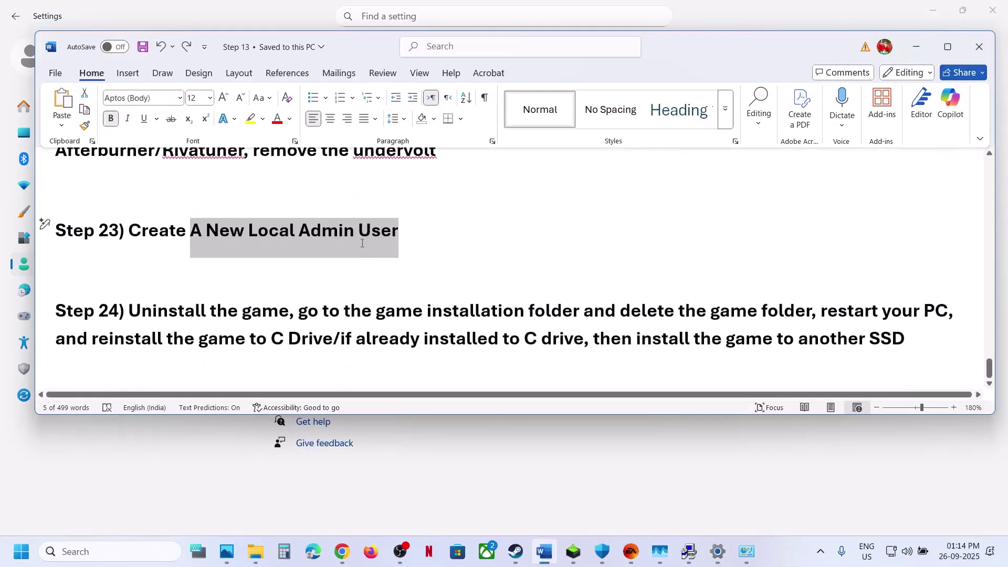
scroll(362, 243, down, 1)
drag(150, 288, 527, 286)
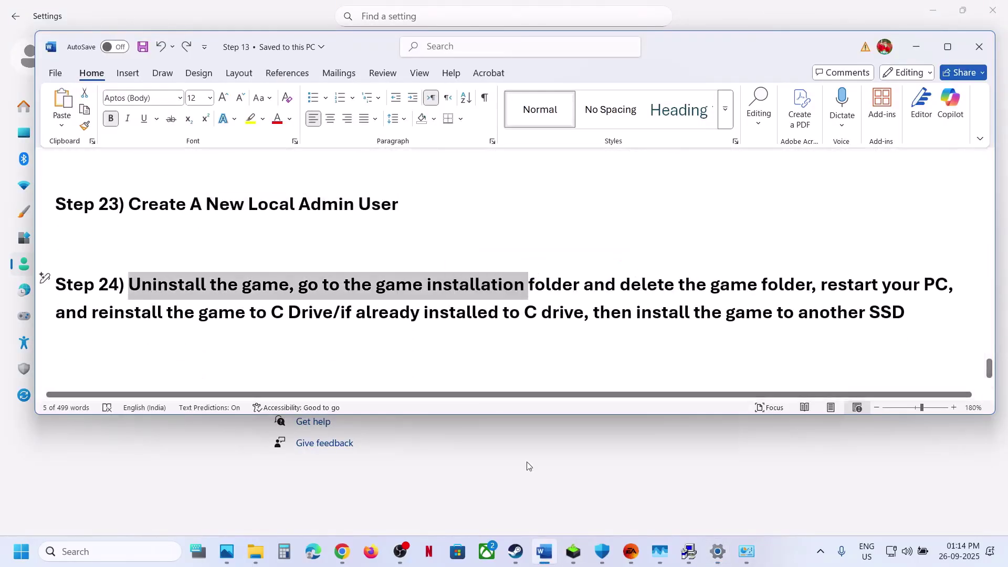
In the EA app, view EA SPORTS FC 26's management options, then return to Word
mouse_move(521, 551)
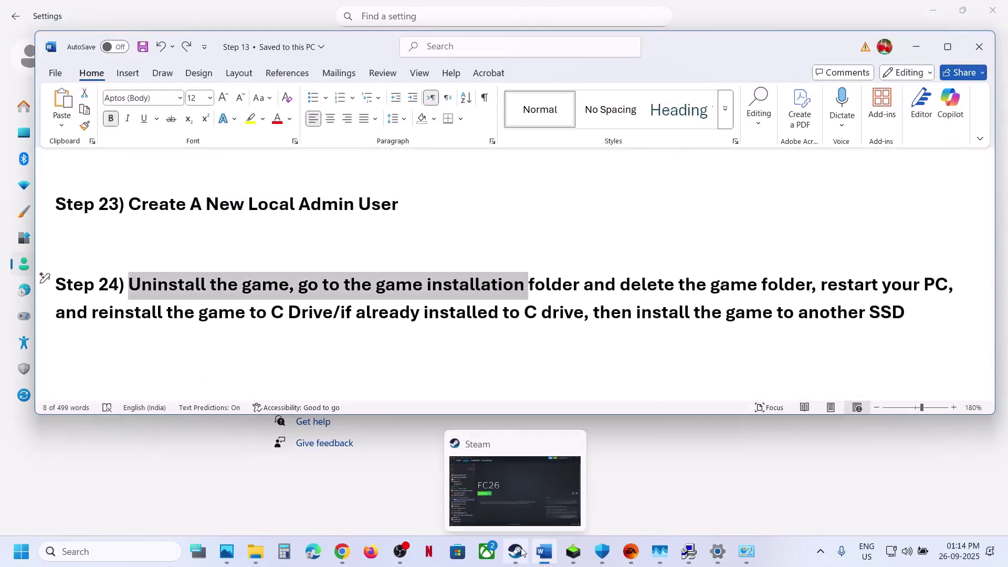
click(631, 551)
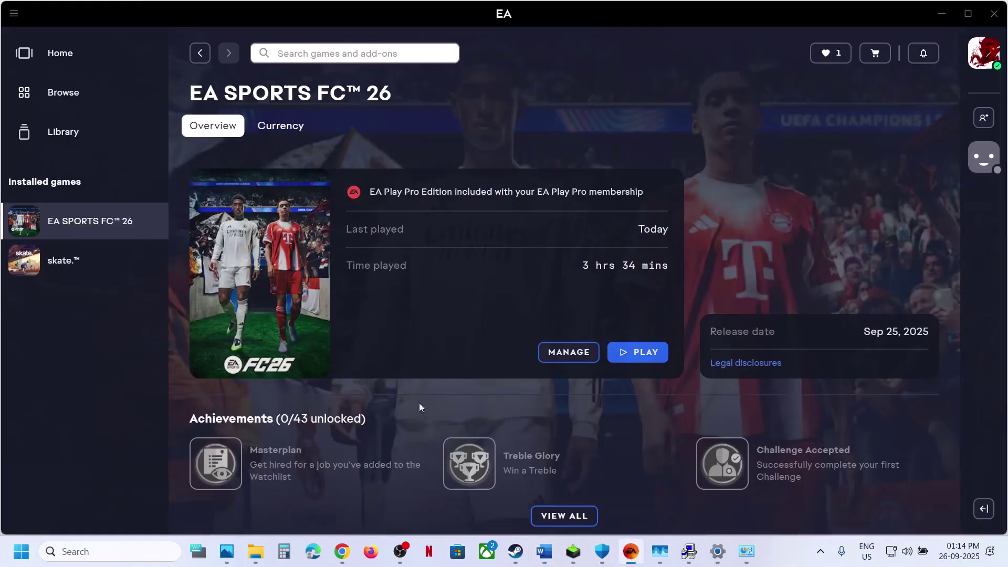
click(568, 353)
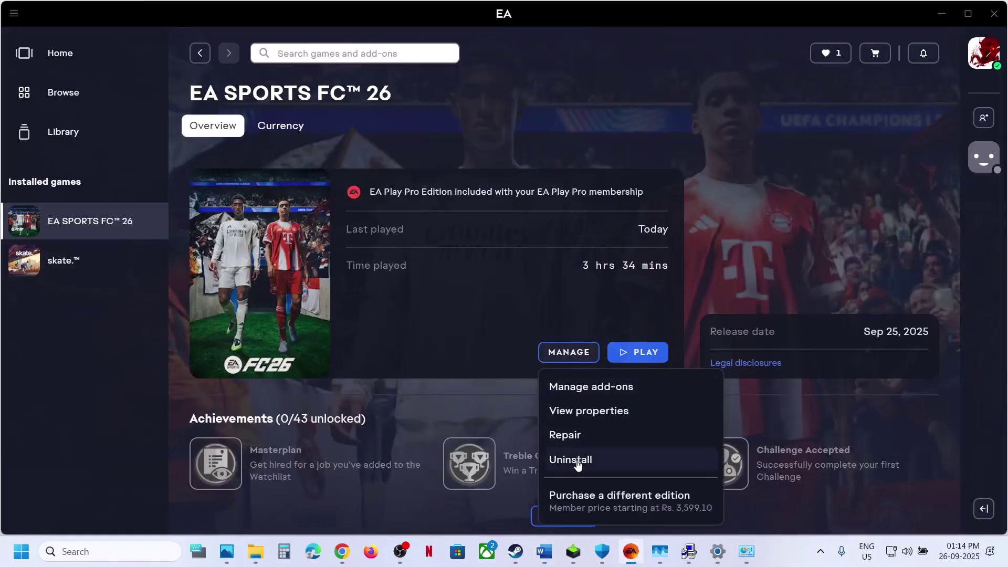
click(544, 551)
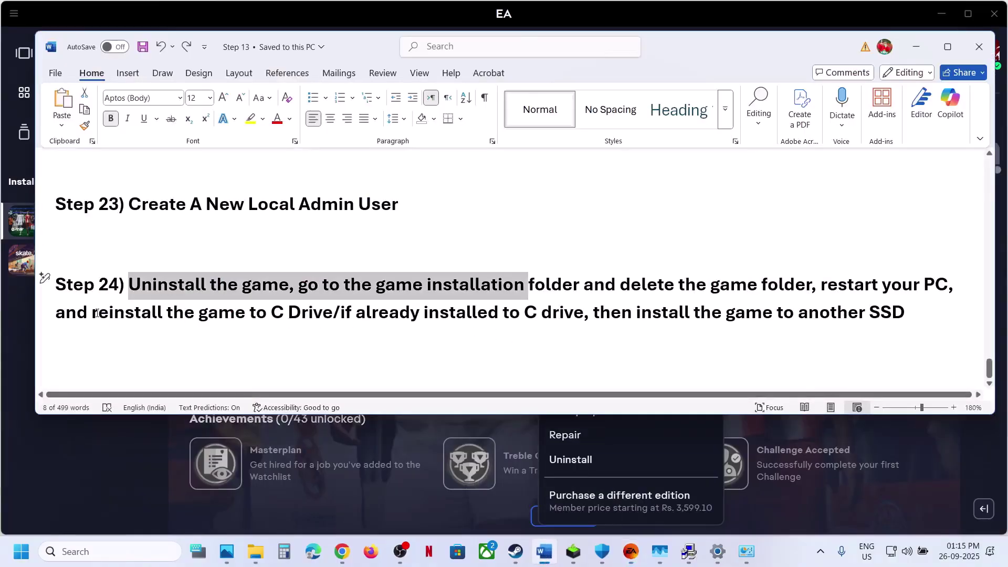
drag(97, 314, 327, 314)
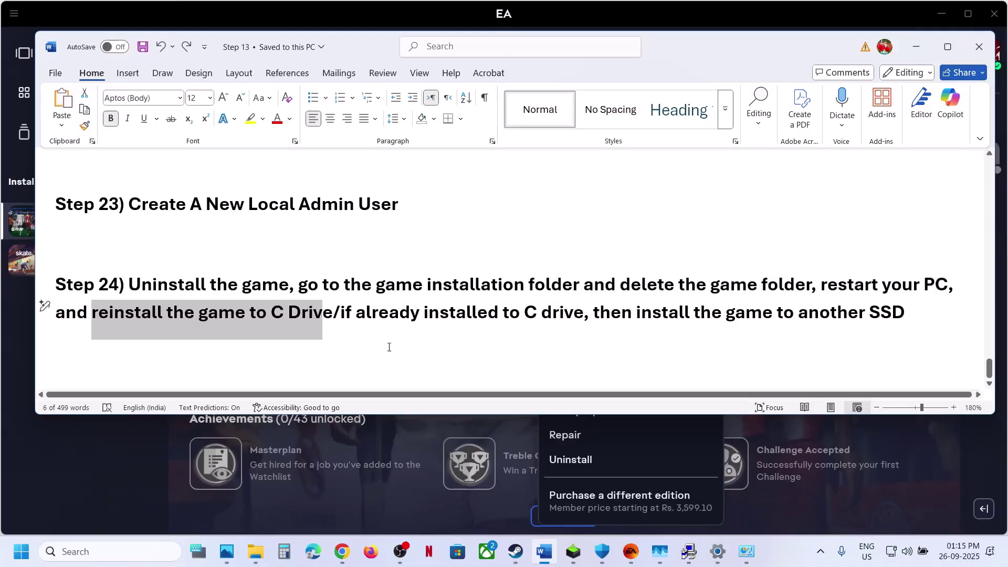
drag(373, 313, 831, 320)
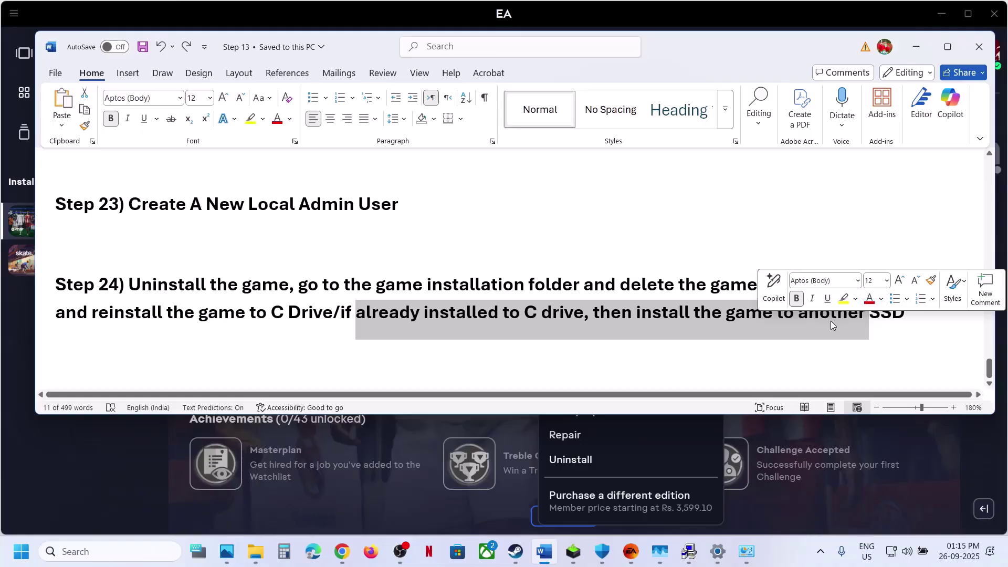